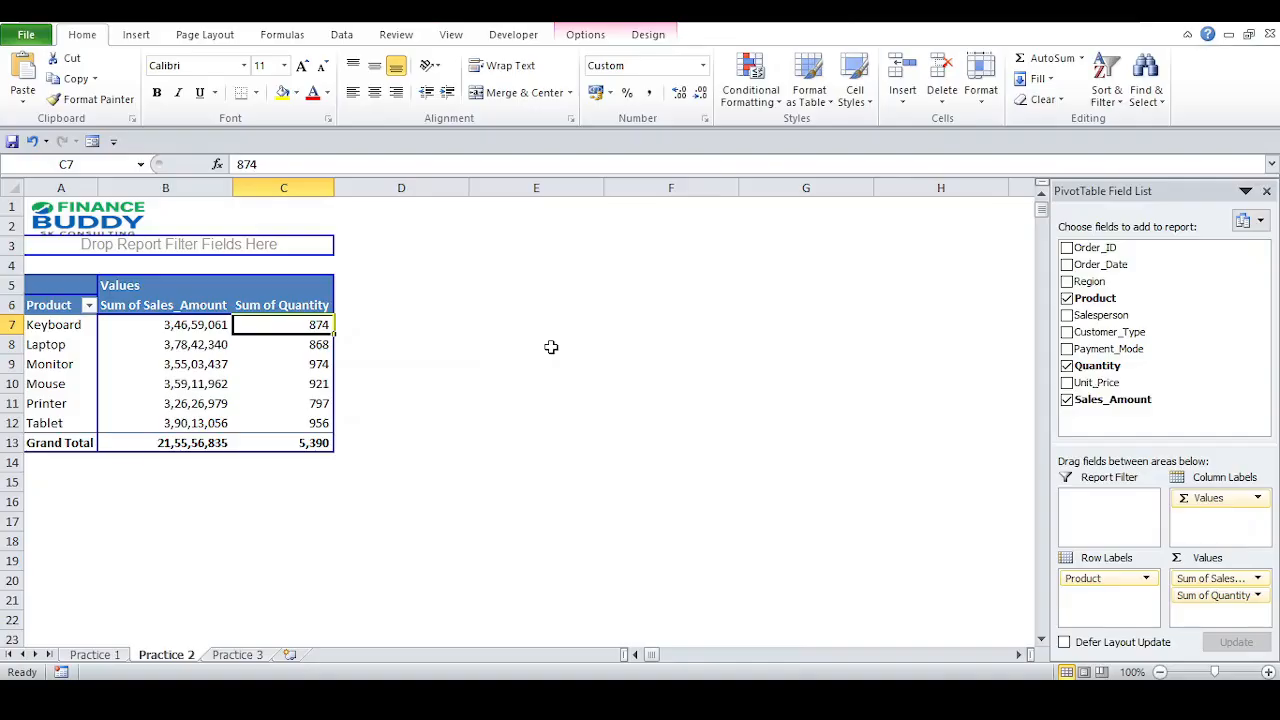
left_click(395, 306)
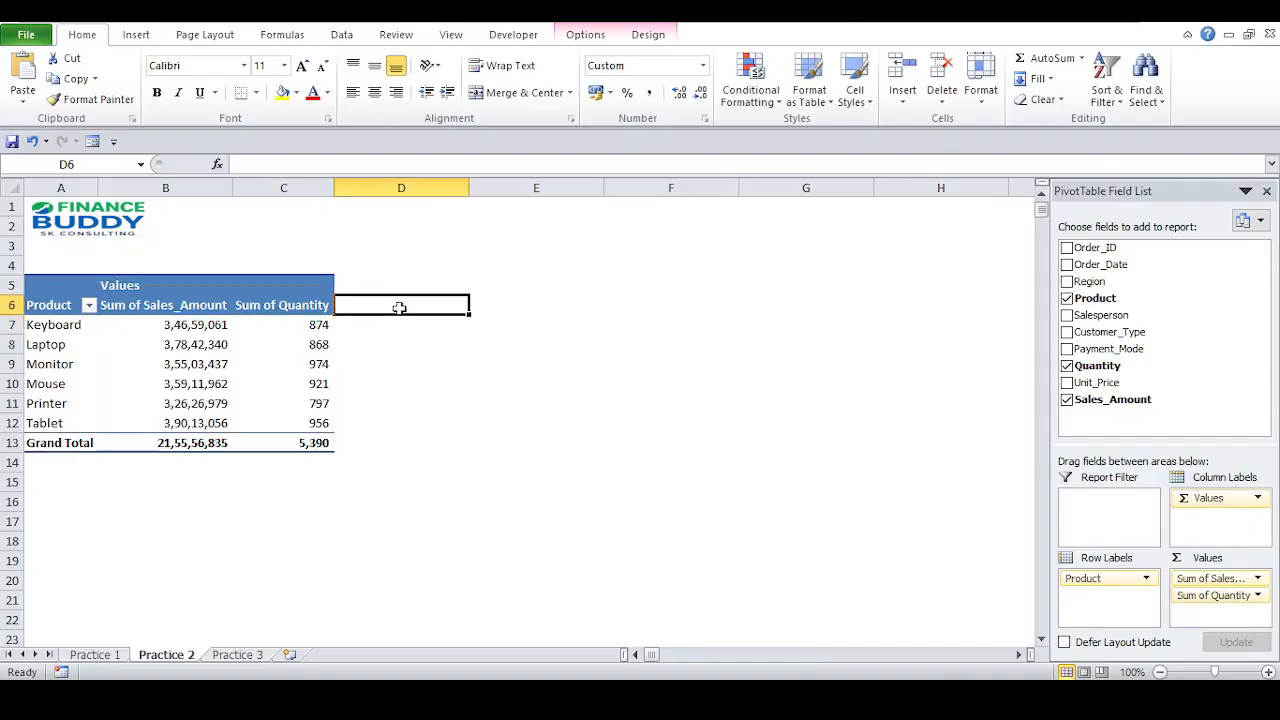
key("Left")
key("Left")
key("Right")
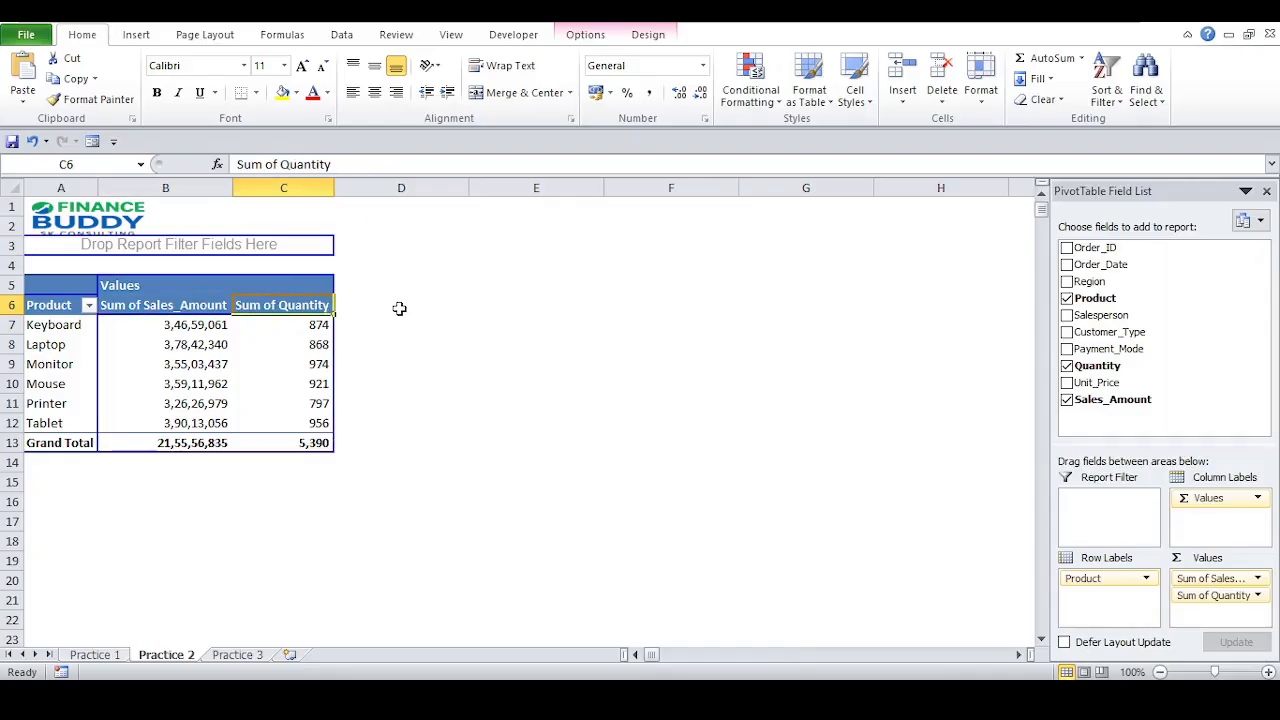
key("Down")
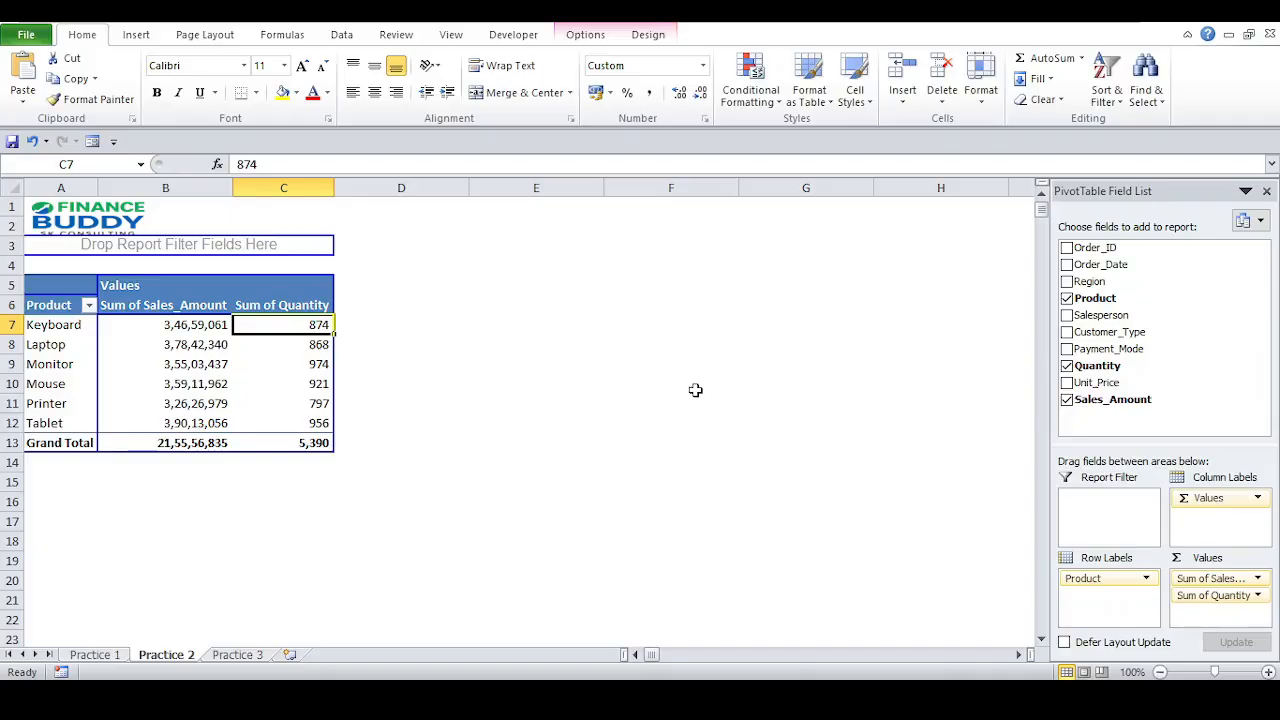
- Examine the Quantity, Unit_Price and Sales_Amount columns of the source data on the Practice 3 sheet
left_click(237, 655)
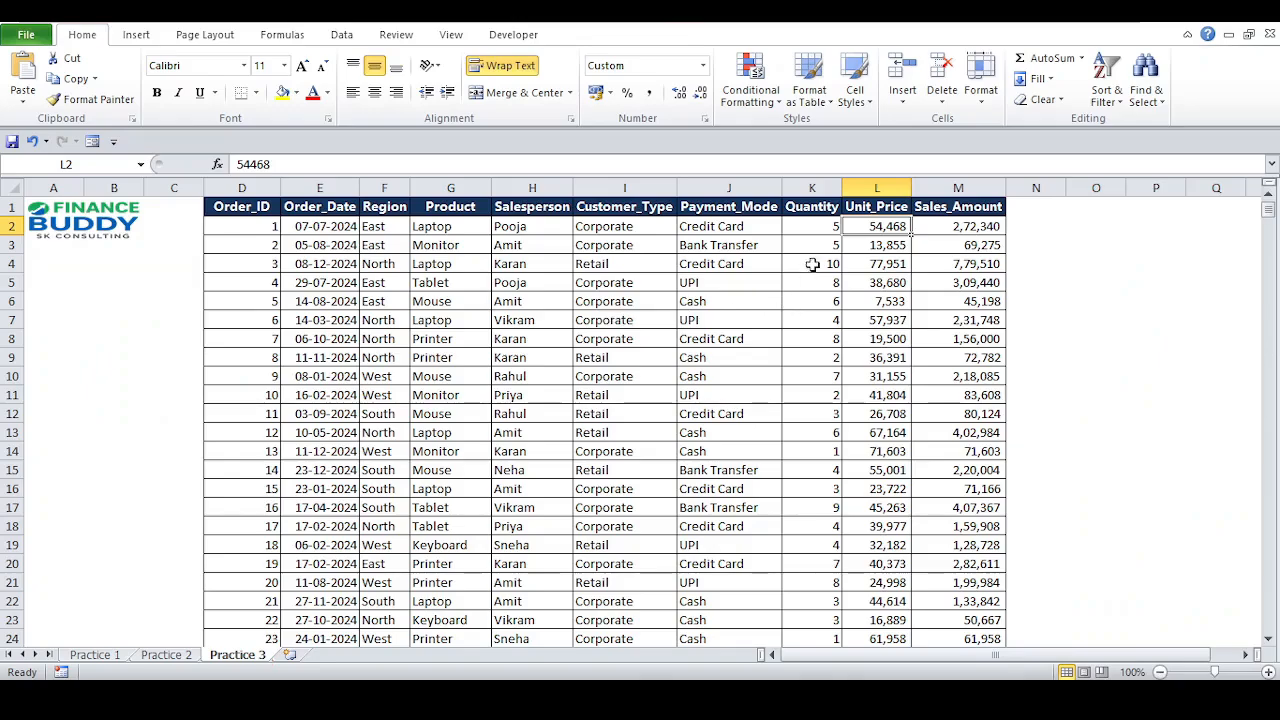
left_click(812, 228)
key("Up")
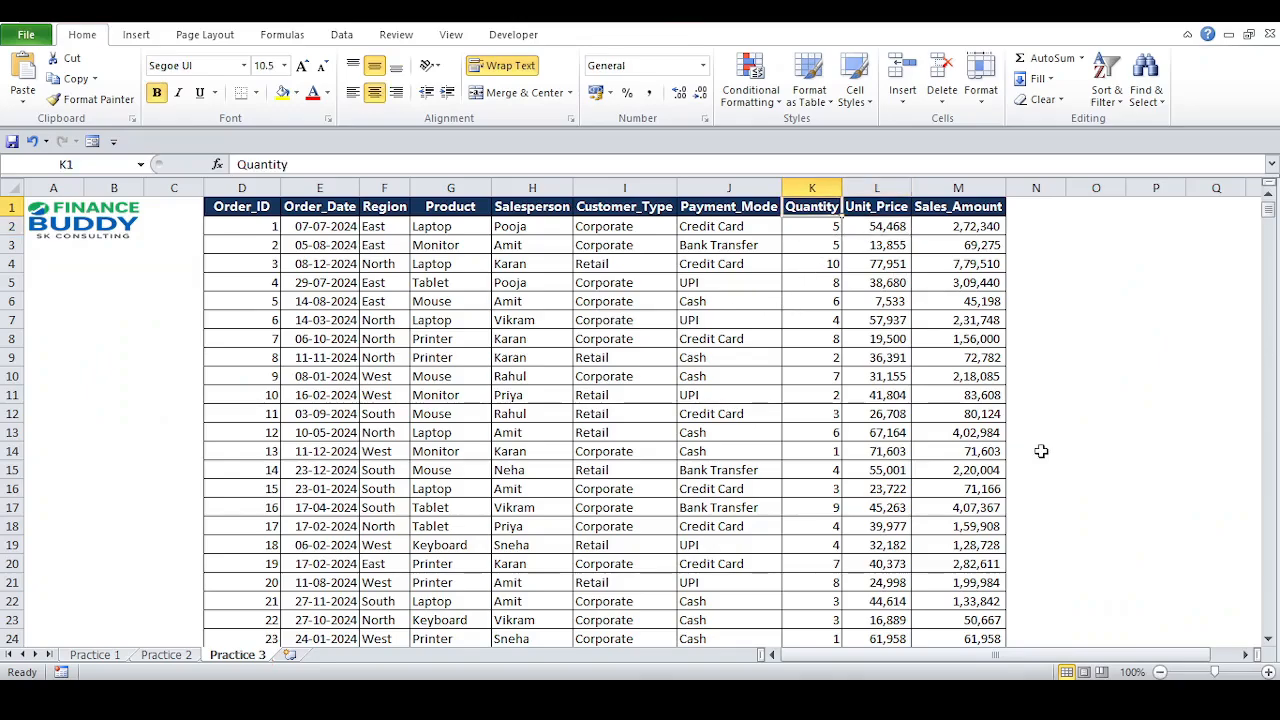
key("Down")
key("Right")
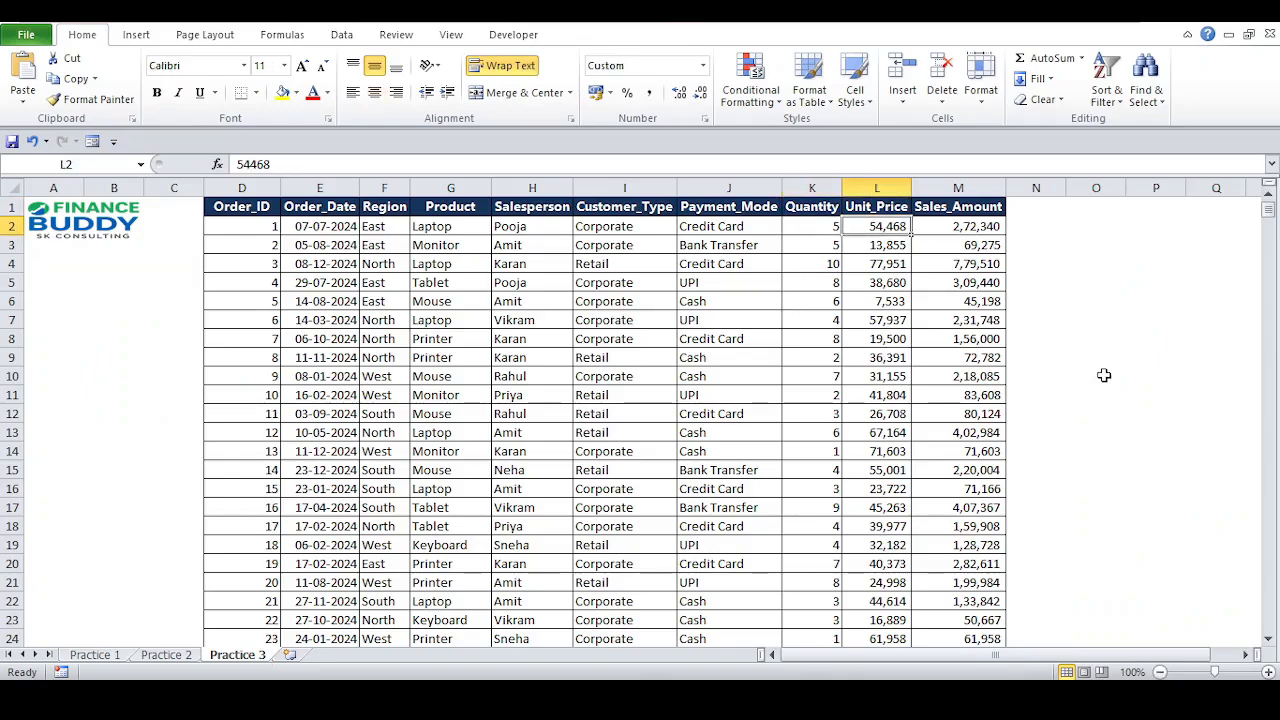
key("Right")
key("Left")
key("Left")
key("Right")
key("Up")
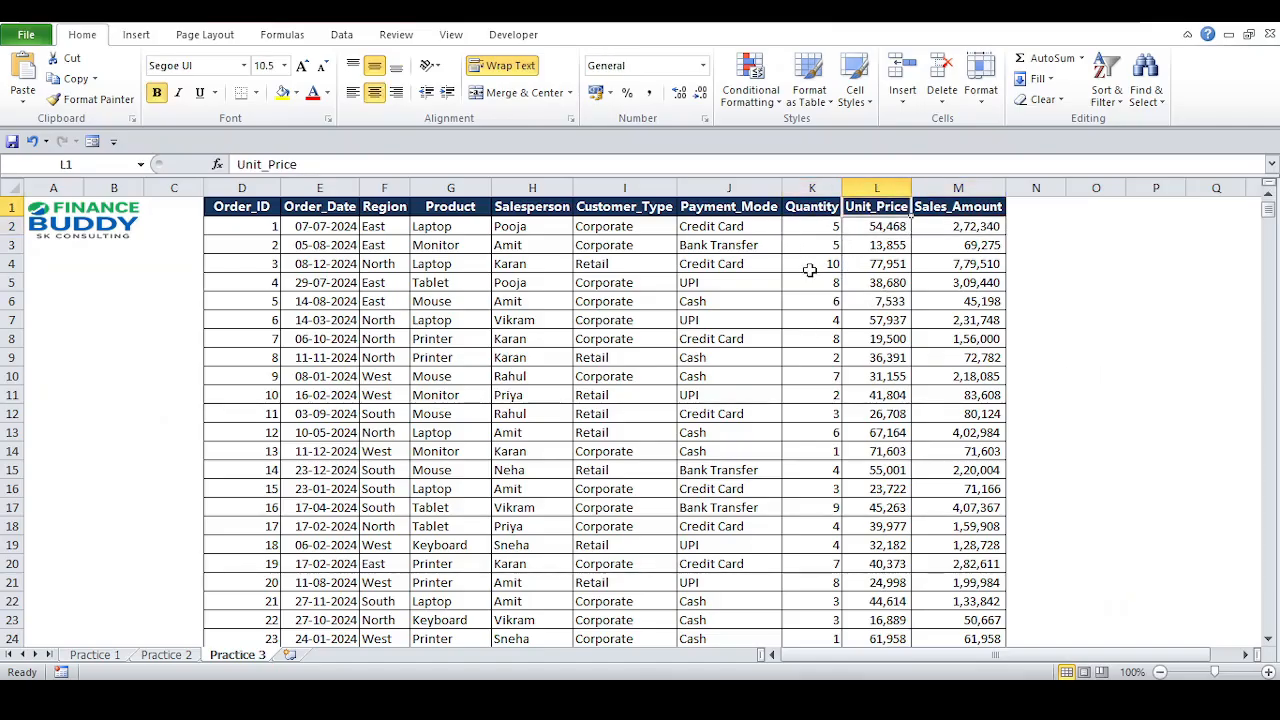
key("Down")
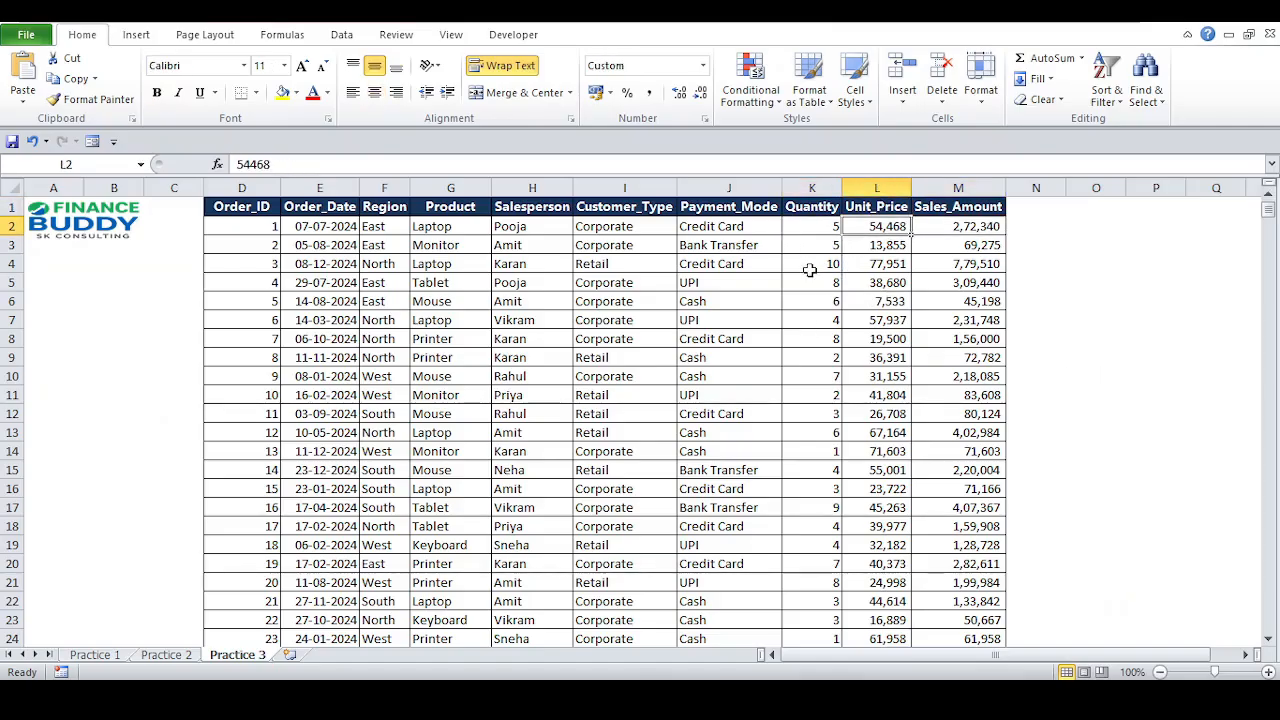
- Start a new calculated field for the pivot table on the Practice 2 sheet and name it Average Selling Price
left_click(167, 657)
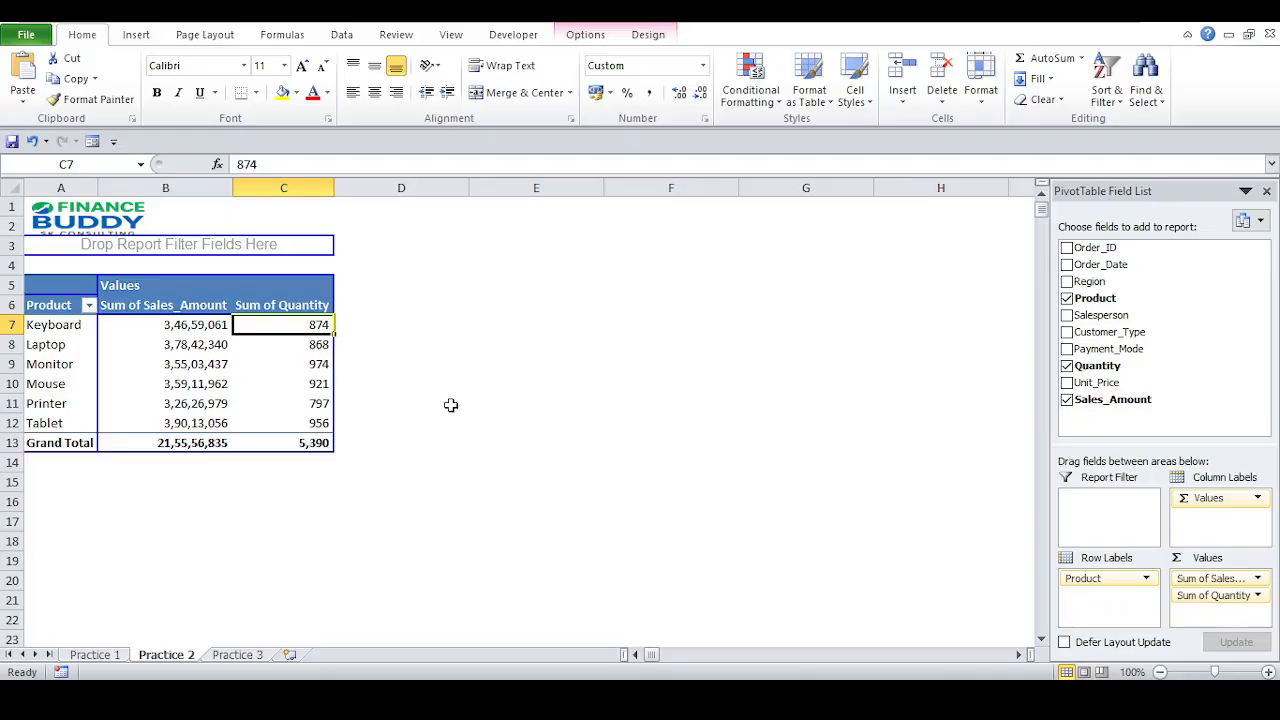
left_click(416, 345)
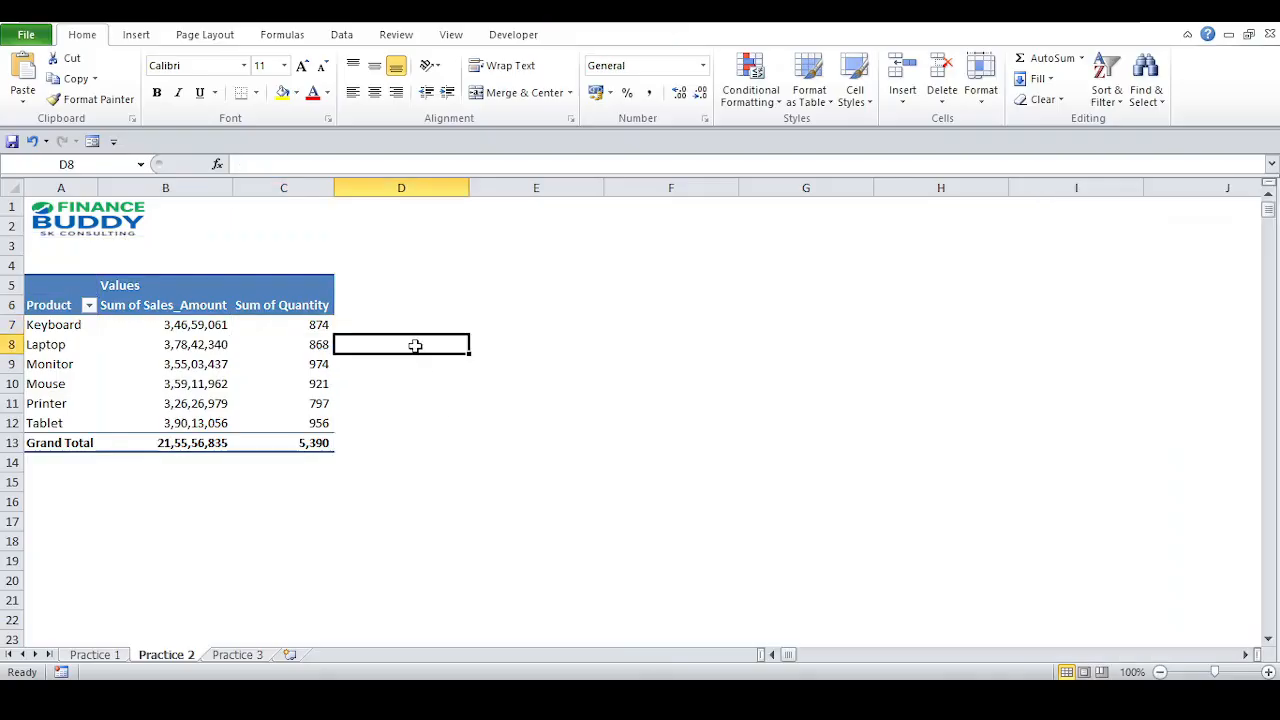
left_click(231, 347)
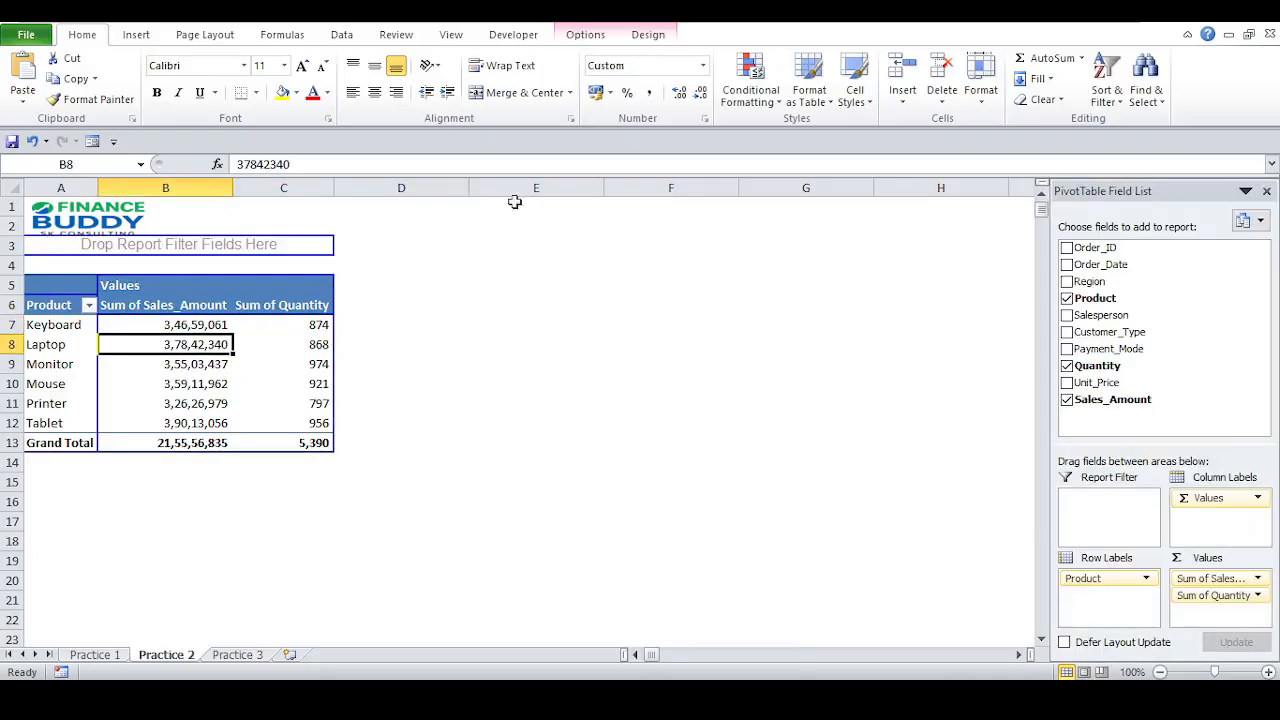
left_click(578, 38)
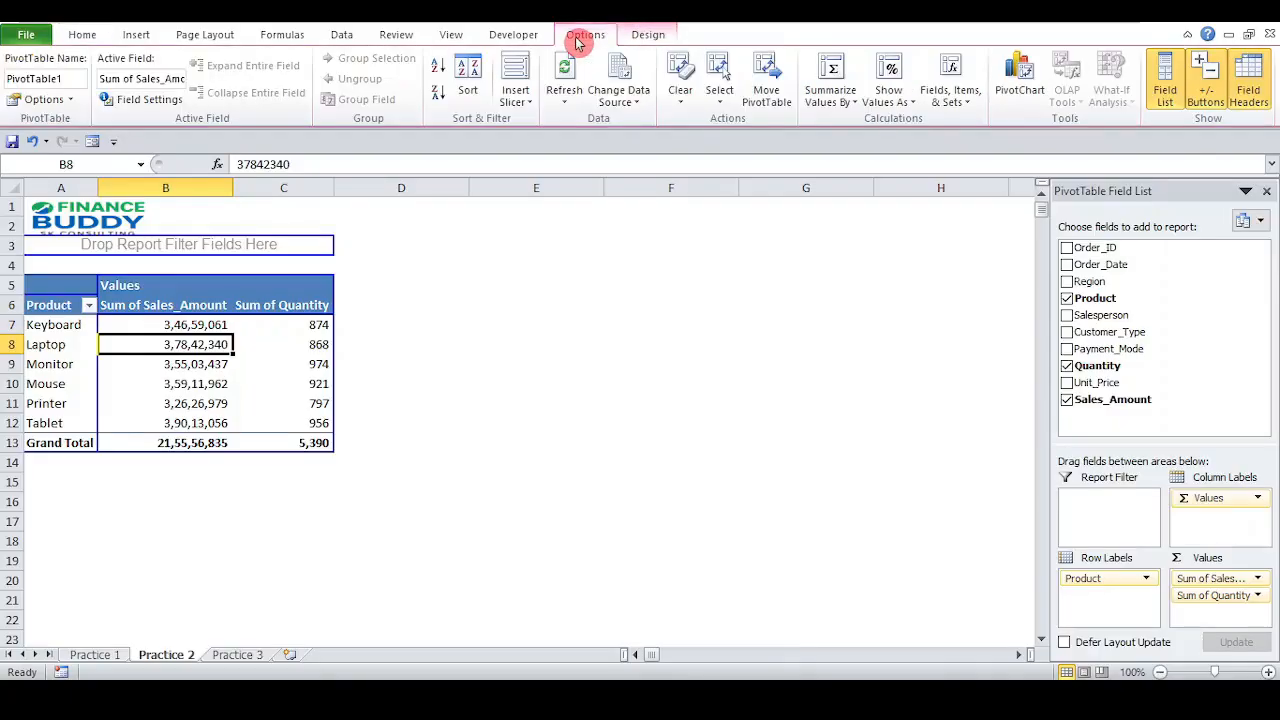
left_click(965, 104)
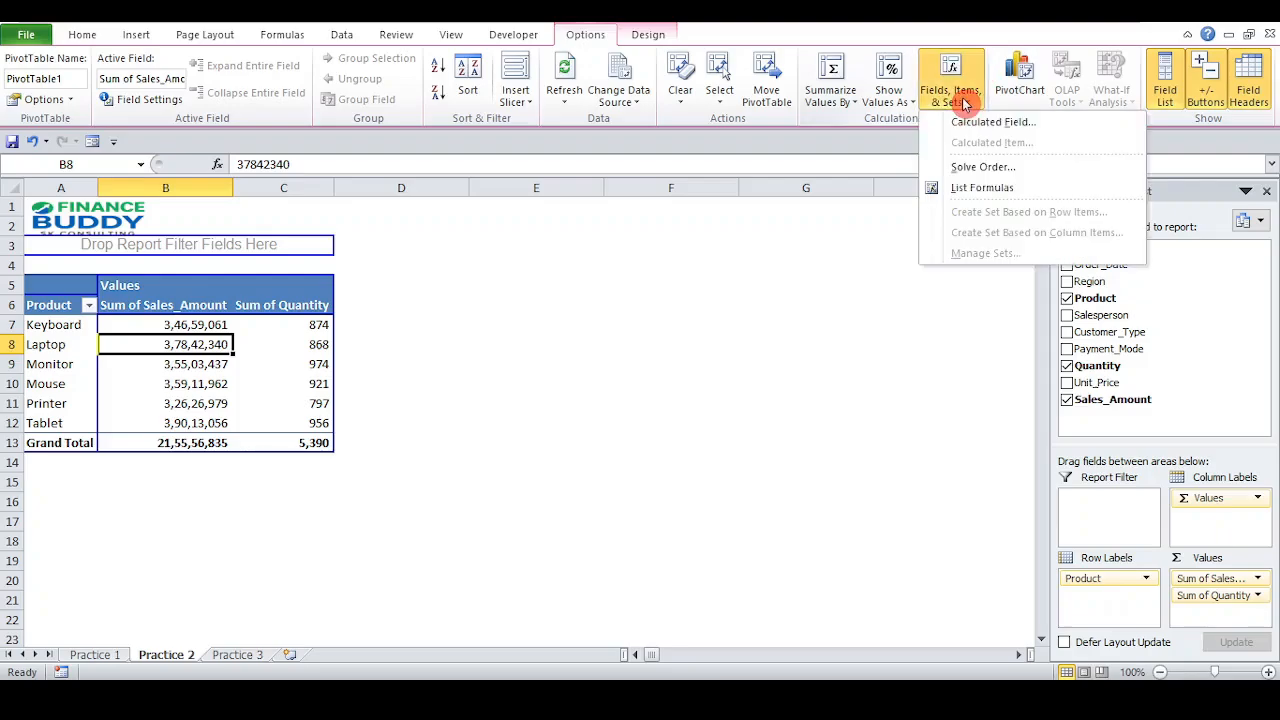
left_click(1065, 124)
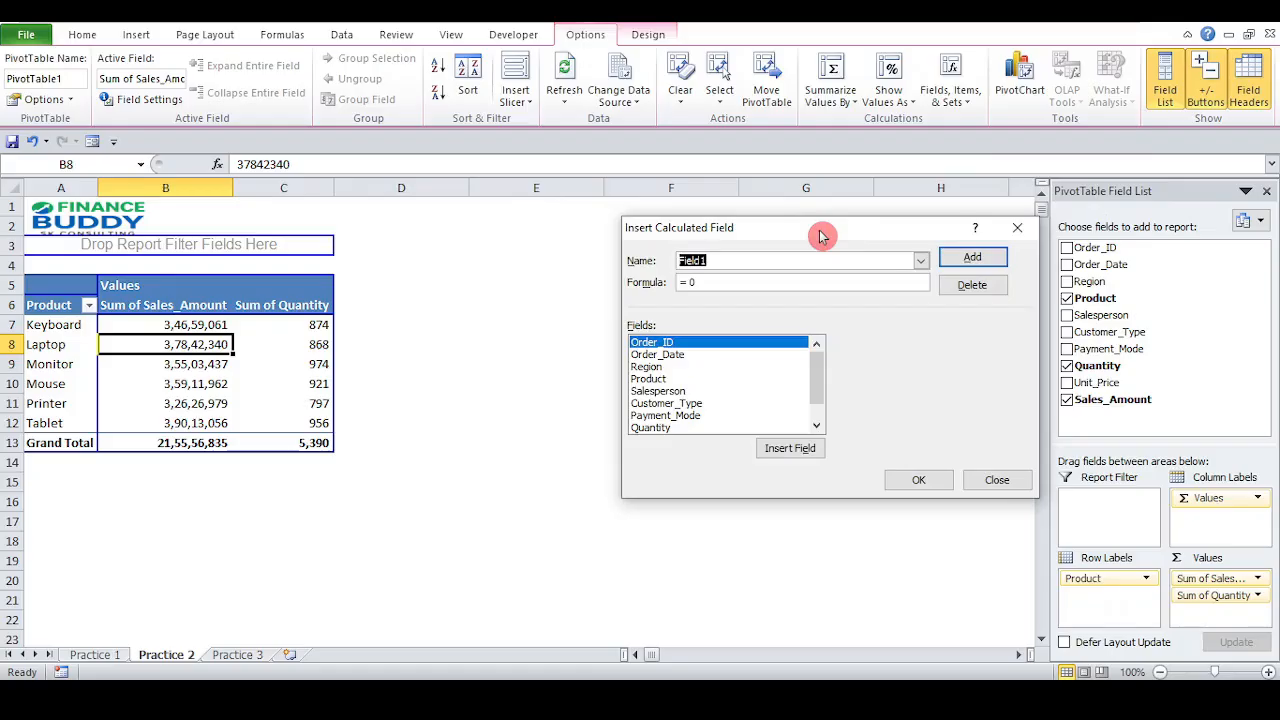
type("Avergae Selling Price")
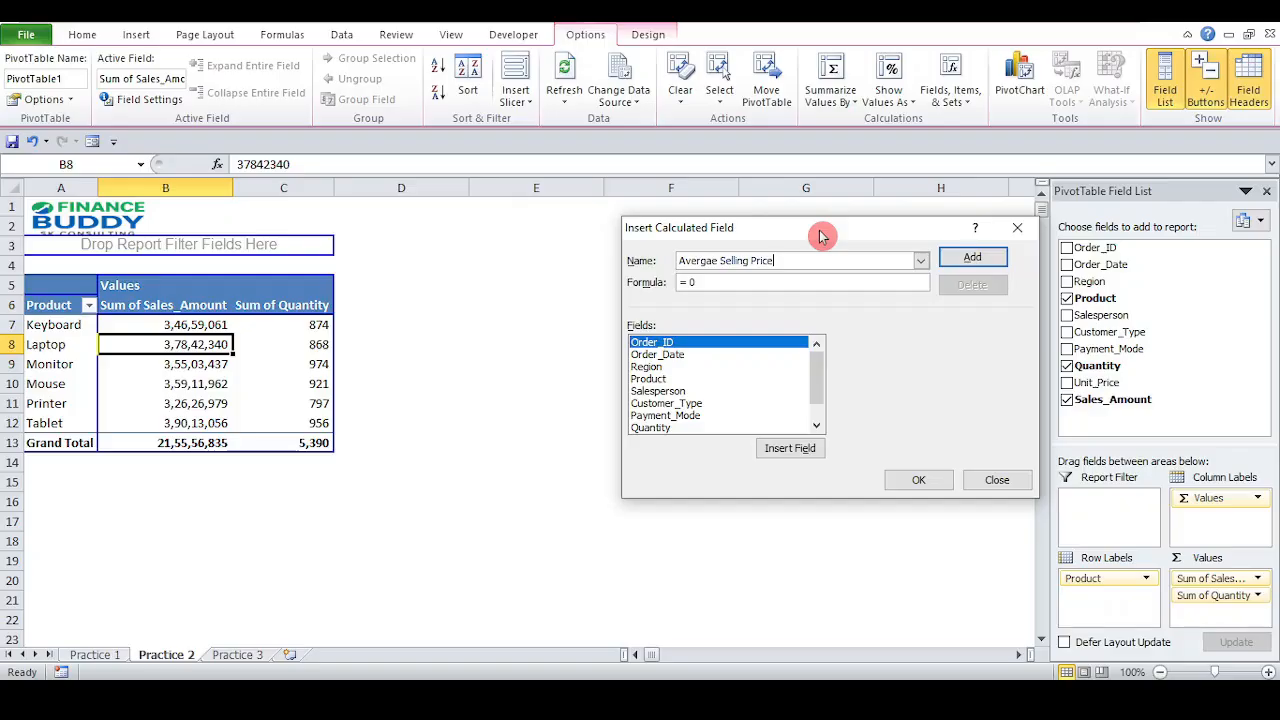
left_click(710, 260)
type("g")
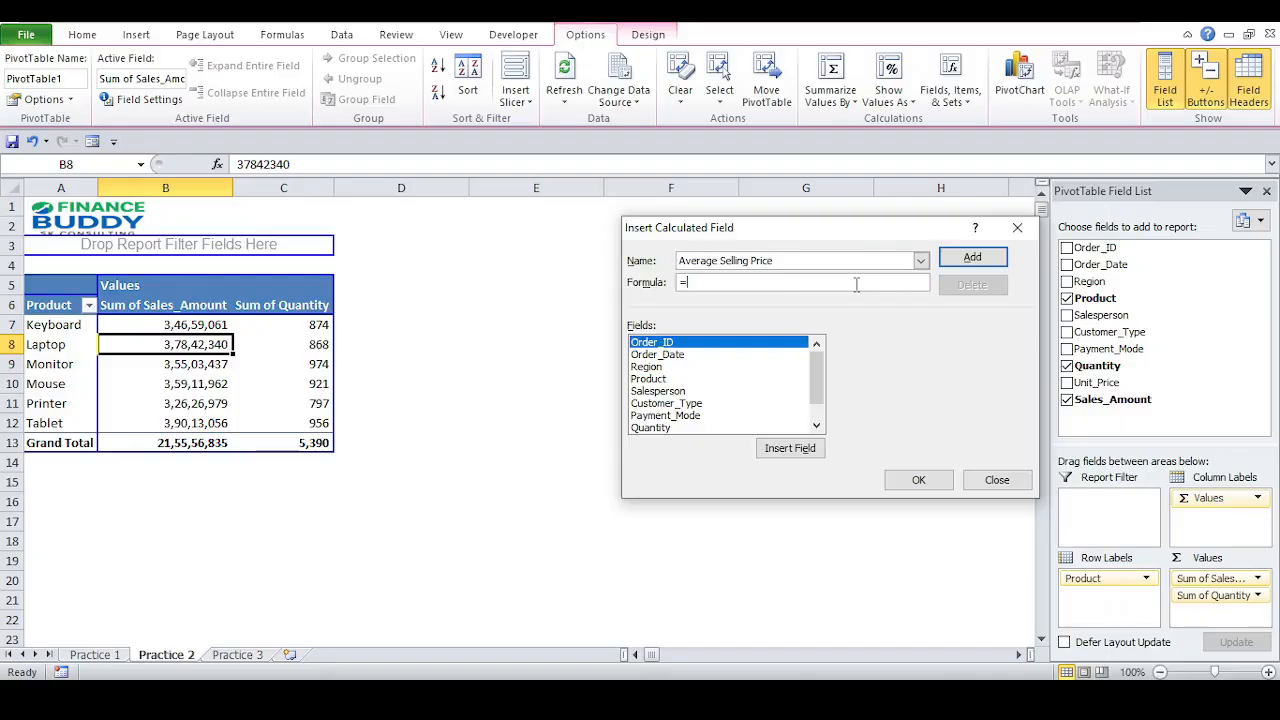
- Set the calculated field's formula to Sales_Amount/Quantity and add the field to the pivot table
left_click_drag(816, 366, 829, 414)
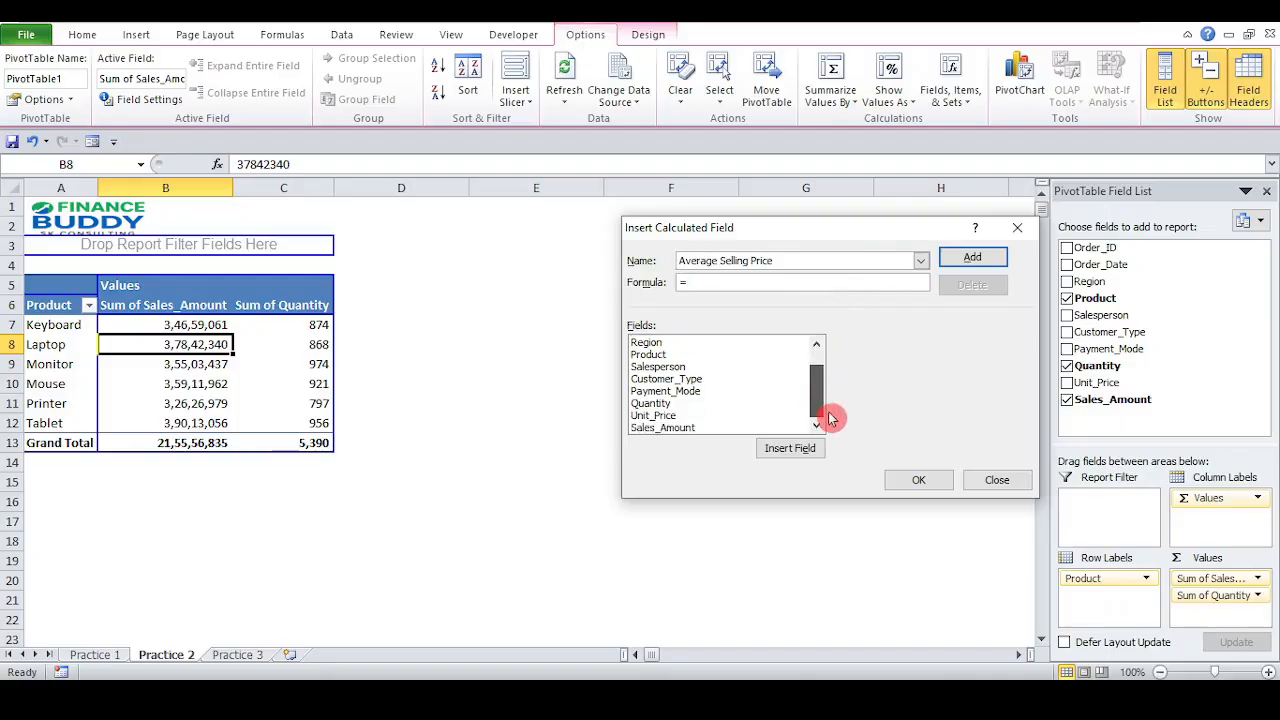
left_click(738, 428)
left_click(785, 448)
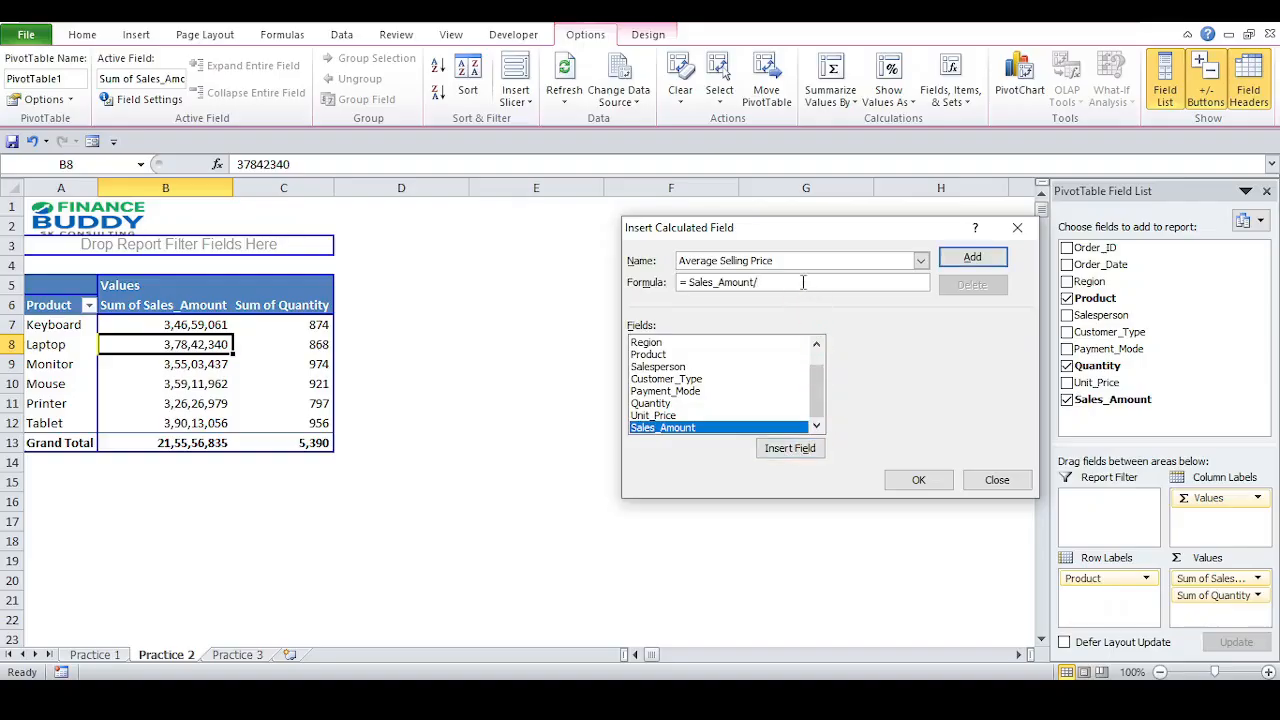
type("/")
left_click(690, 403)
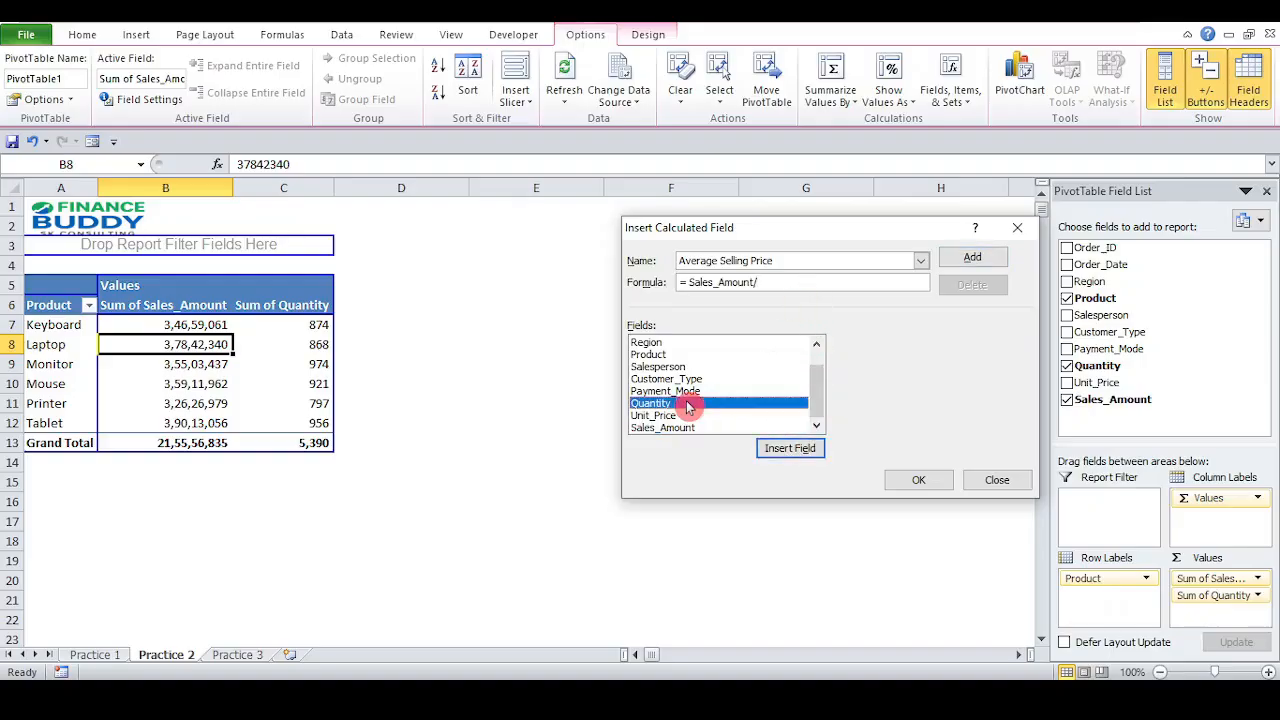
left_click(789, 452)
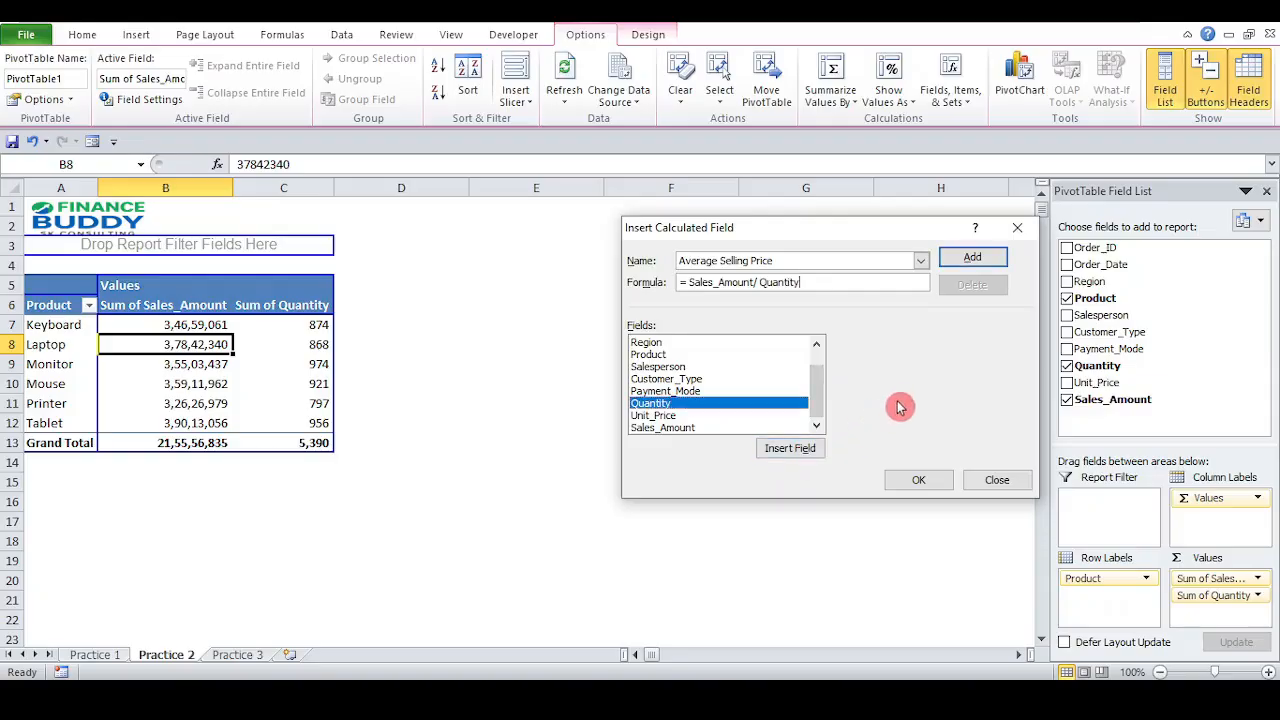
left_click(966, 260)
left_click(919, 479)
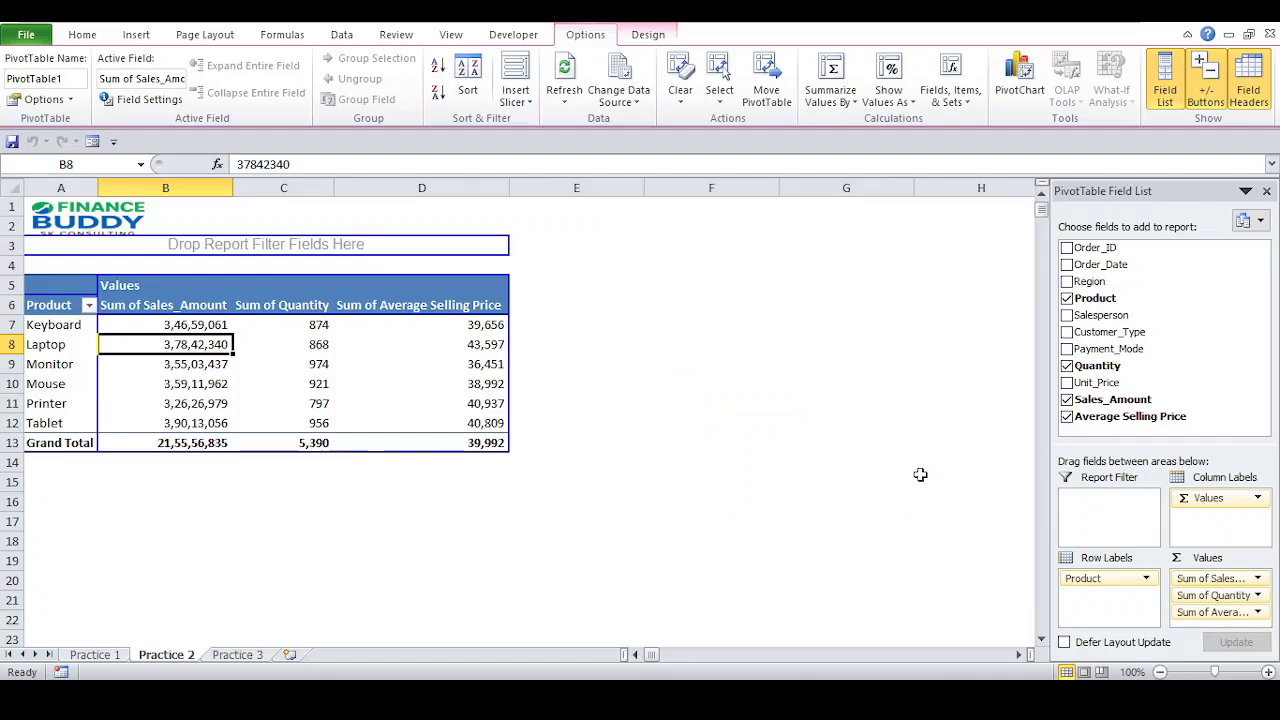
- Change the Average Selling Price value field to summarize by Average
left_click(466, 330)
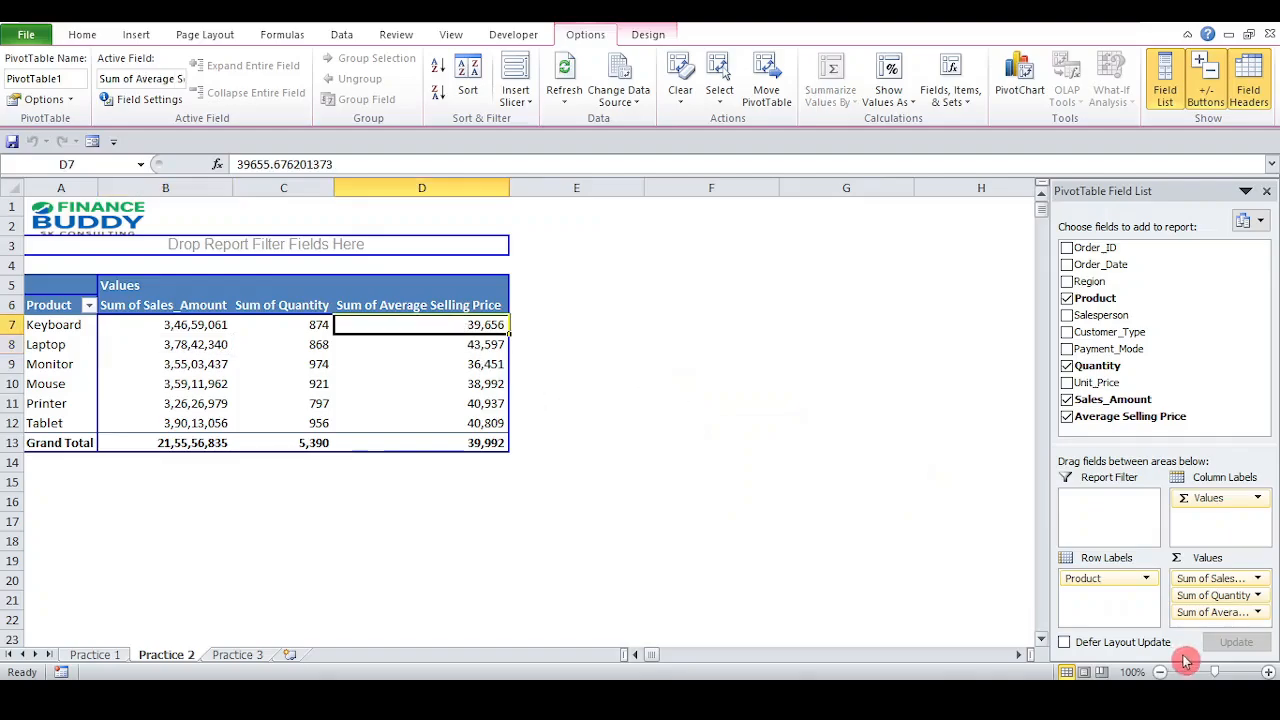
left_click(1210, 612)
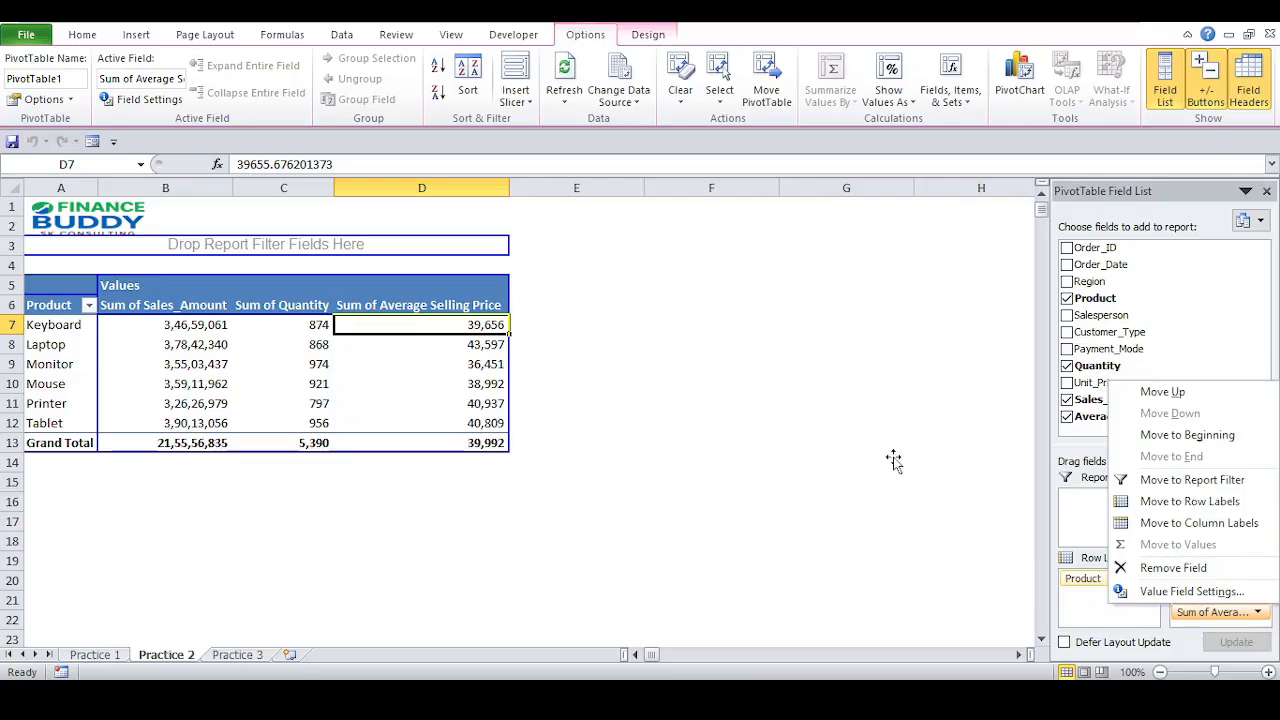
left_click(1218, 599)
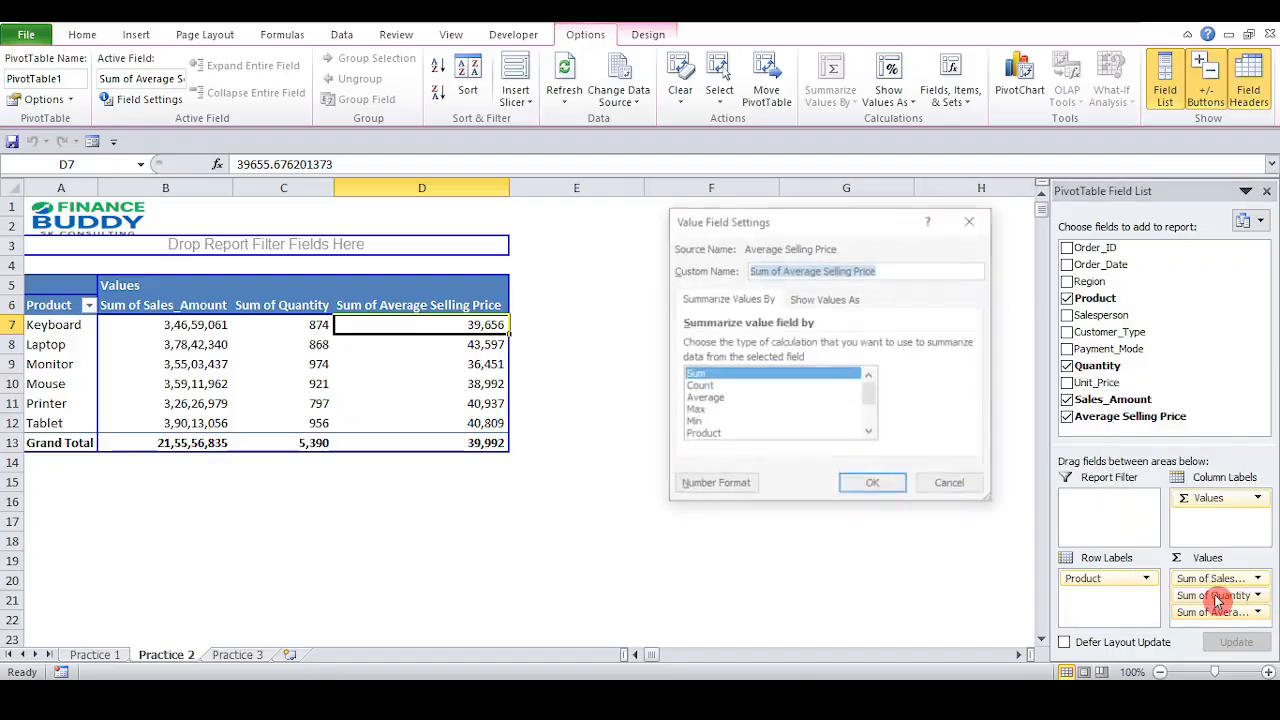
left_click(735, 399)
left_click(866, 480)
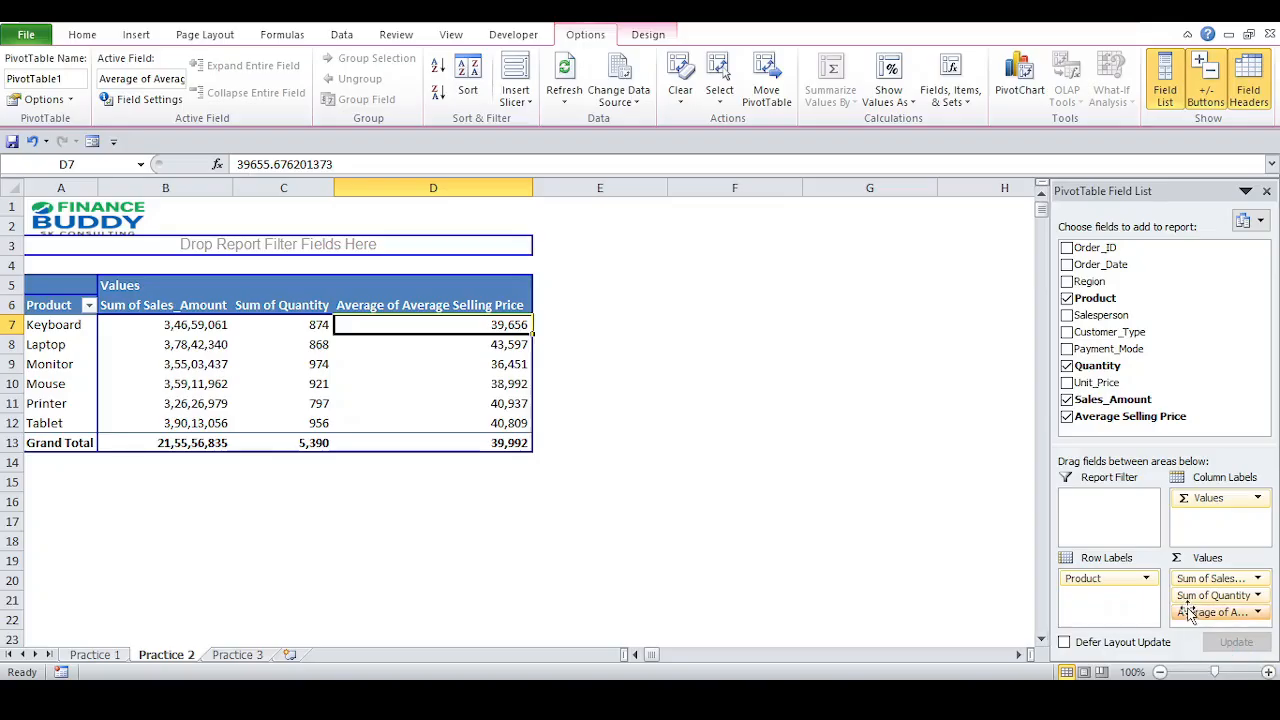
- Return the Average Selling Price value field to summarizing by Sum
left_click(1188, 631)
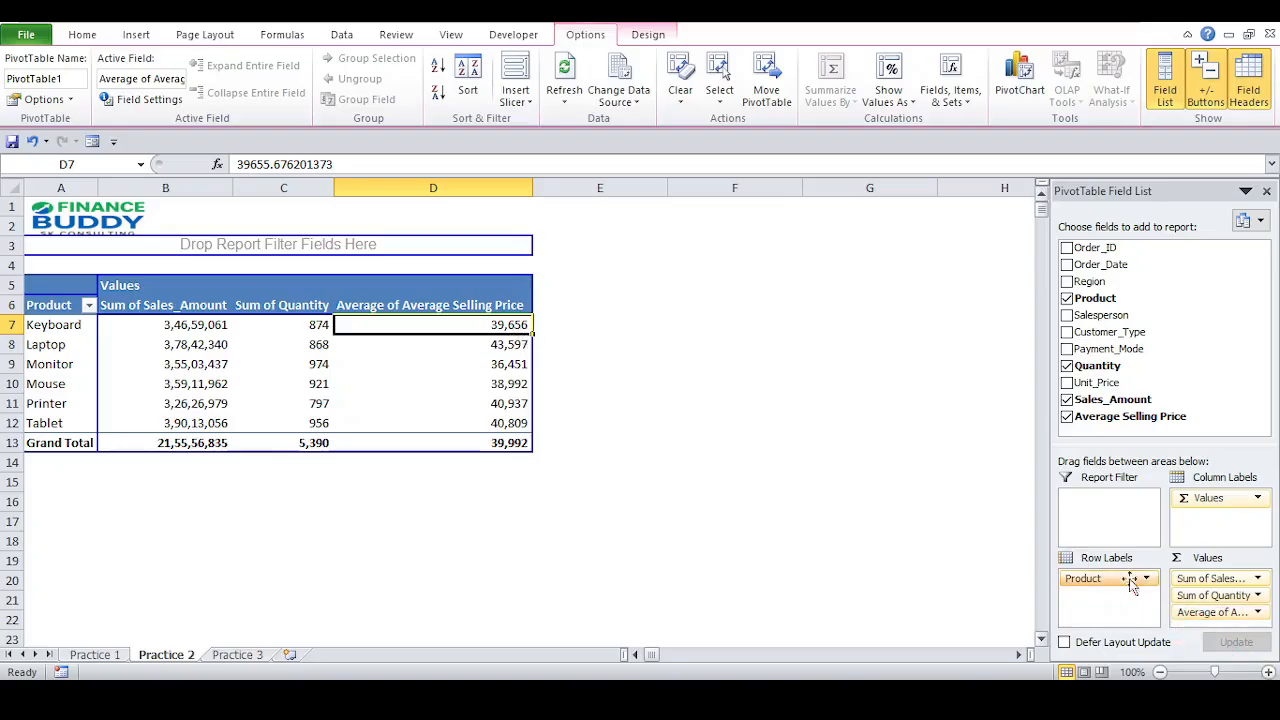
left_click(1210, 611)
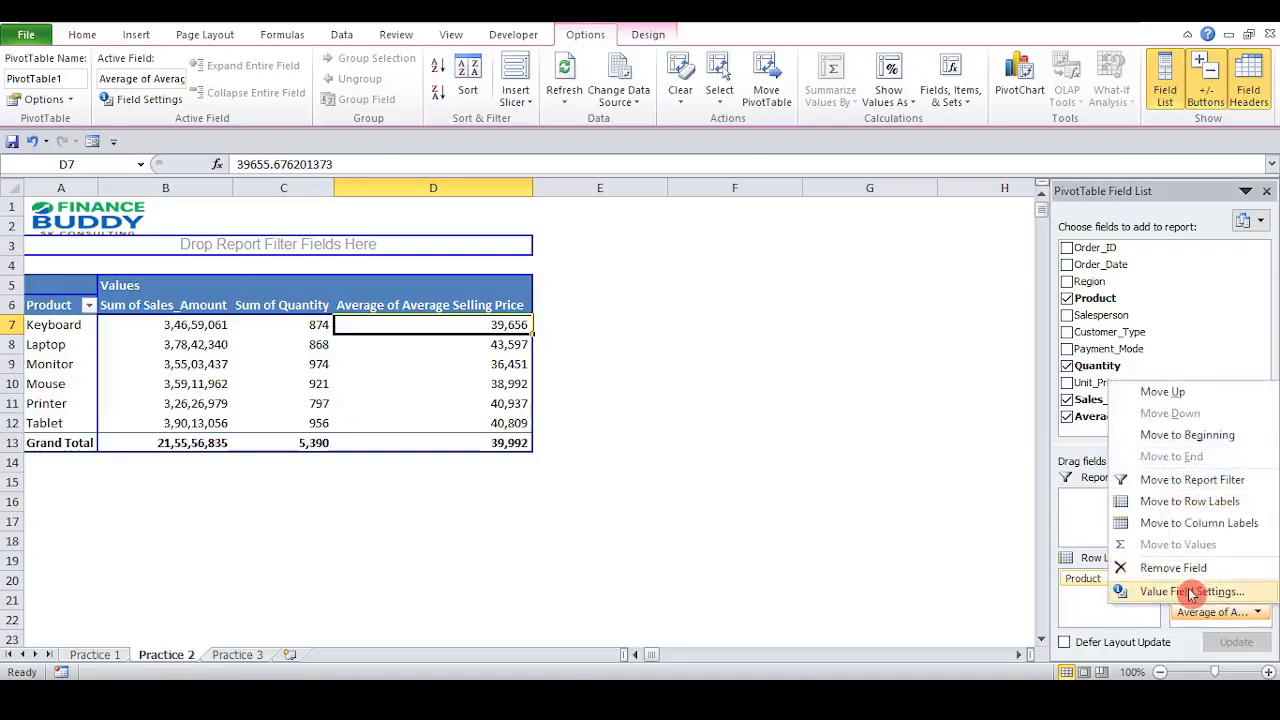
left_click(1180, 591)
left_click(738, 378)
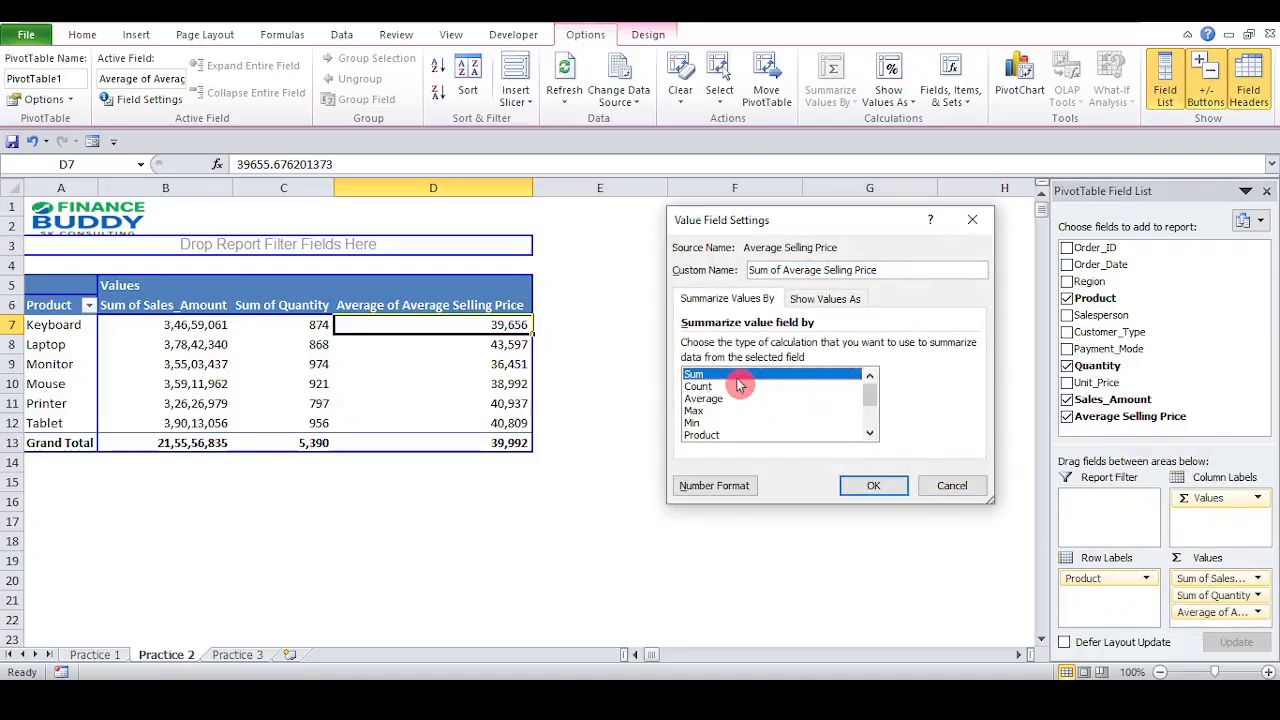
left_click(873, 485)
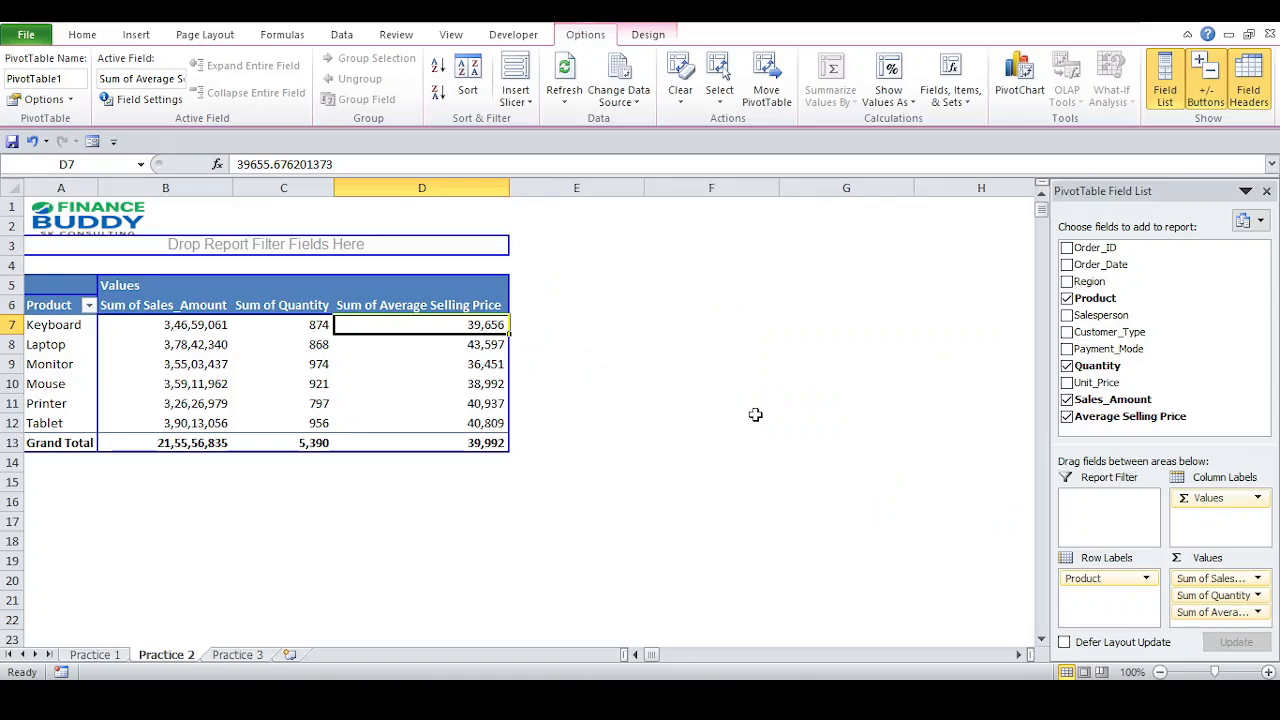
- Compare the Keyboard row's sales amount and quantity with its average selling price
key("Left")
key("Left")
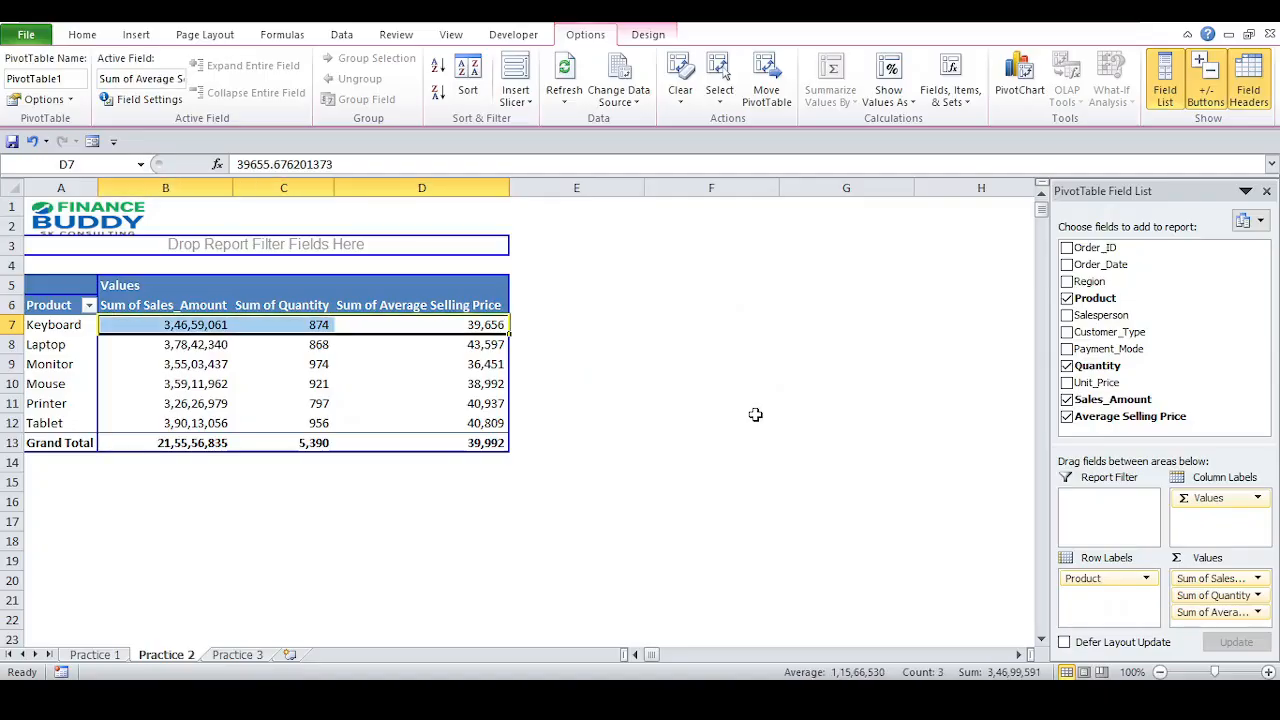
key("Right")
key("Left")
key("Left")
key("Right")
key("Right")
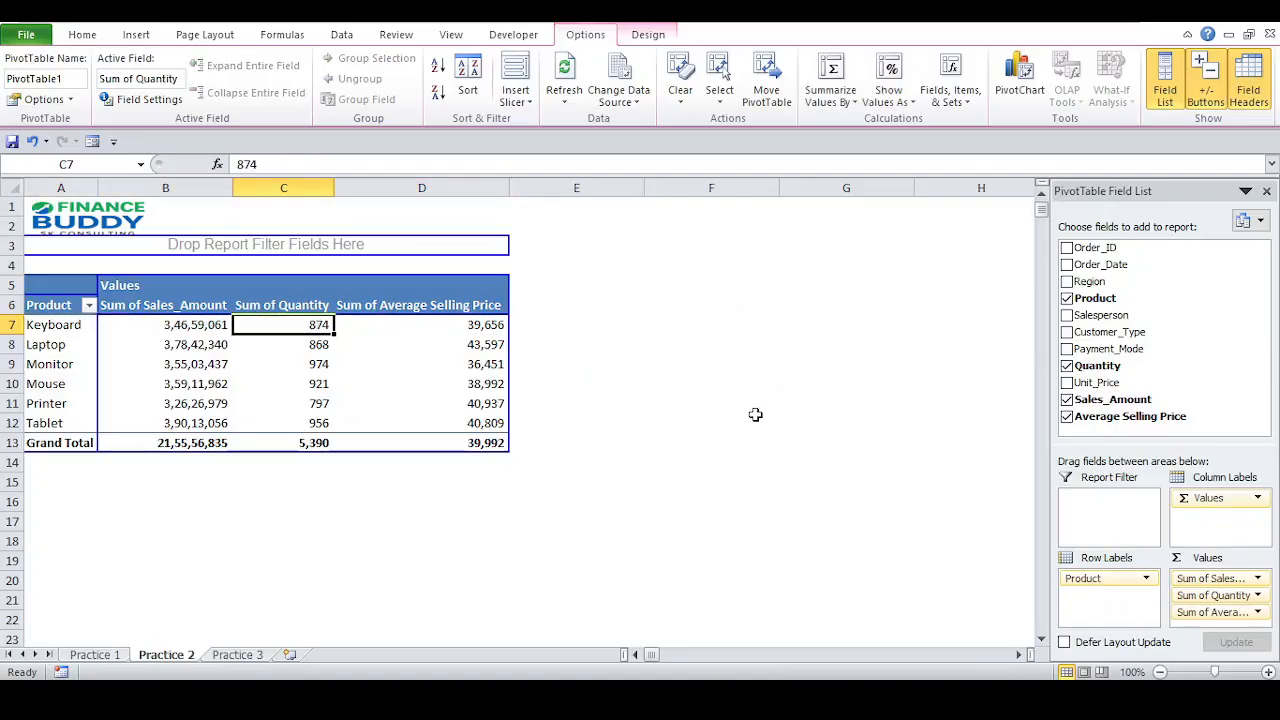
key("shift+Left")
key("shift+Right")
key("Left")
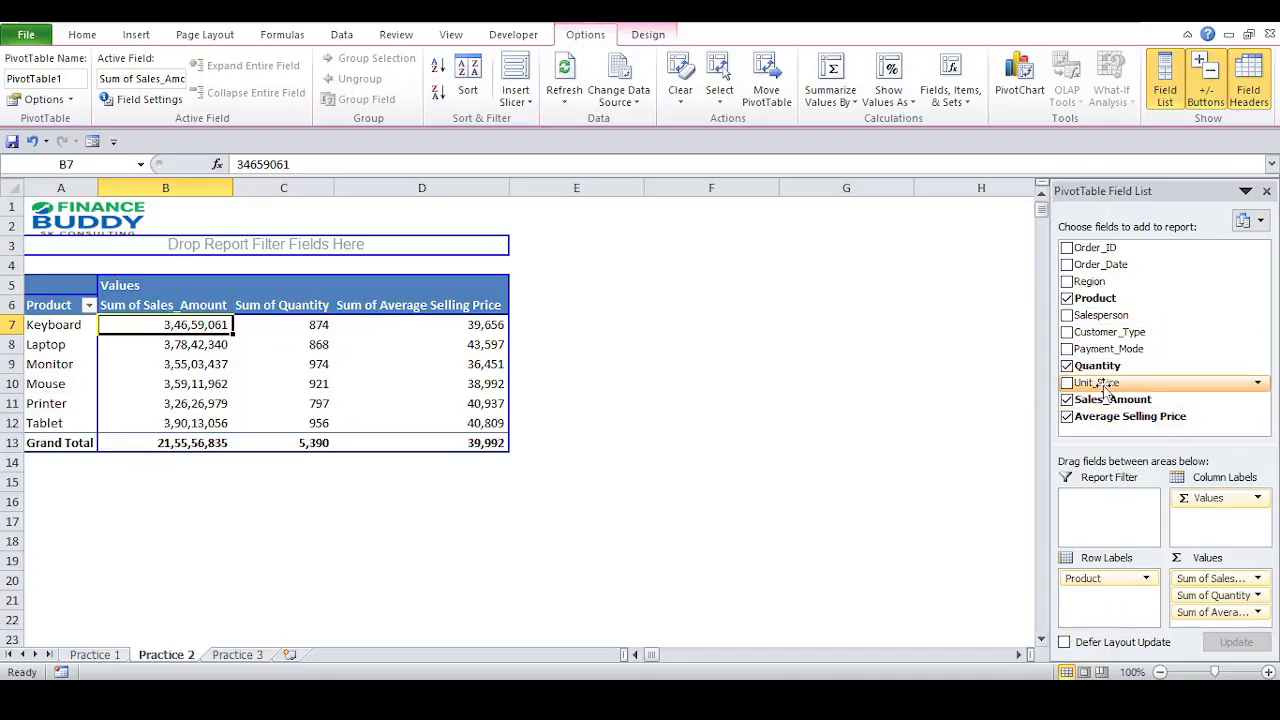
- Add the Unit_Price field to the pivot table's values, after Average Selling Price
left_click_drag(1104, 390, 1212, 620)
left_click(600, 328)
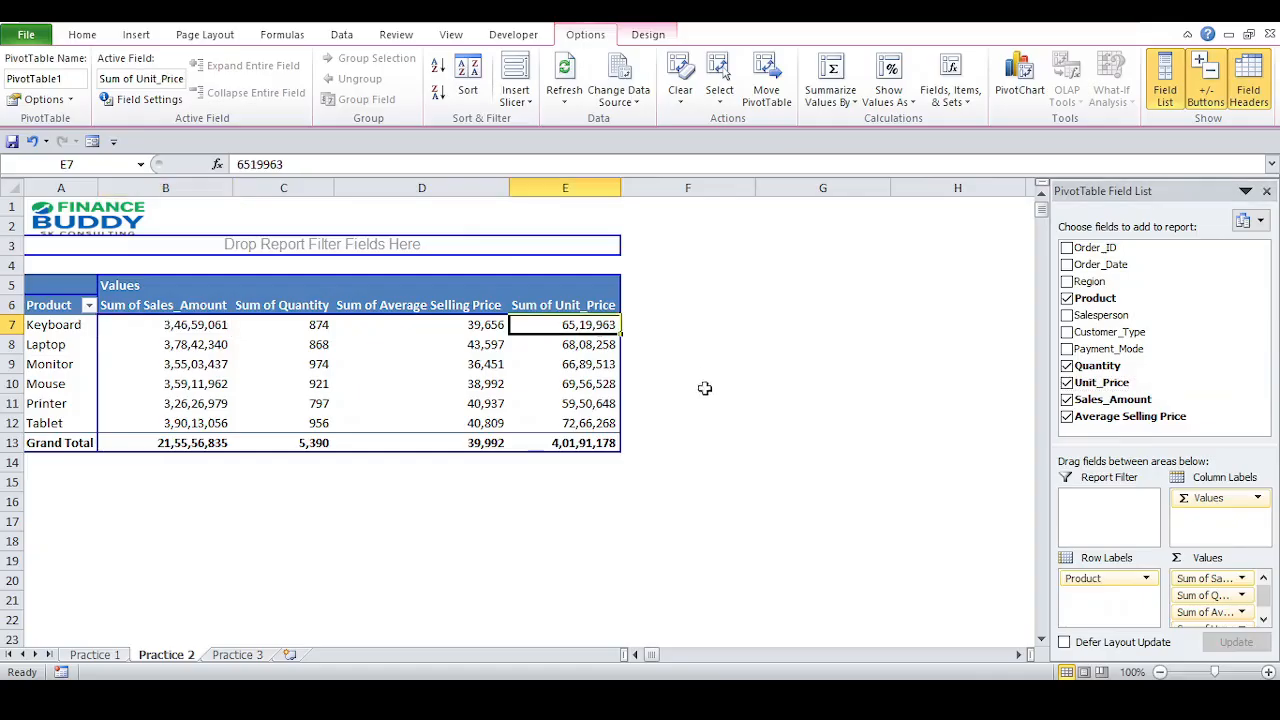
left_click(1264, 622)
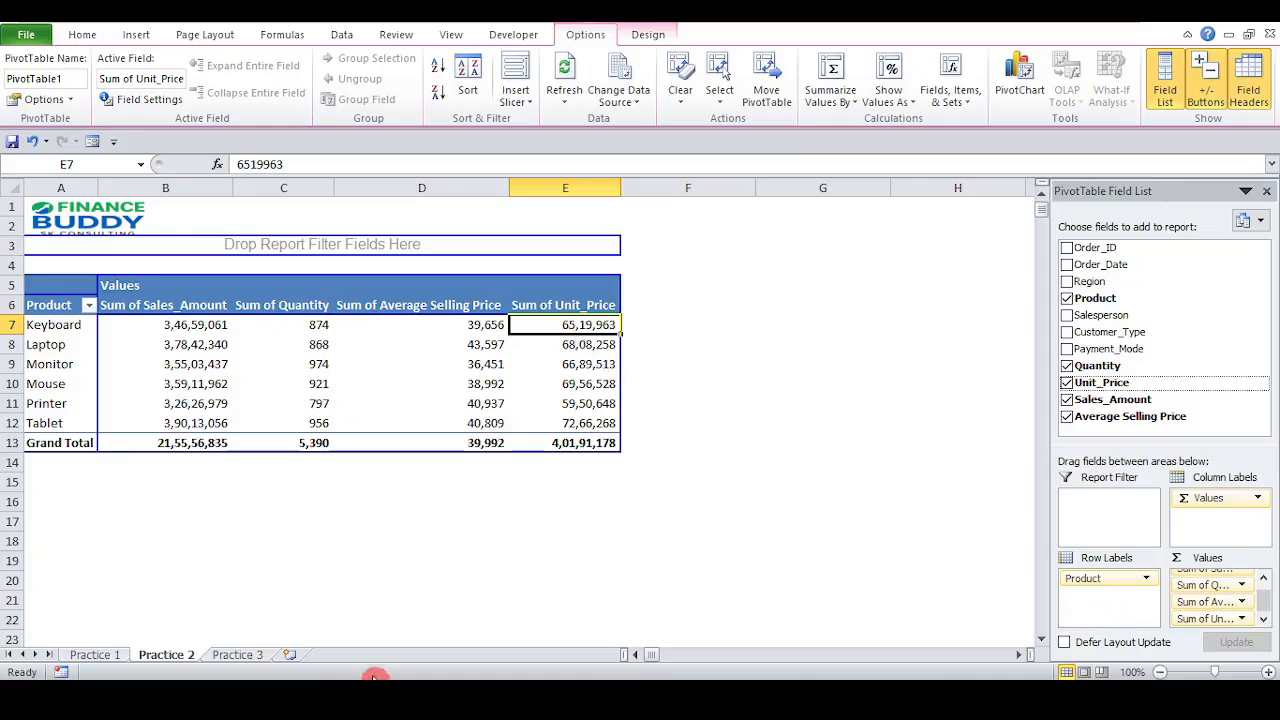
- Review the Unit_Price and Product columns of the individual orders in the source data on the Practice 3 sheet
left_click(245, 655)
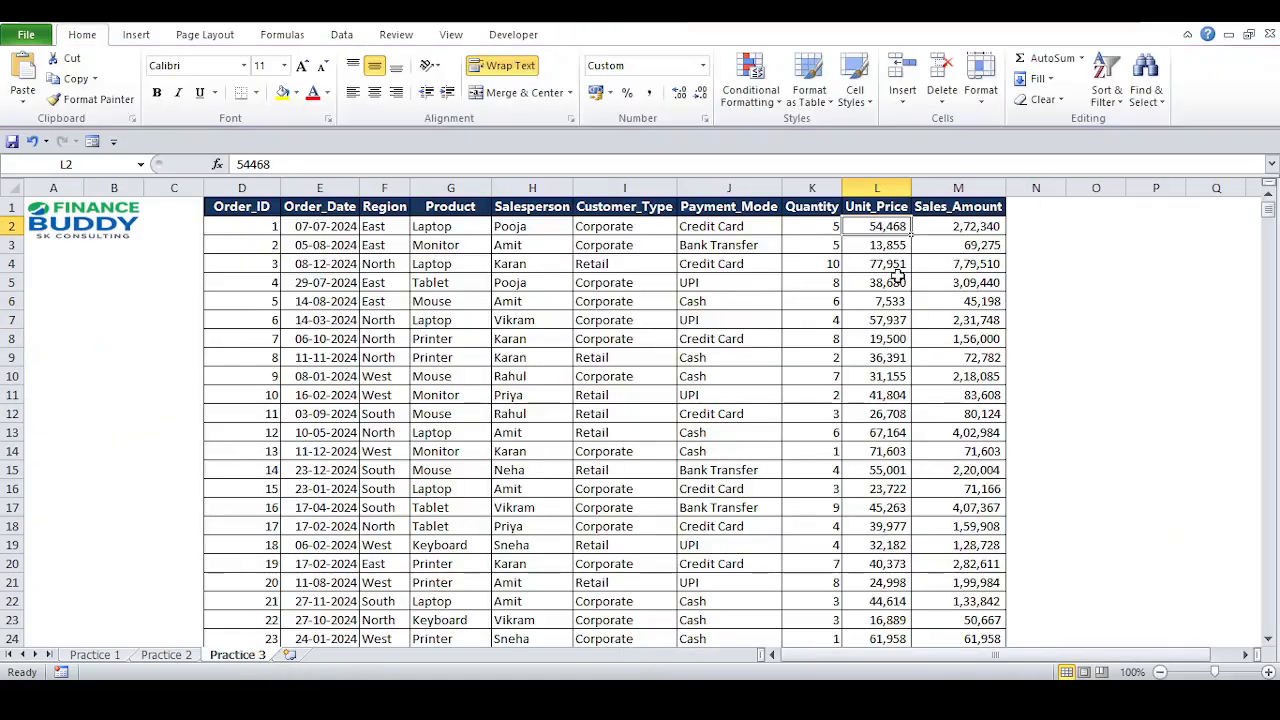
key("Down")
key("Down")
key("Down")
key("Down")
key("Left")
key("Left")
key("Left")
key("Left")
key("Left")
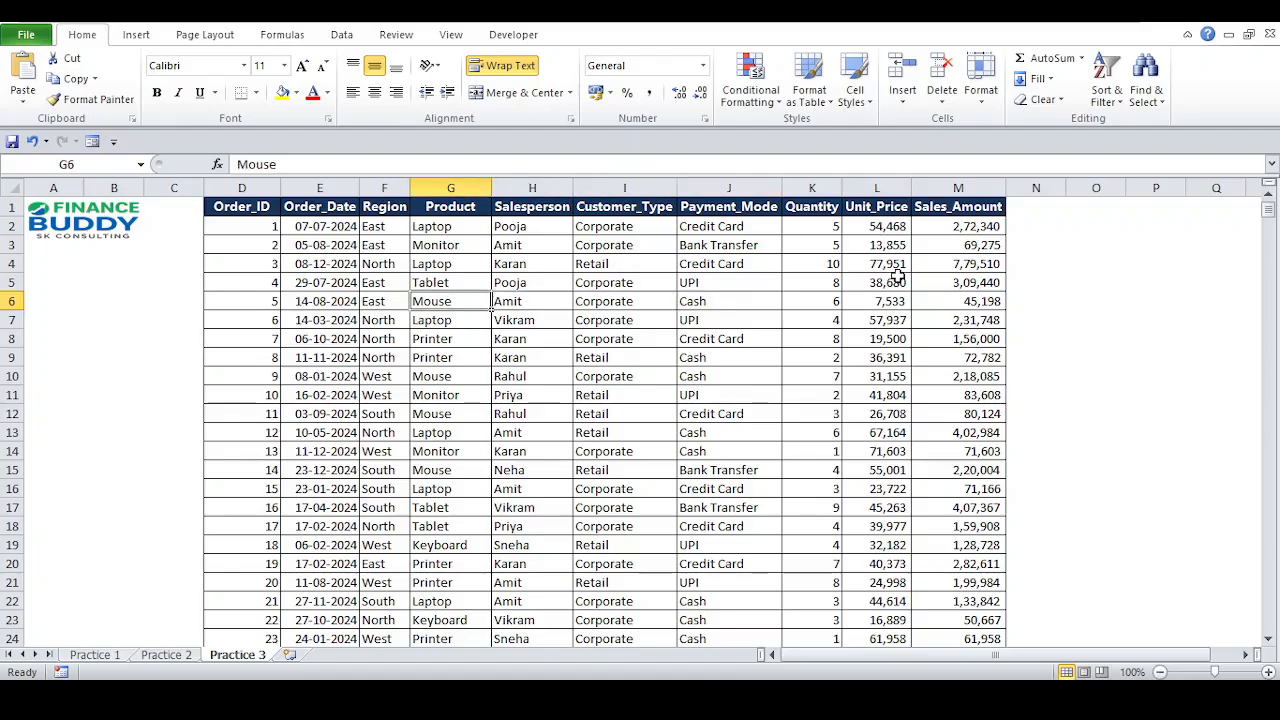
key("Up")
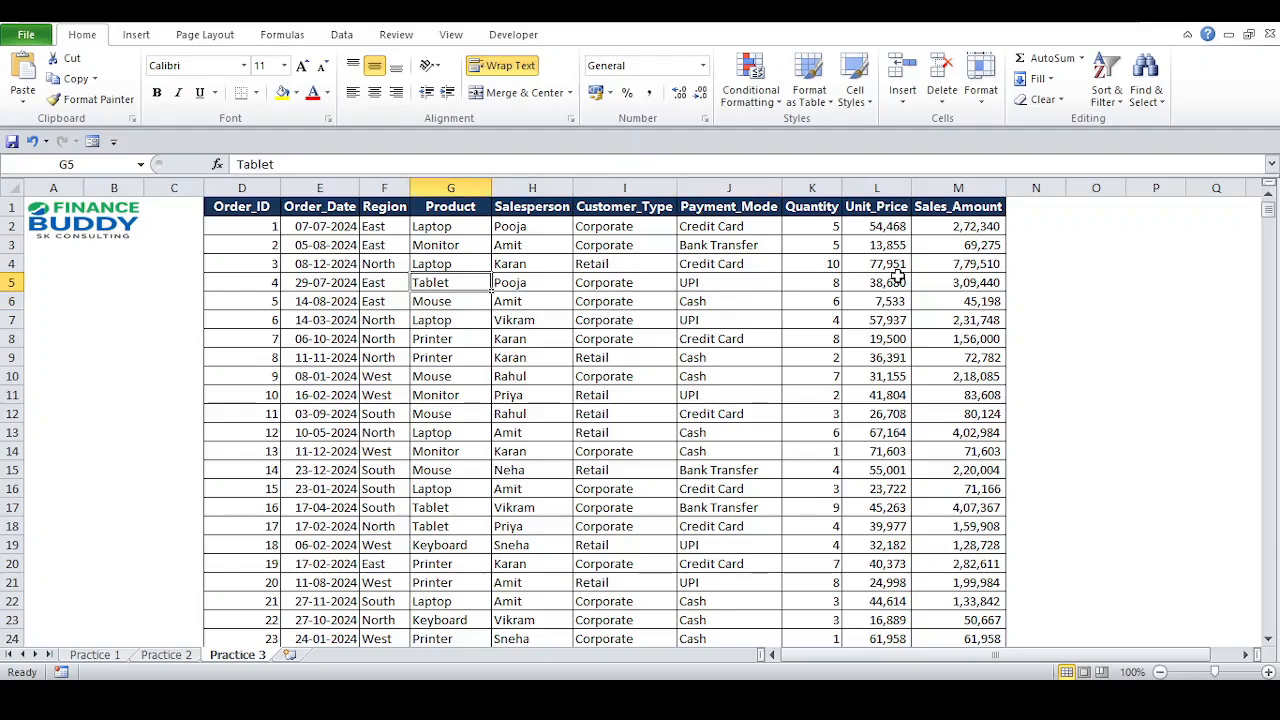
- Change the Unit_Price value field of the Practice 2 pivot table to summarize by Average
left_click(165, 655)
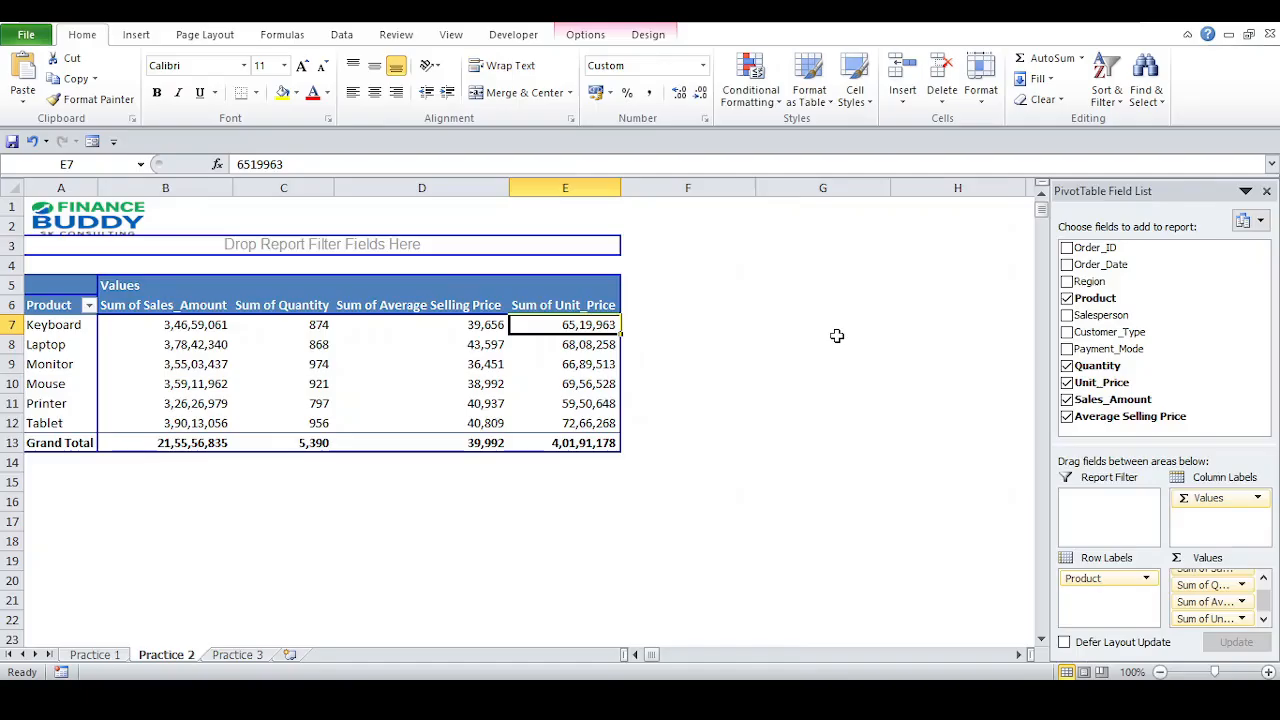
left_click(1198, 620)
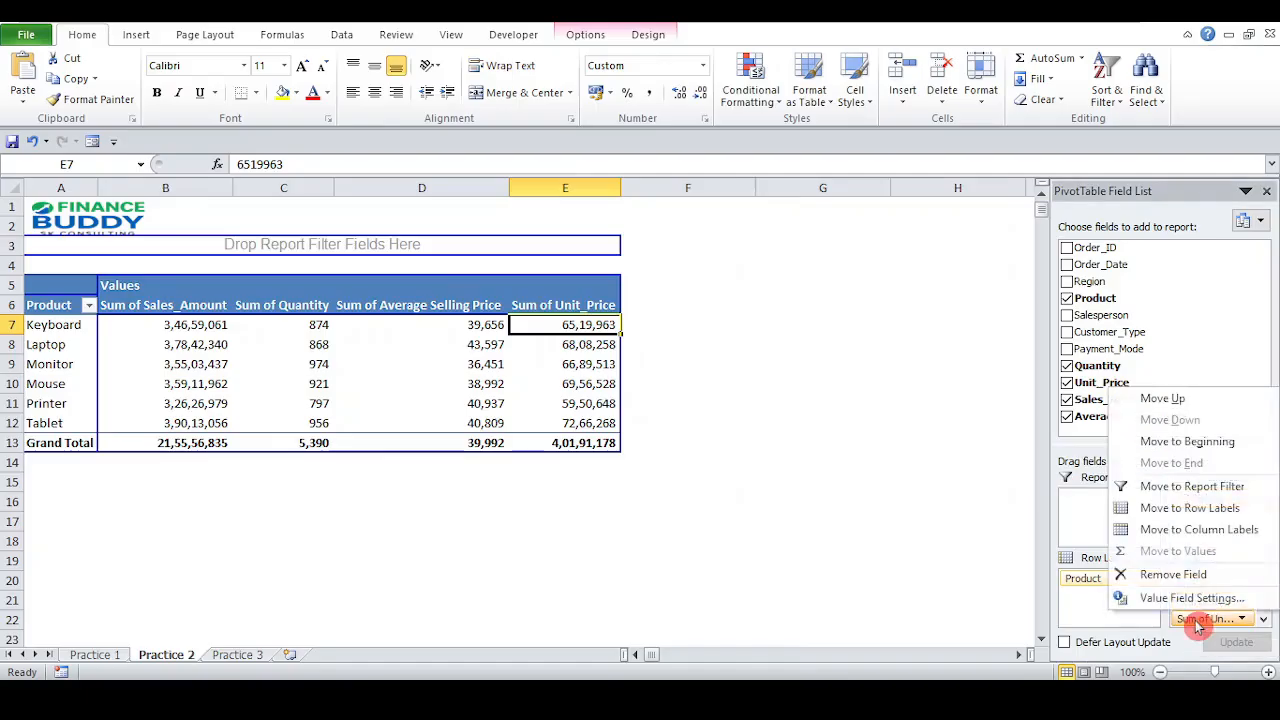
left_click(1186, 598)
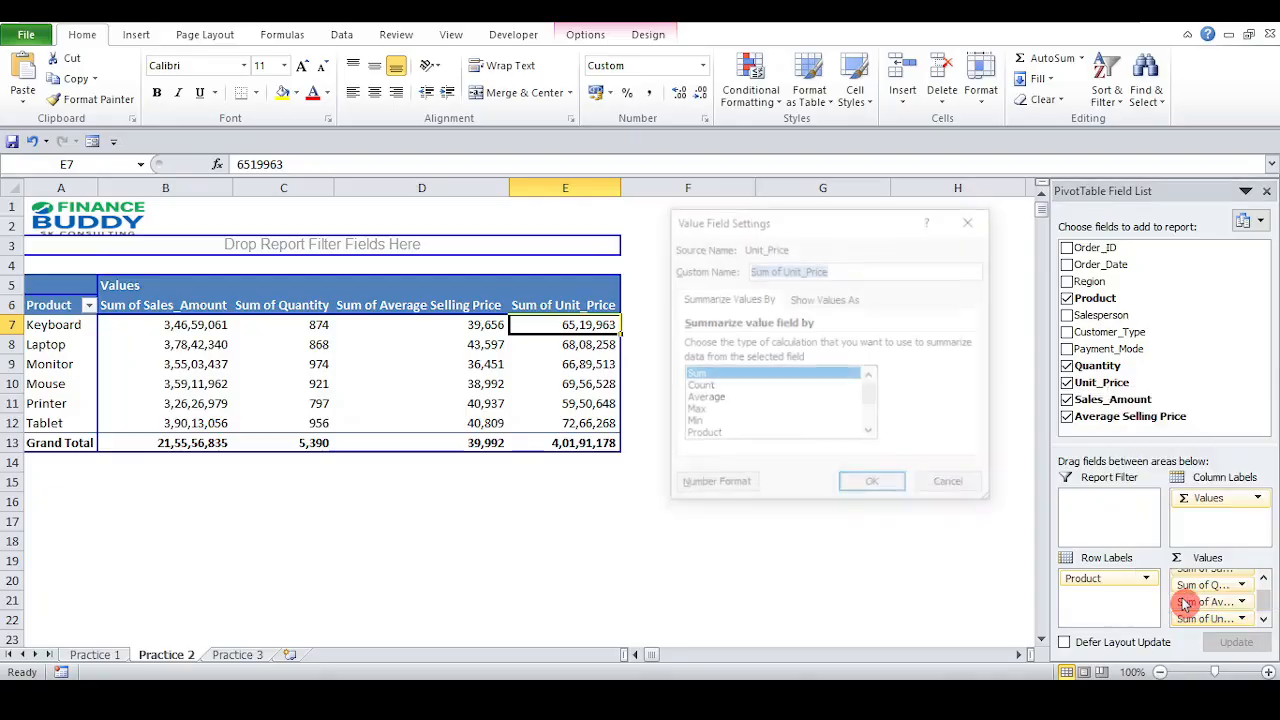
left_click(705, 398)
left_click(876, 490)
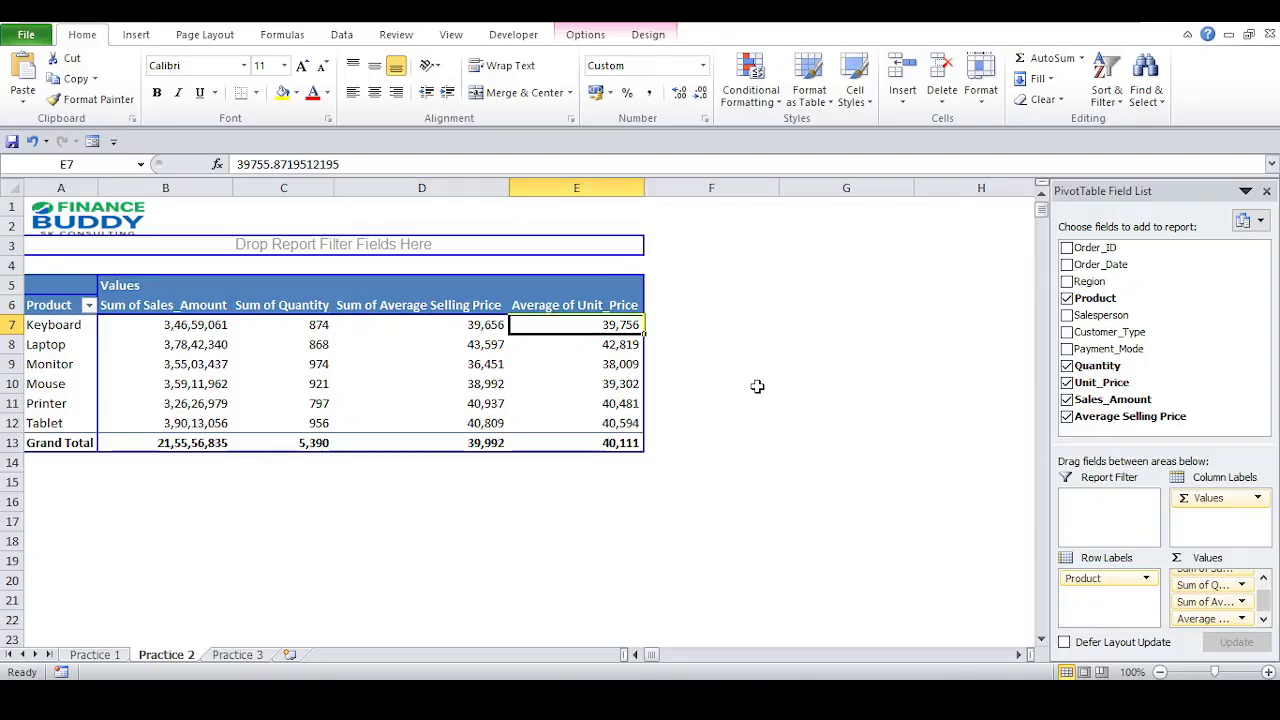
- Compare Keyboard's Sum of Average Selling Price with its Average of Unit_Price in the pivot table
key("Left")
key("Up")
key("Down")
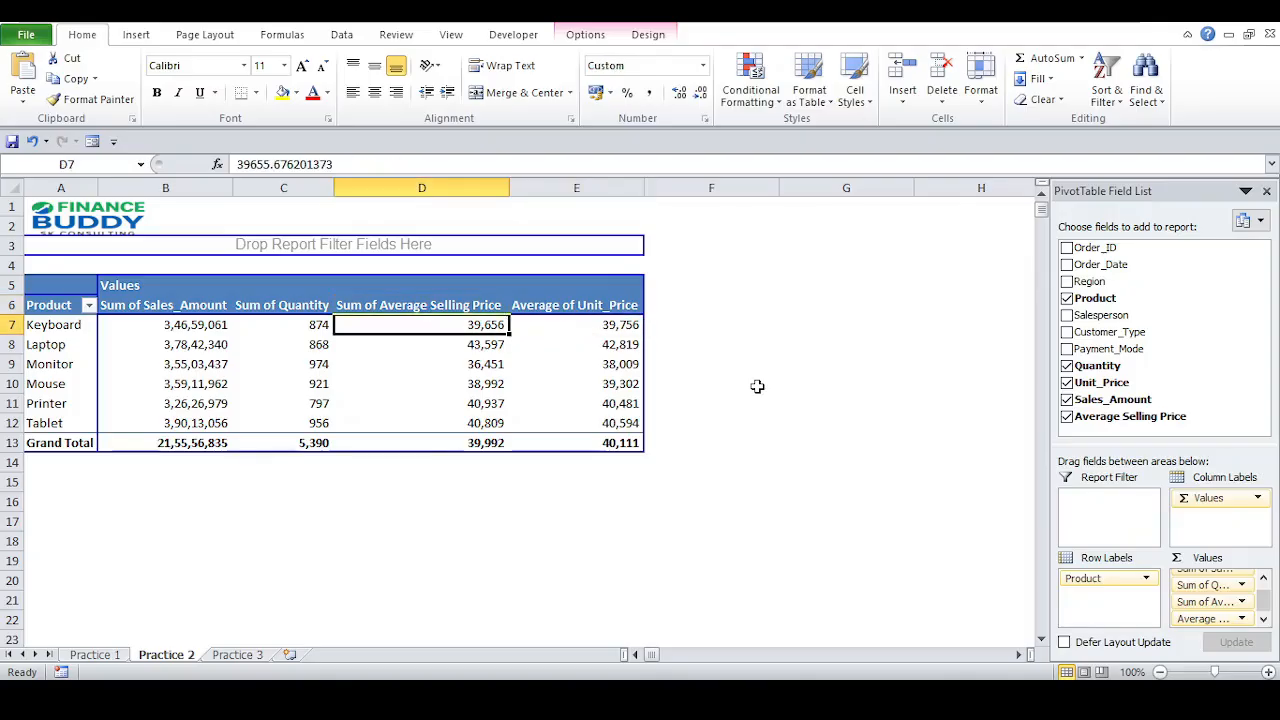
key("Right")
key("Right")
key("Left")
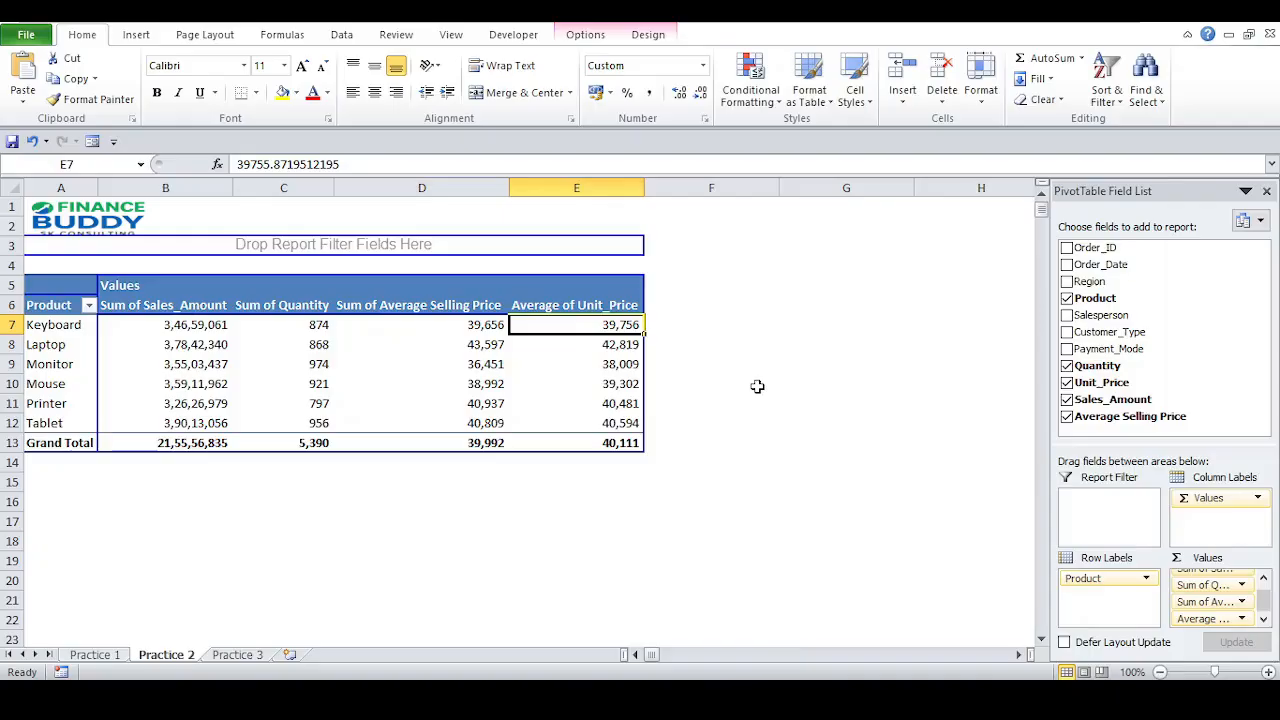
- Check the first order's quantity and unit price in the source data on the Practice 3 sheet
left_click(247, 655)
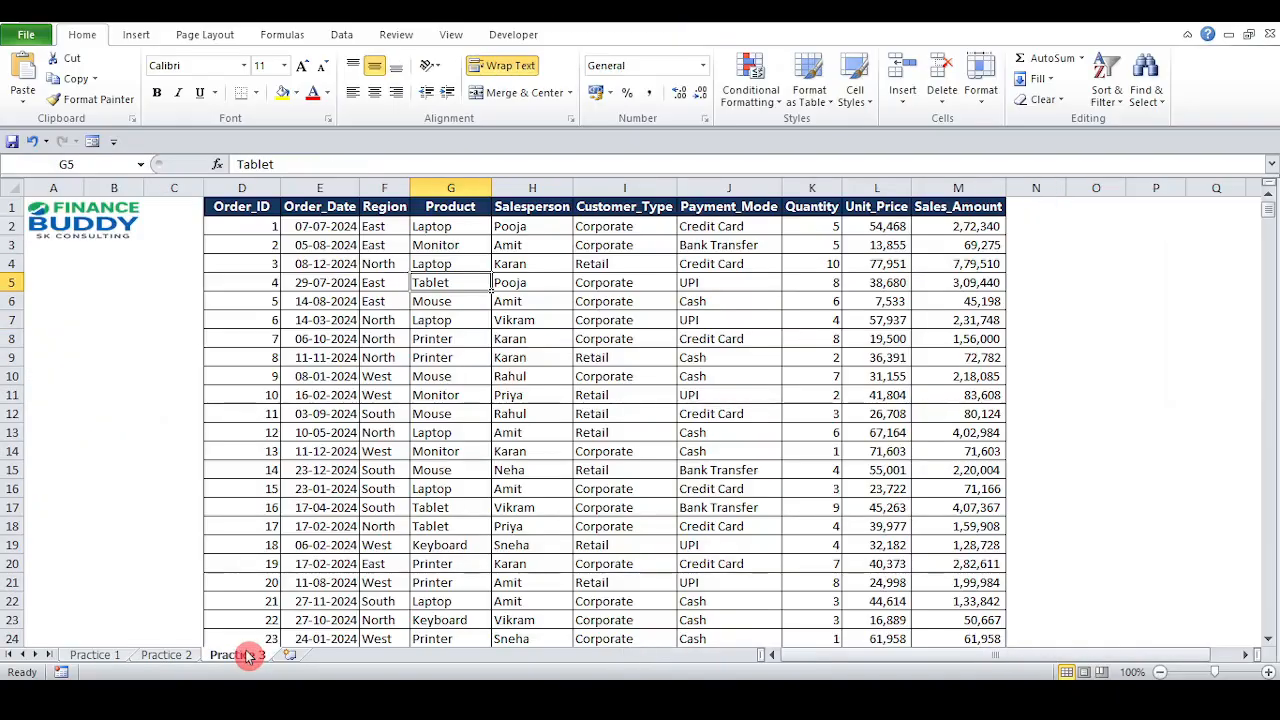
left_click(836, 246)
key("Up")
key("Right")
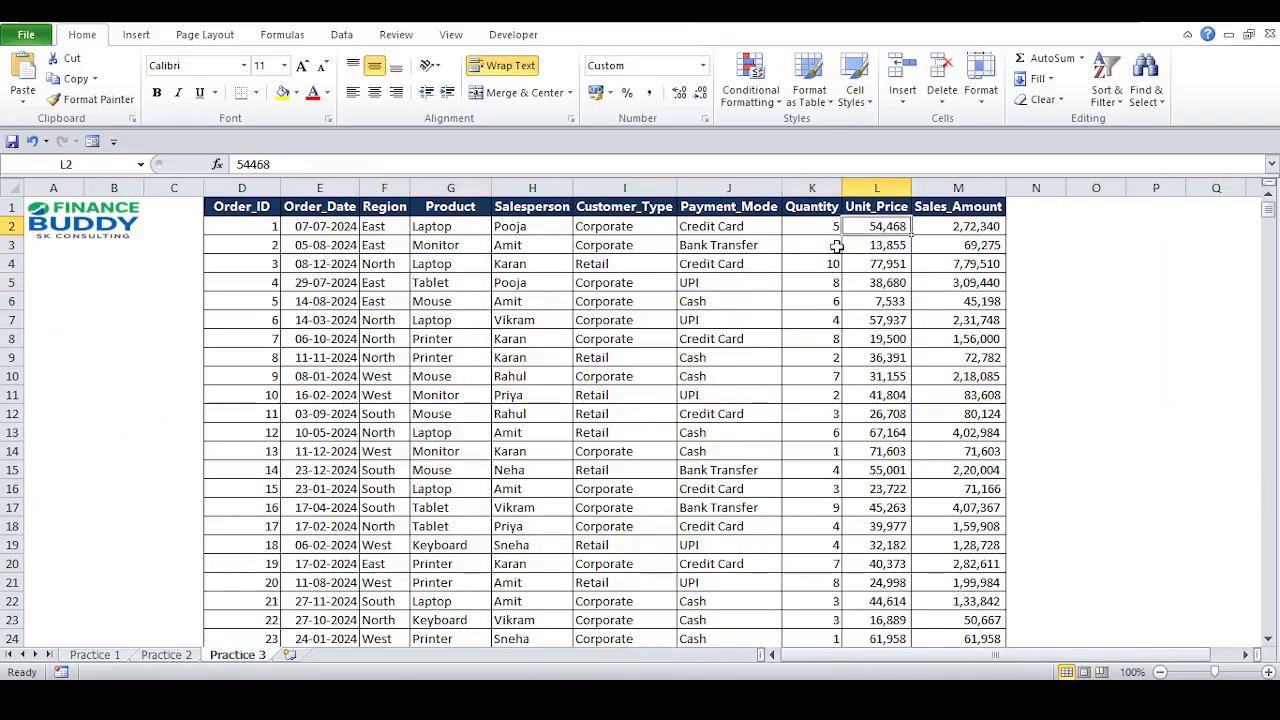
- Return to the Practice 2 sheet and recheck Keyboard's average unit price against its average selling price
left_click(155, 656)
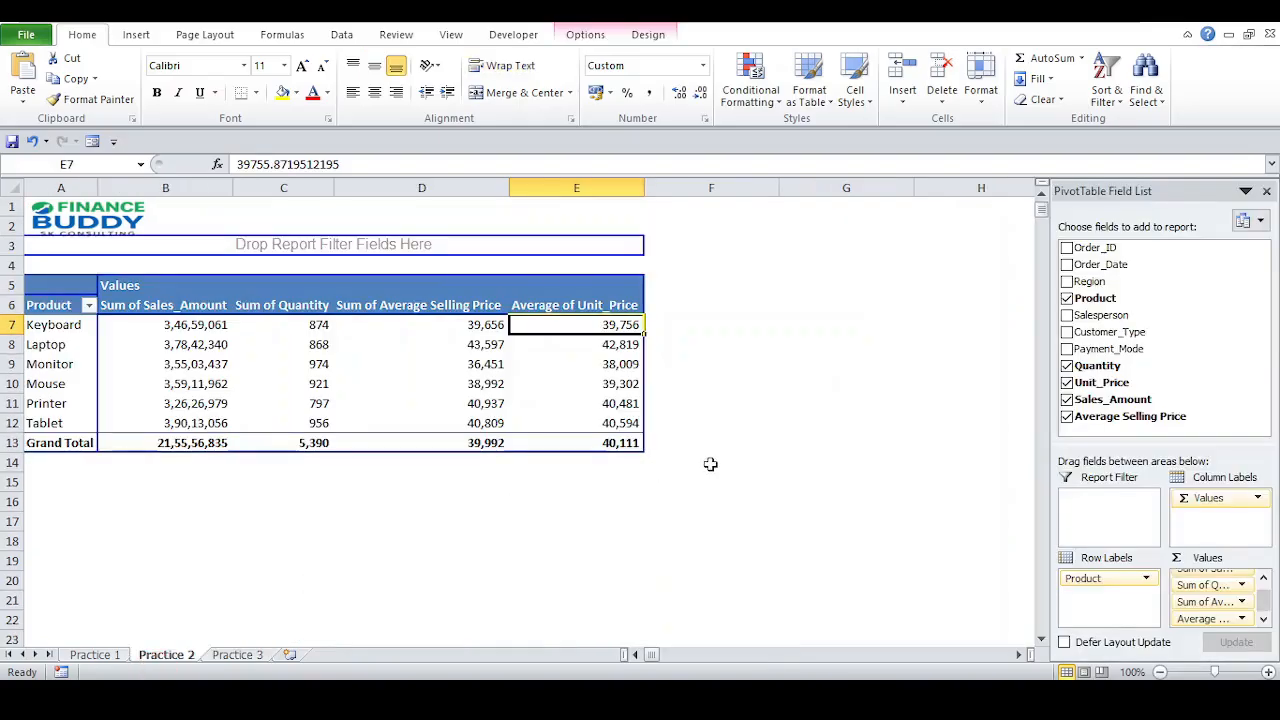
key("Left")
key("Right")
key("Left")
key("Right")
key("Right")
key("Right")
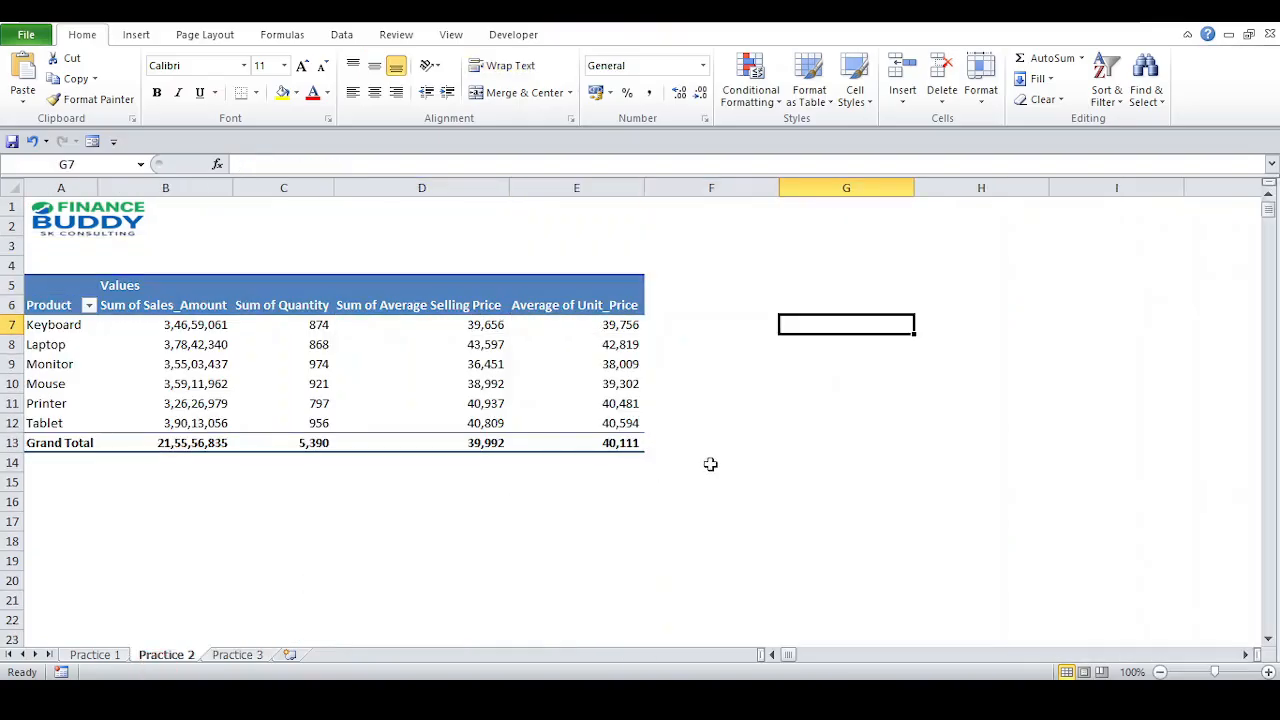
key("Left")
key("Right")
- Examine the Keyboard row across sales amount, quantity, average selling price and average unit price
left_click(176, 342)
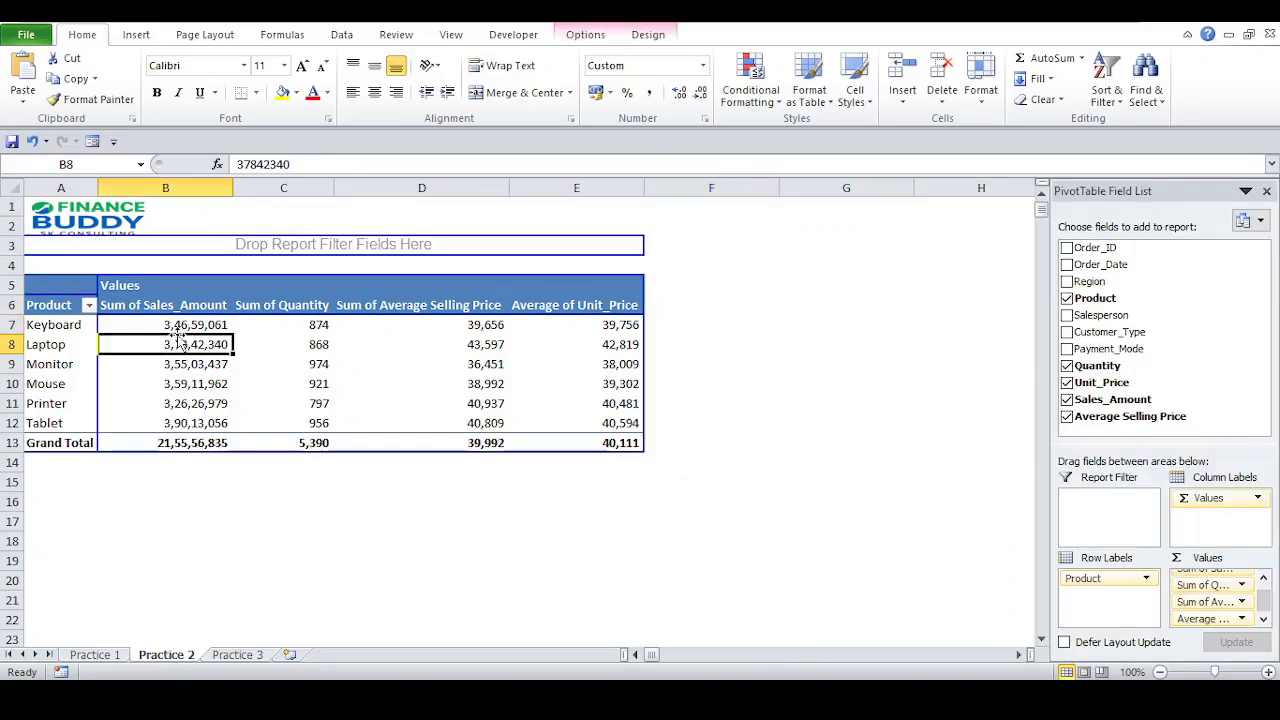
key("Up")
key("Right")
key("Right")
key("Right")
key("Right")
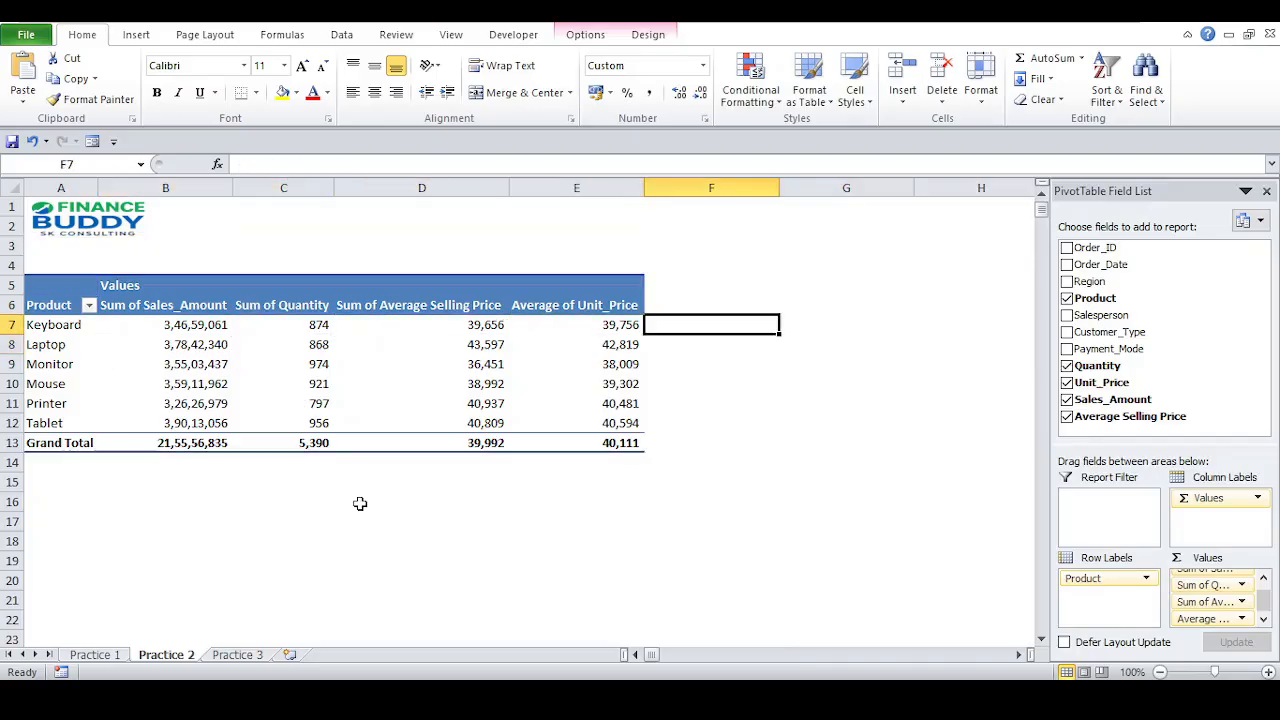
key("Left")
key("Right")
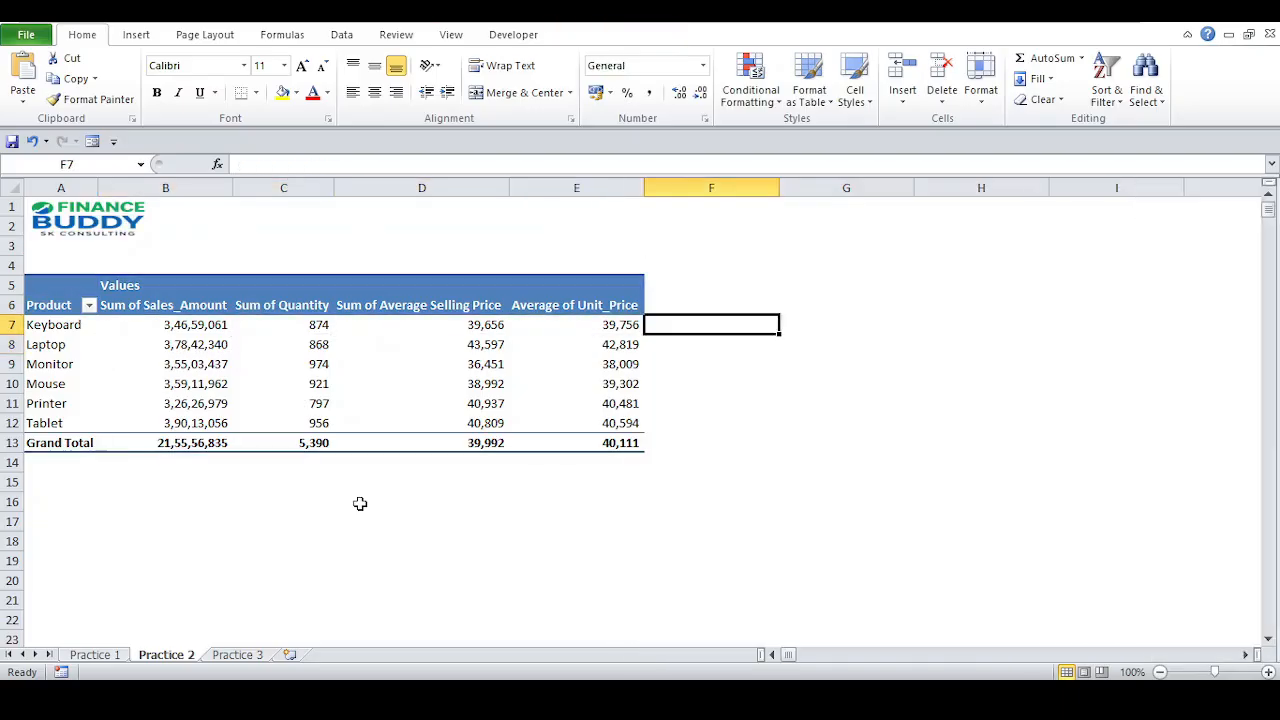
- Calculate Keyboard's sales amount divided by its quantity in cell G7 with the formula =B7/C7
key("Right")
type("=")
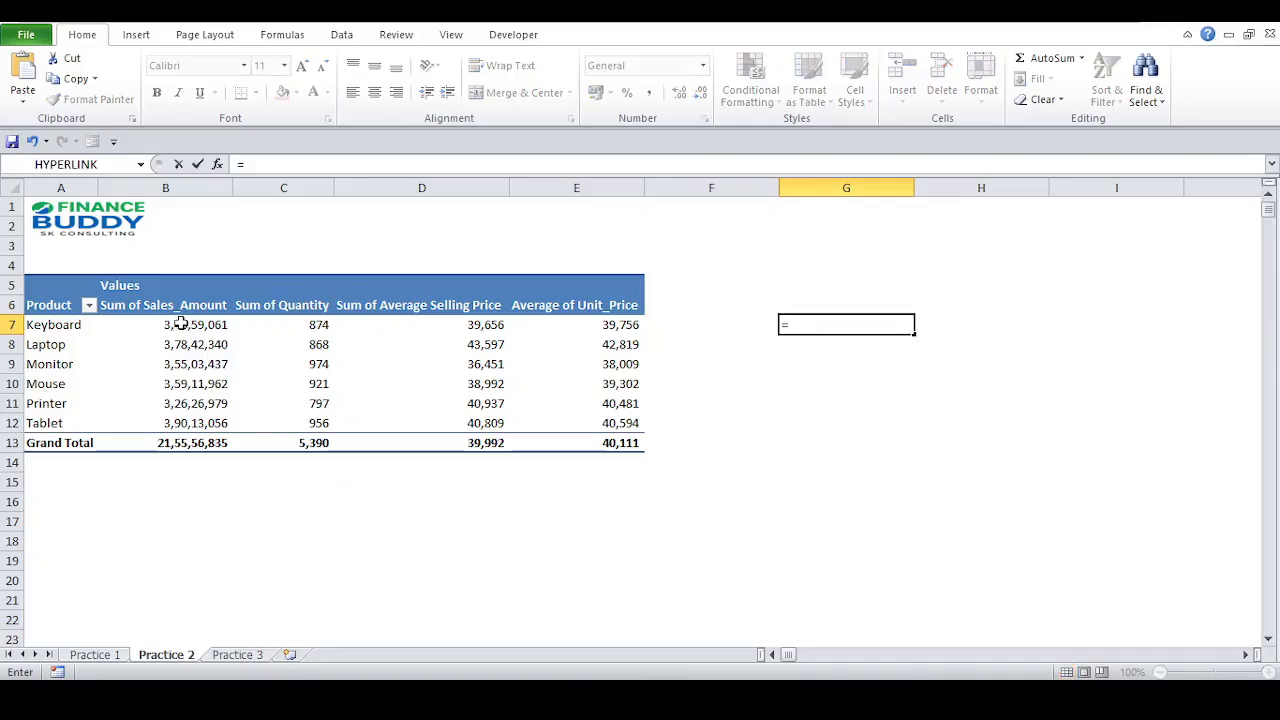
type("B")
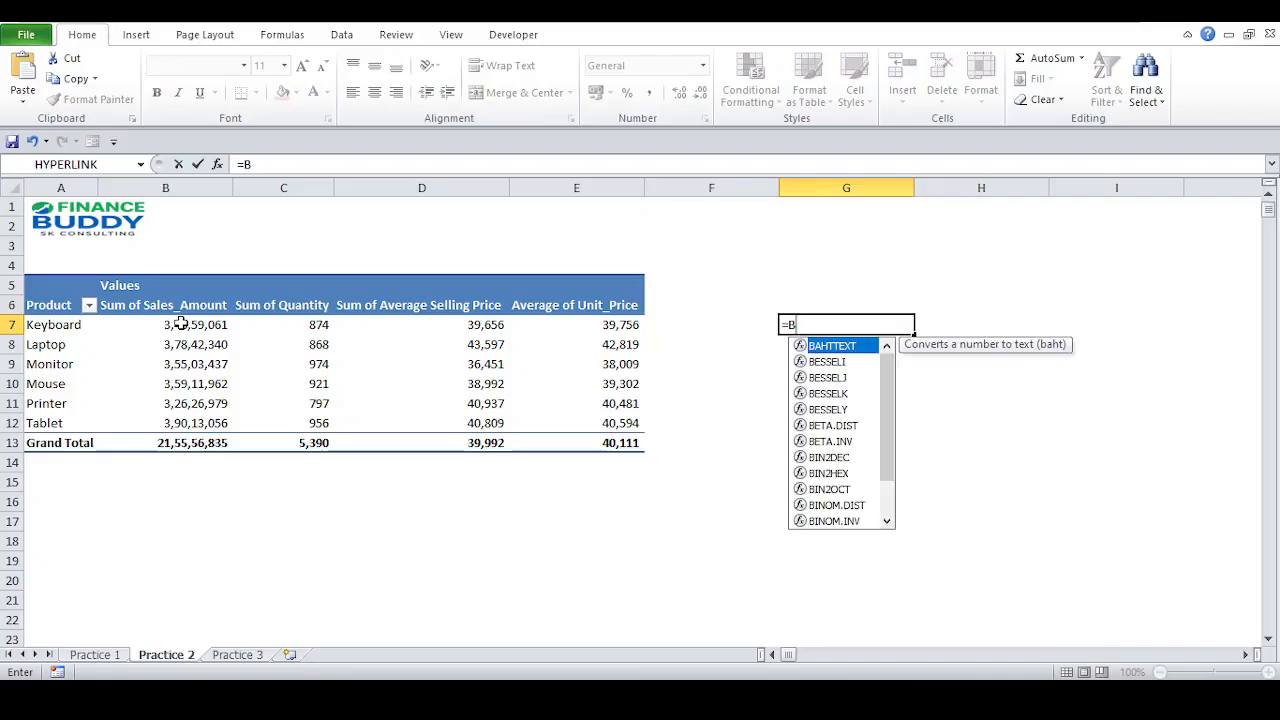
type("7/C7")
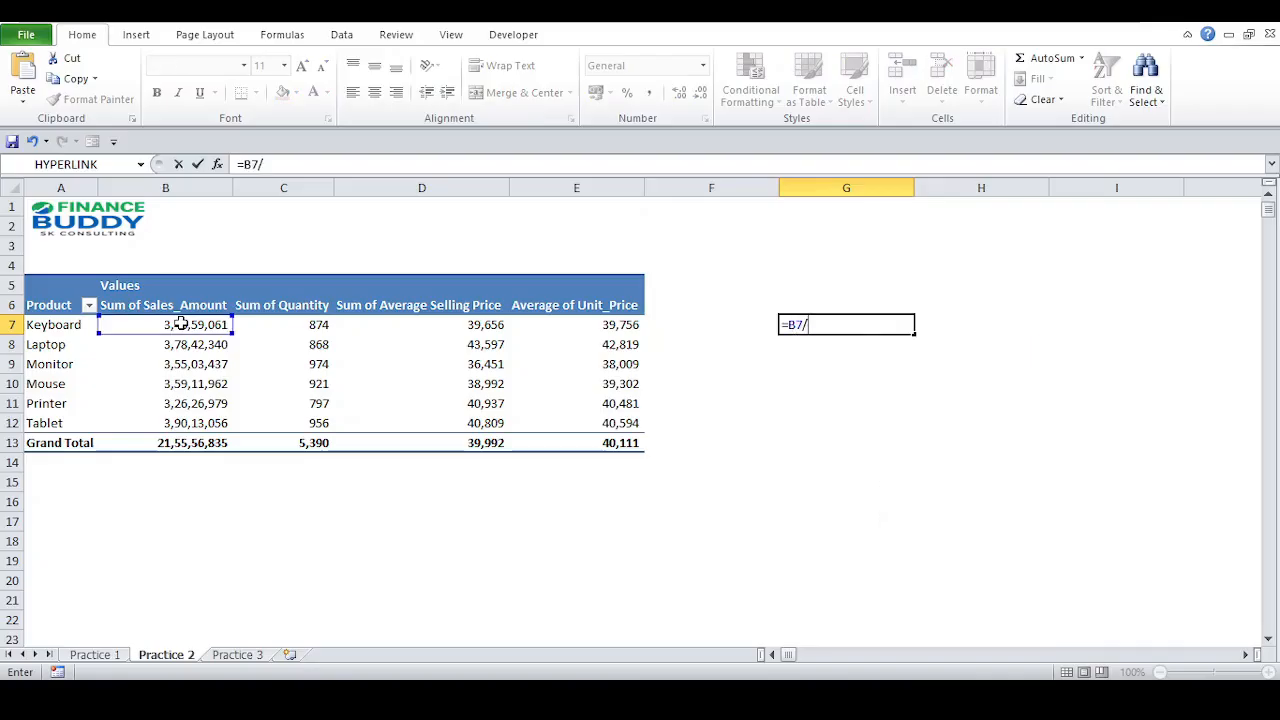
key("Return")
key("Up")
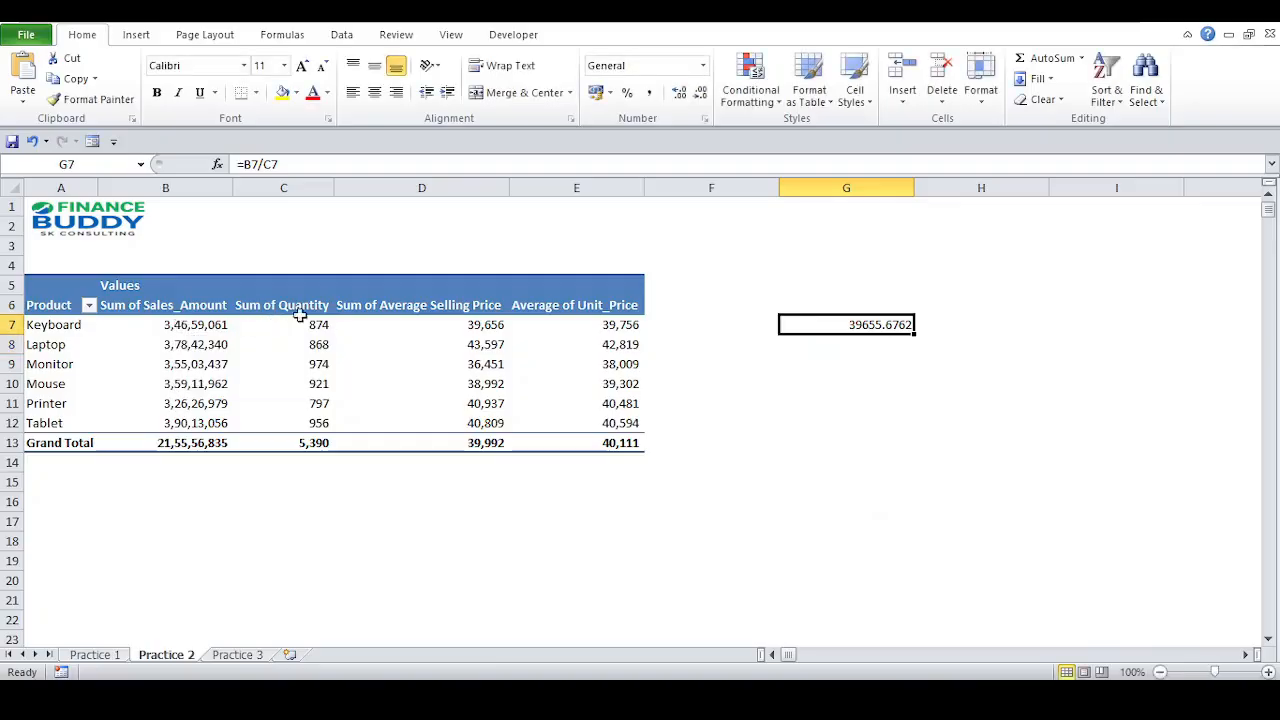
- Compare the G7 check calculation with Keyboard's average selling price in the pivot table and clear cell G7
left_click(465, 322)
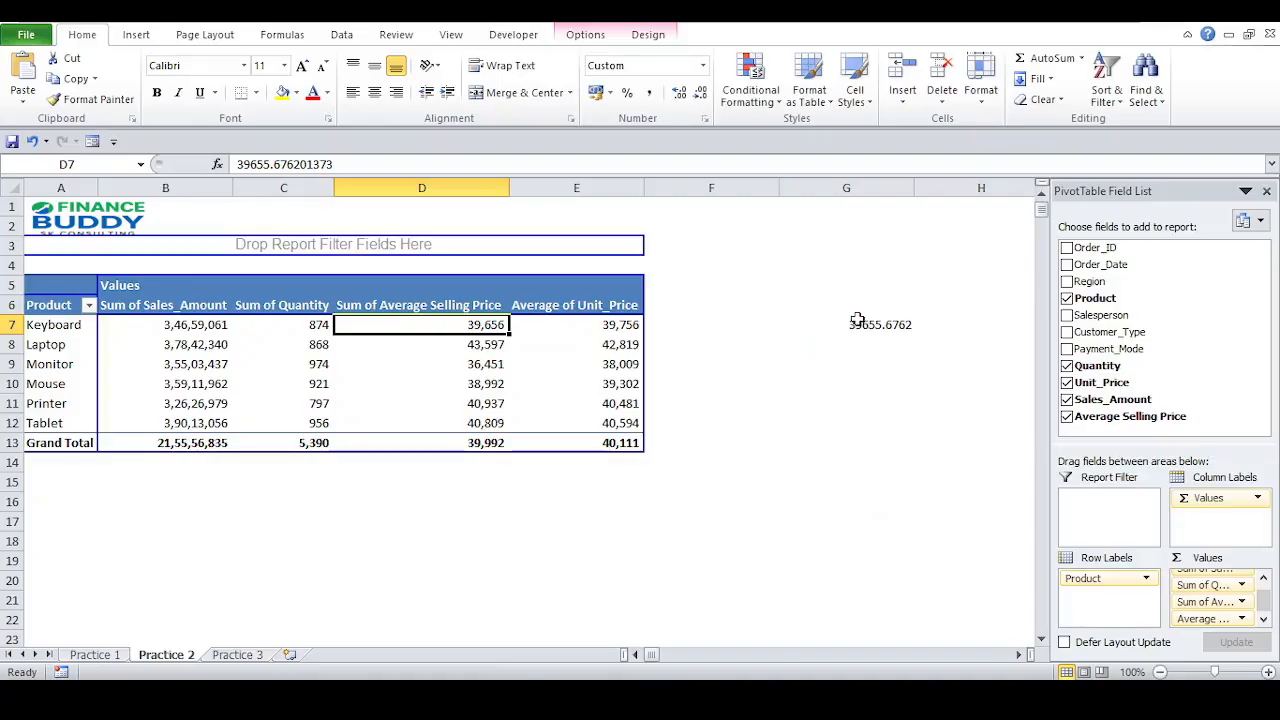
left_click(857, 320)
key("Delete")
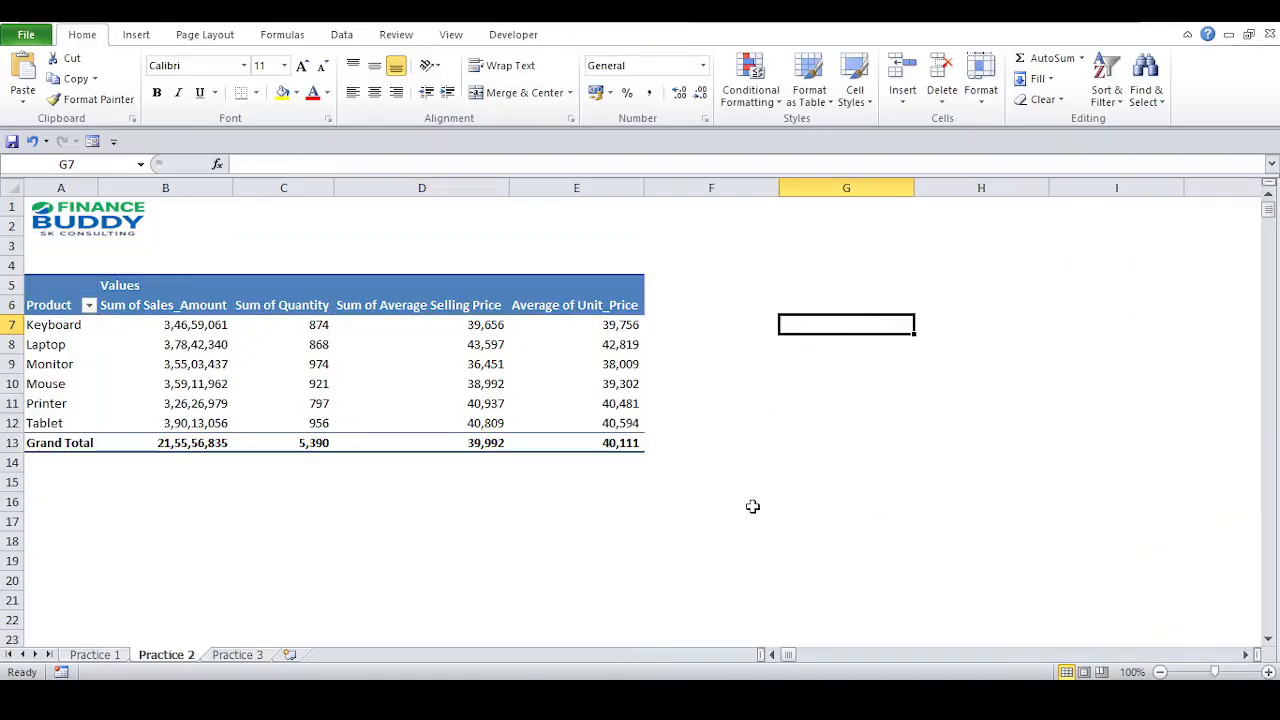
- Add the Region field to the pivot table's row labels, below Product
key("Left")
key("Left")
key("Left")
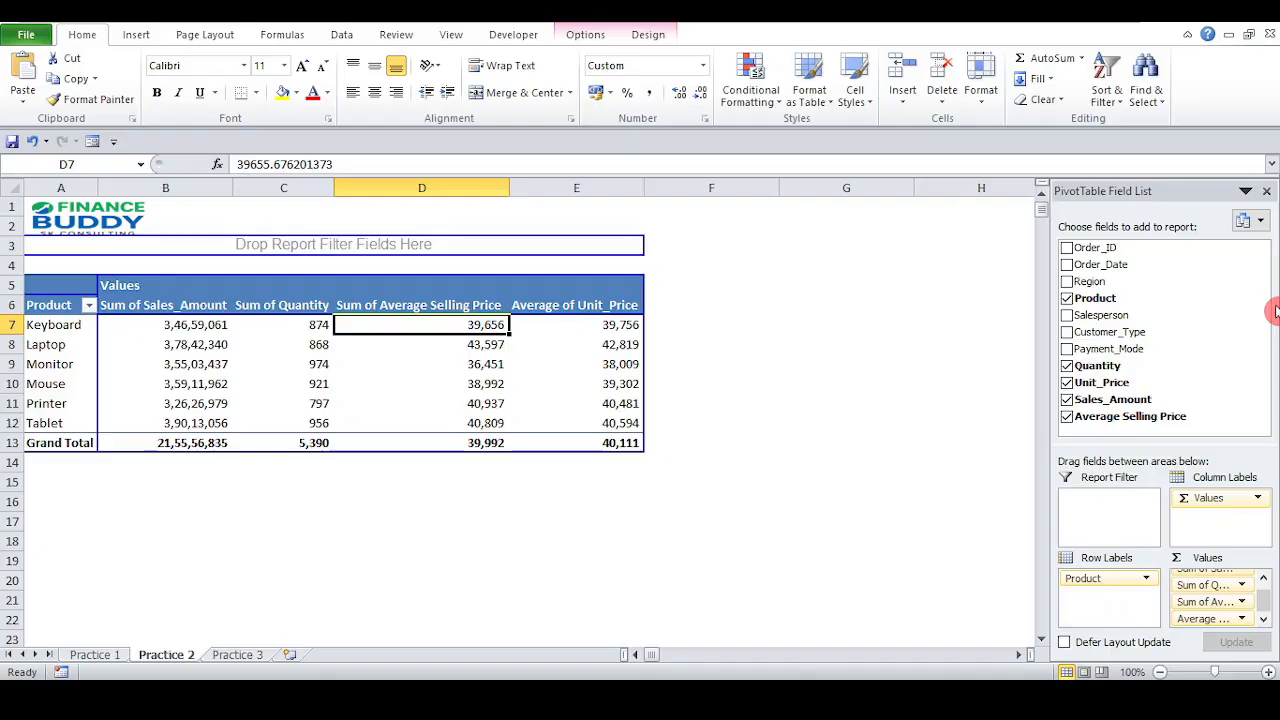
left_click_drag(1089, 281, 1088, 598)
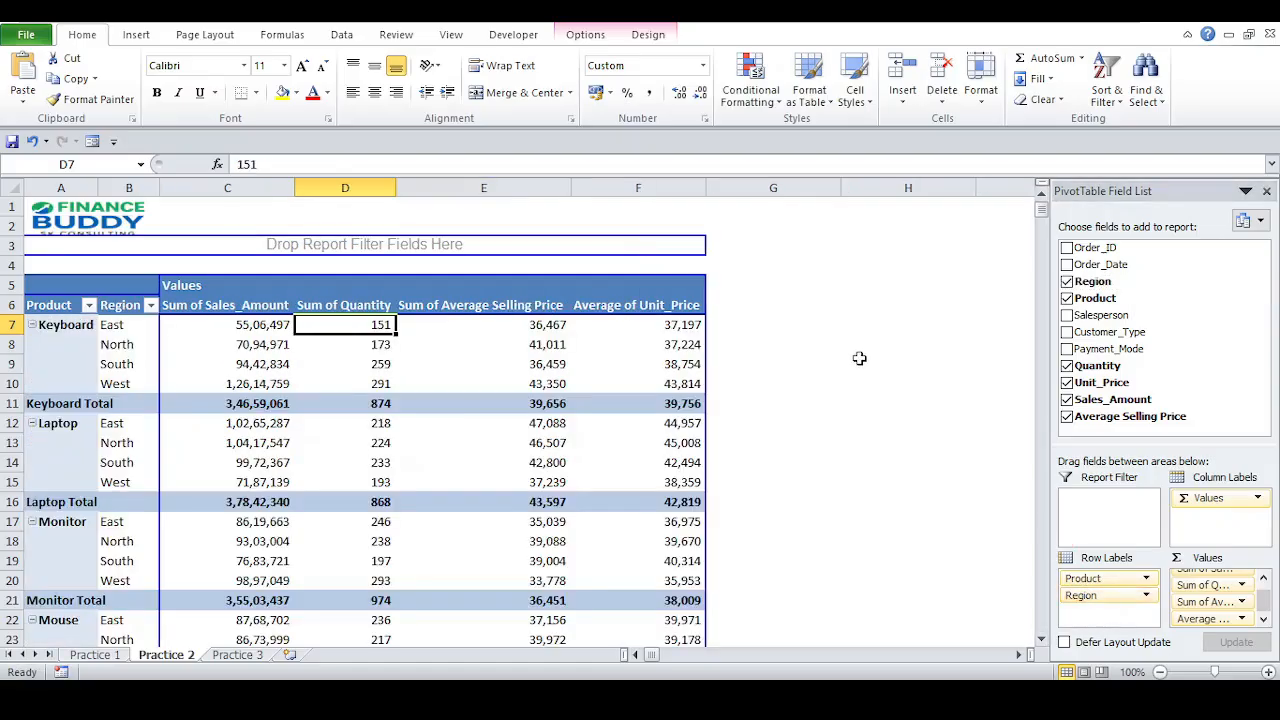
- Review the sales amount, quantity, average selling price and average unit price of Keyboard in the East region
key("Left")
key("Left")
key("Right")
key("Right")
key("Right")
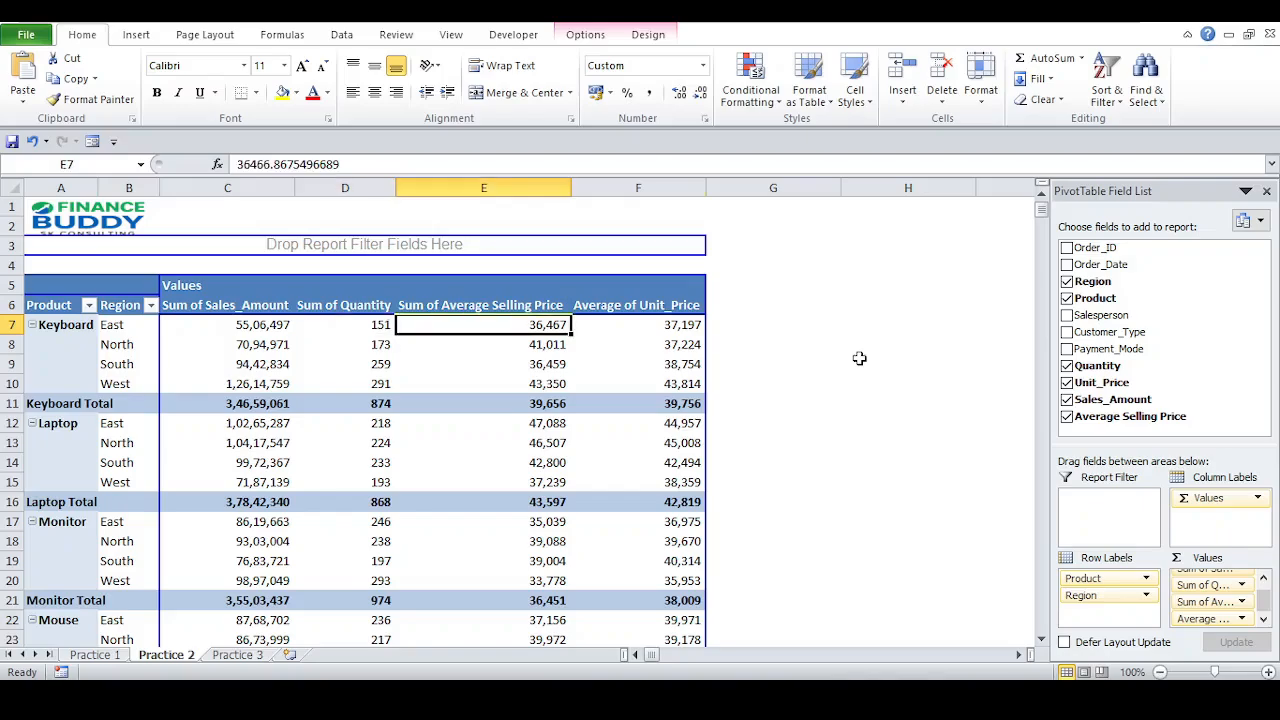
key("Right")
key("Left")
- Compare average selling price with average unit price for Keyboard across the East, North and South regions
key("Up")
key("Down")
key("Down")
key("Right")
key("Down")
key("Left")
key("Right")
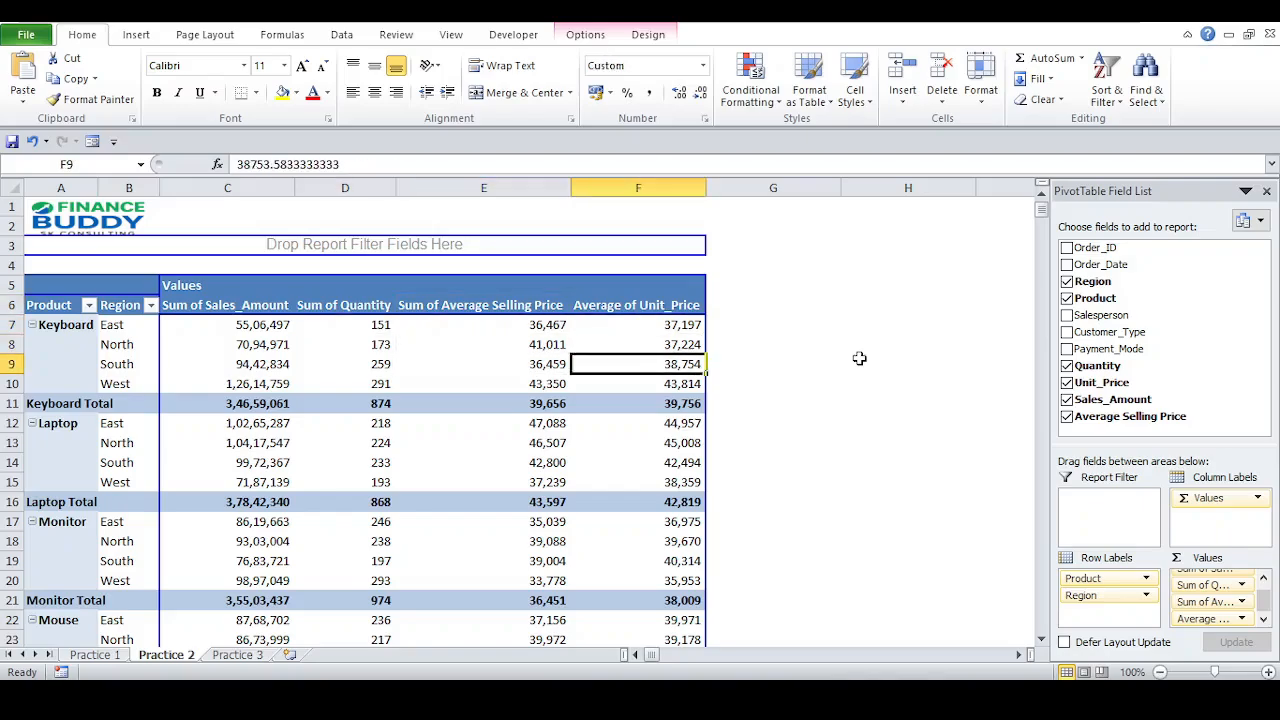
key("Left")
key("Up")
key("Up")
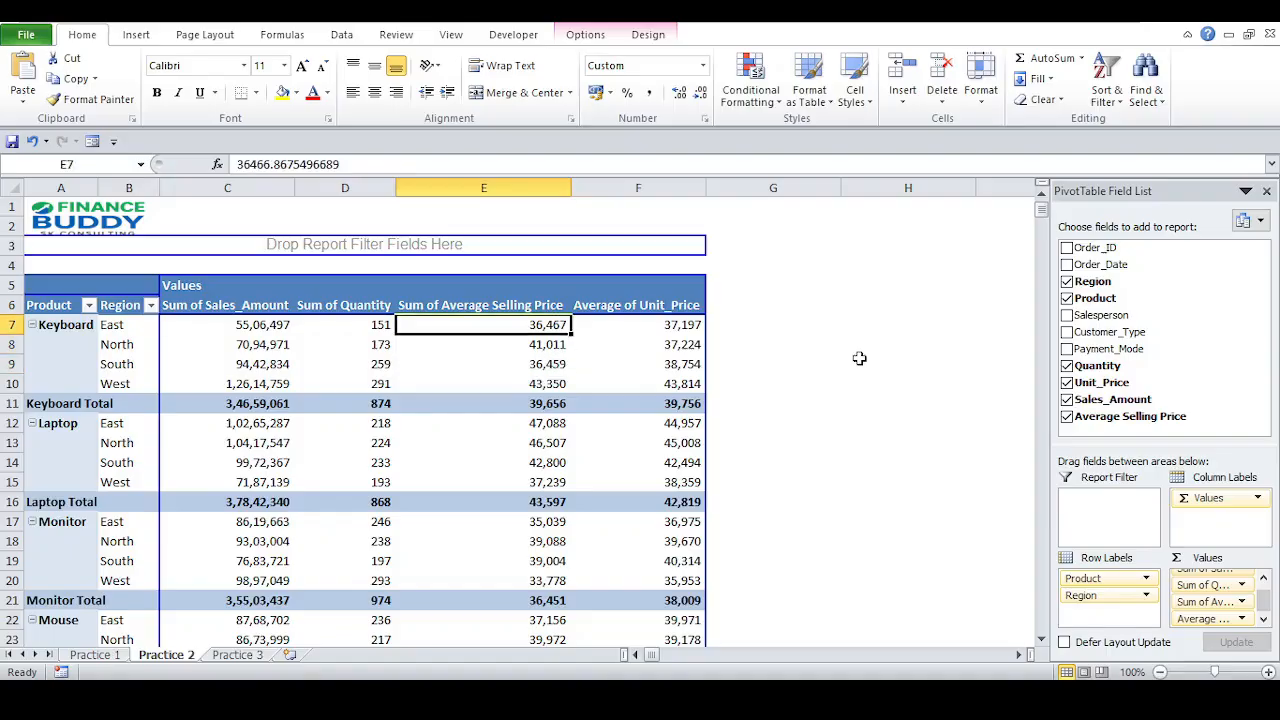
- Select Keyboard's average selling prices for all four regions, cells E7 to E10, to inspect them together
key("Left")
key("Right")
key("shift+Down")
key("shift+Down")
key("shift+Down")
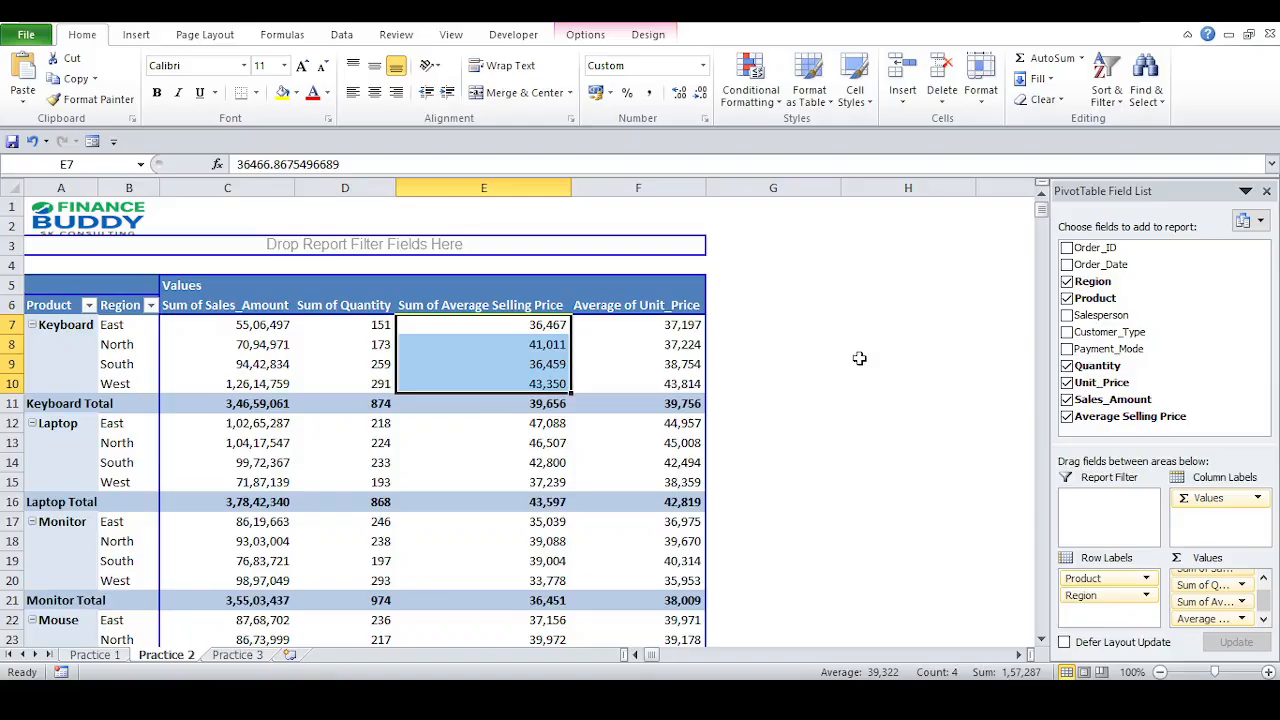
- Examine the East row of Keyboard, comparing its average selling price with its average unit price
key("Left")
key("Left")
key("Left")
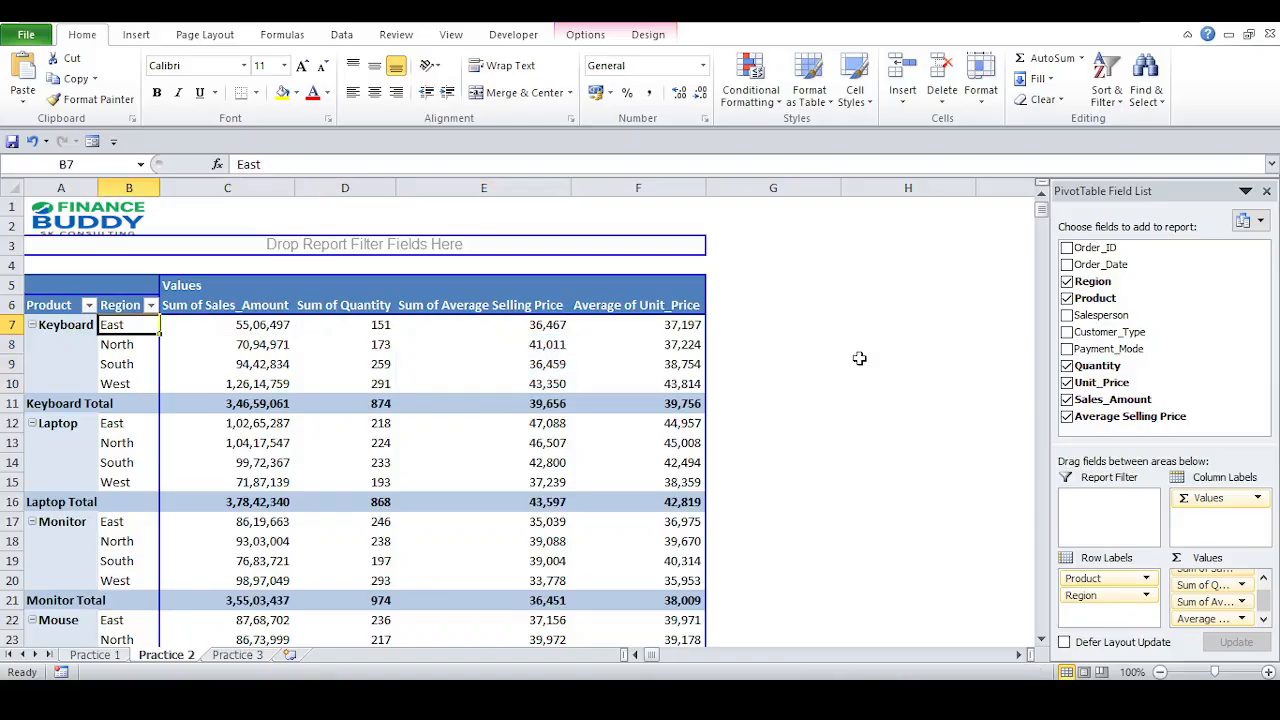
key("Right")
key("Right")
key("Right")
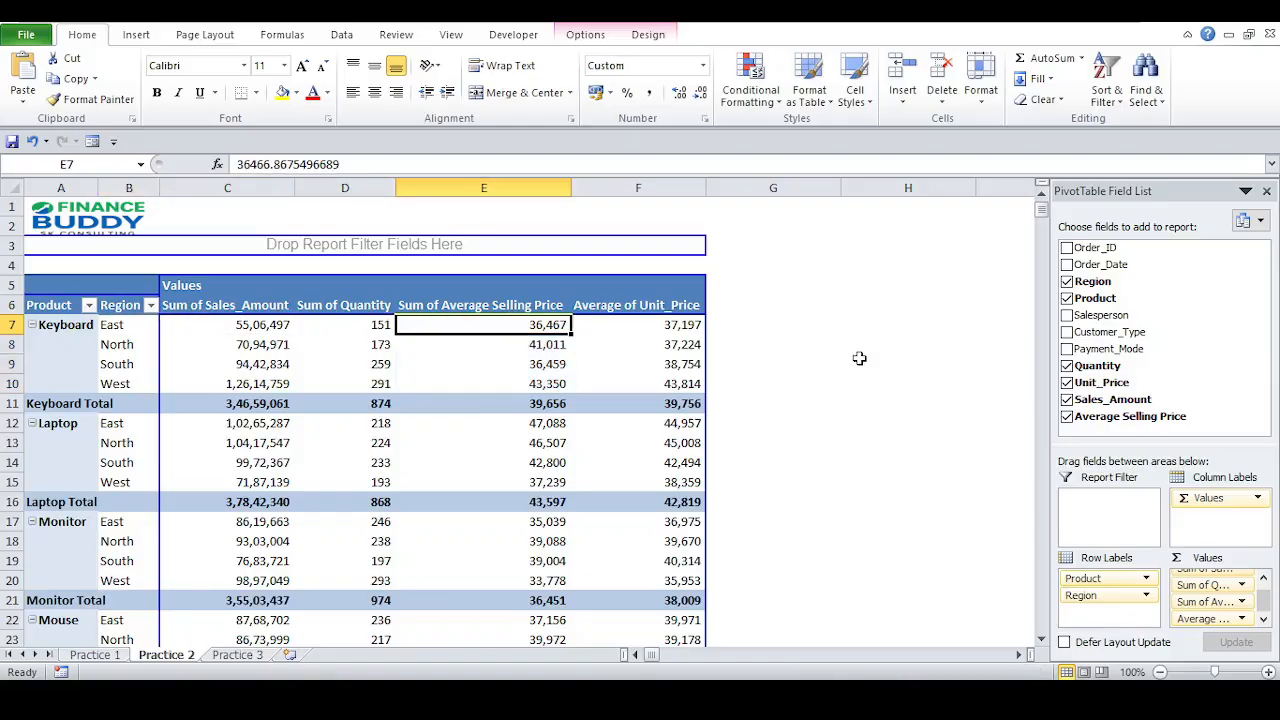
key("Right")
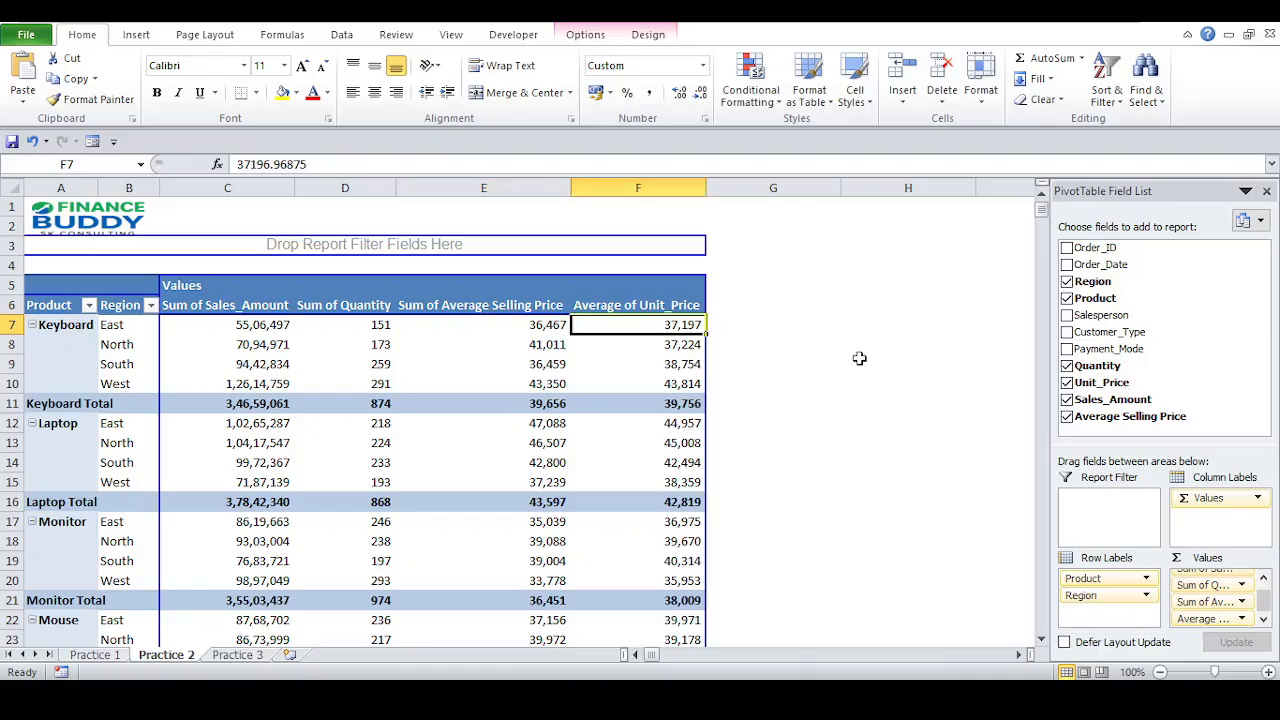
key("Left")
key("Right")
key("Left")
key("Up")
key("Down")
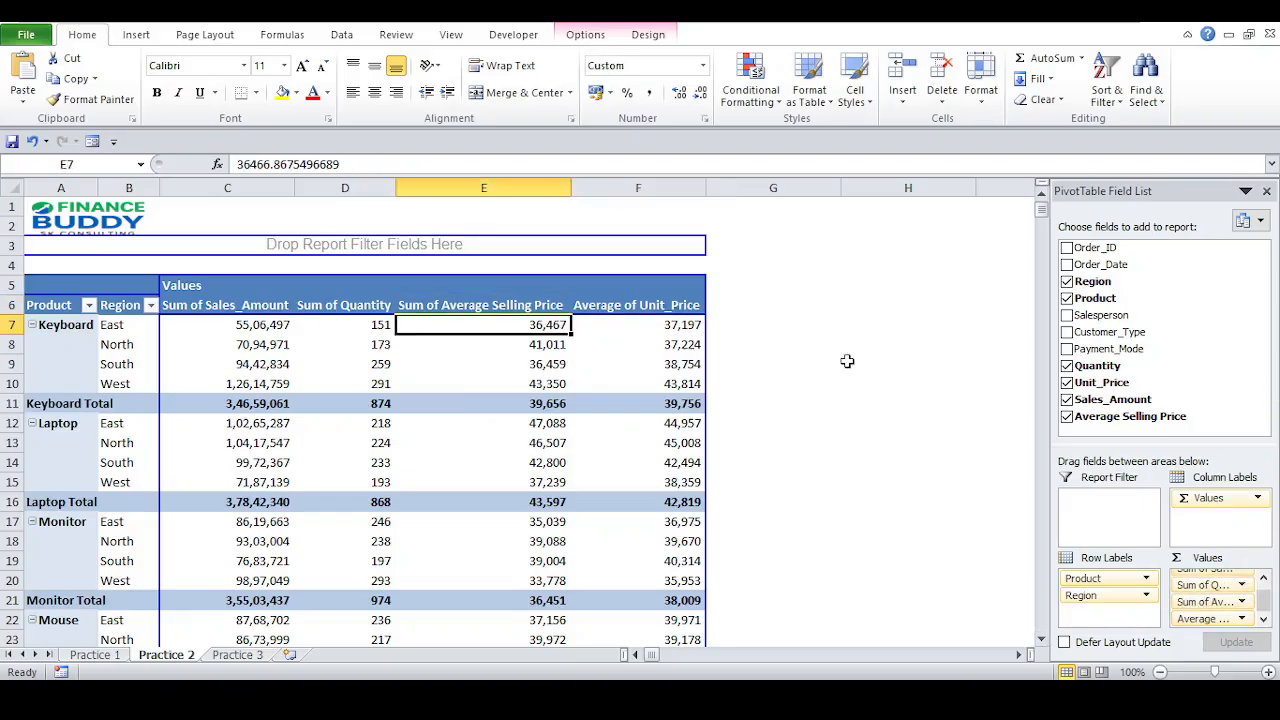
- Examine the North row of Keyboard, comparing its average selling price with its average unit price
key("Down")
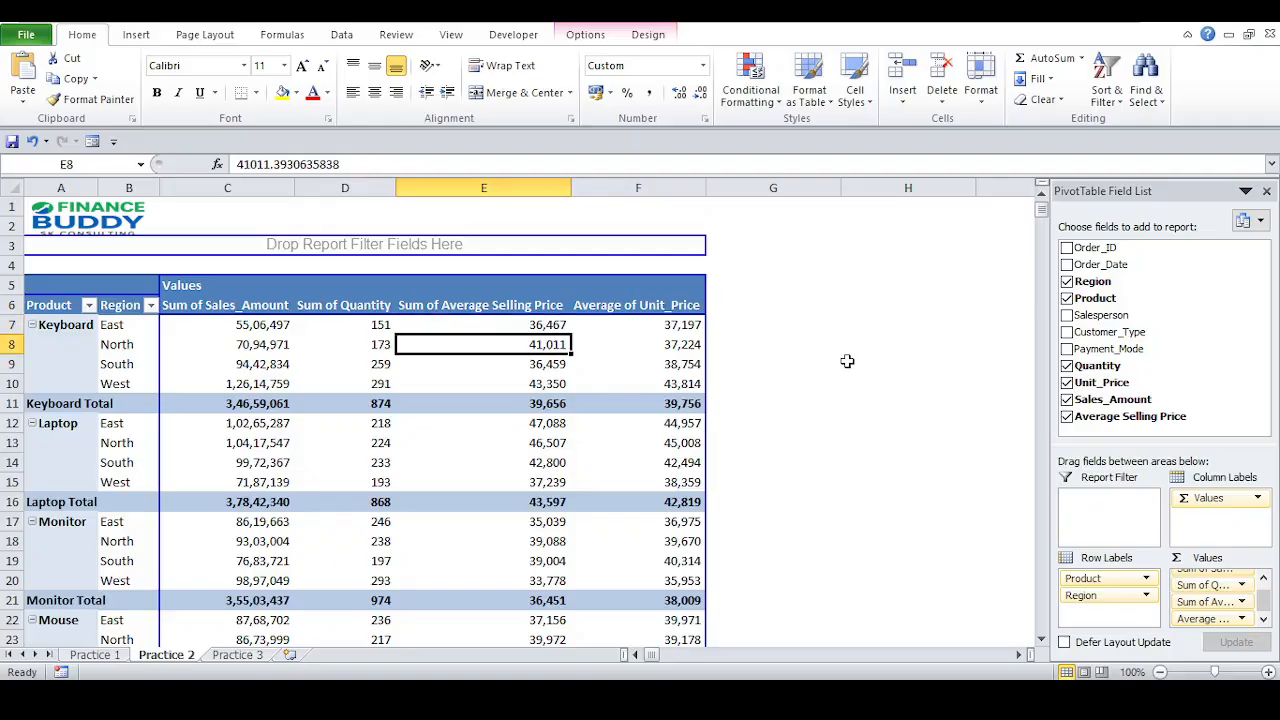
key("Left")
key("Left")
key("Left")
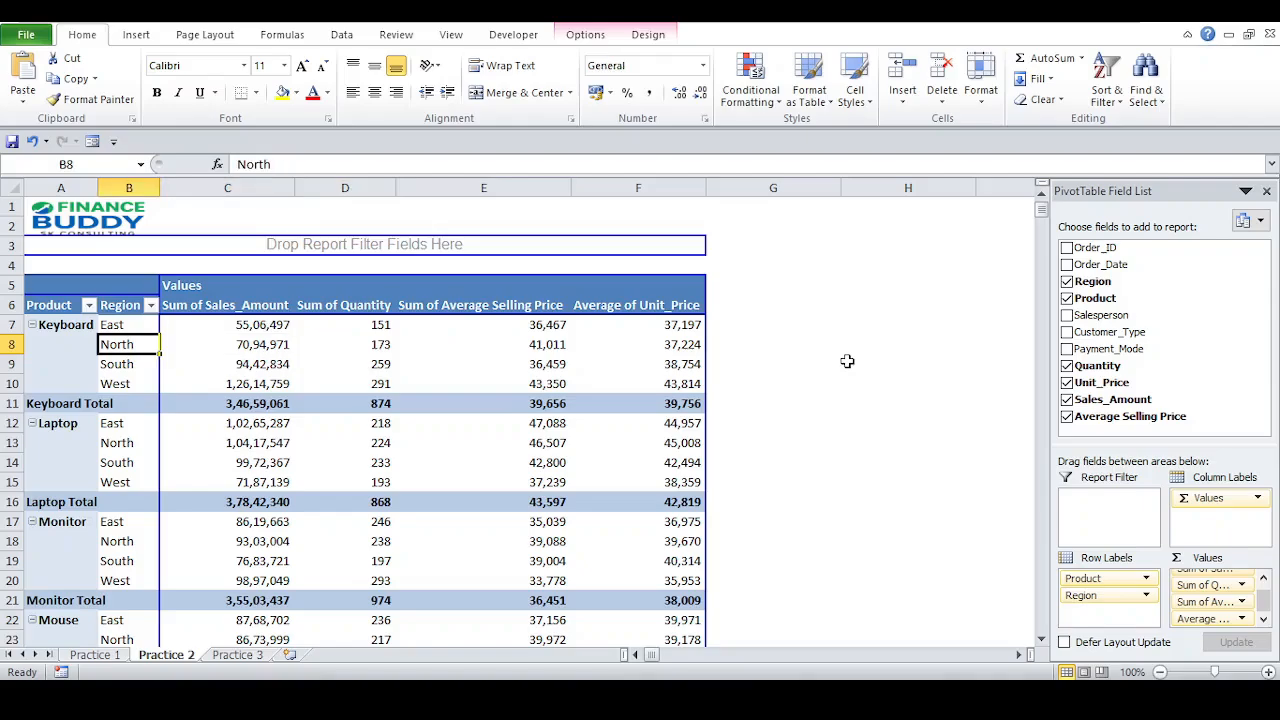
key("Right")
key("Right")
key("Right")
key("Right")
key("Left")
key("Left")
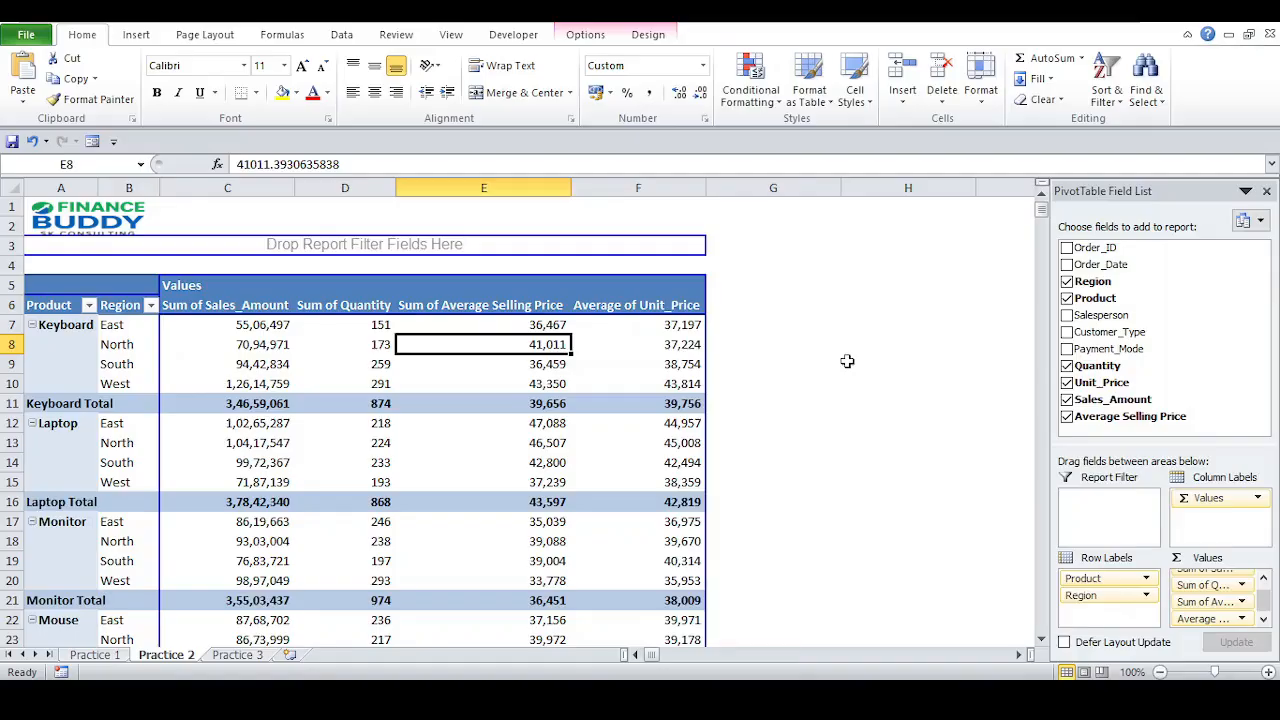
- Remove Region from the pivot table's row labels and Average of Unit_Price from its values
left_click(1105, 596)
left_click(1113, 560)
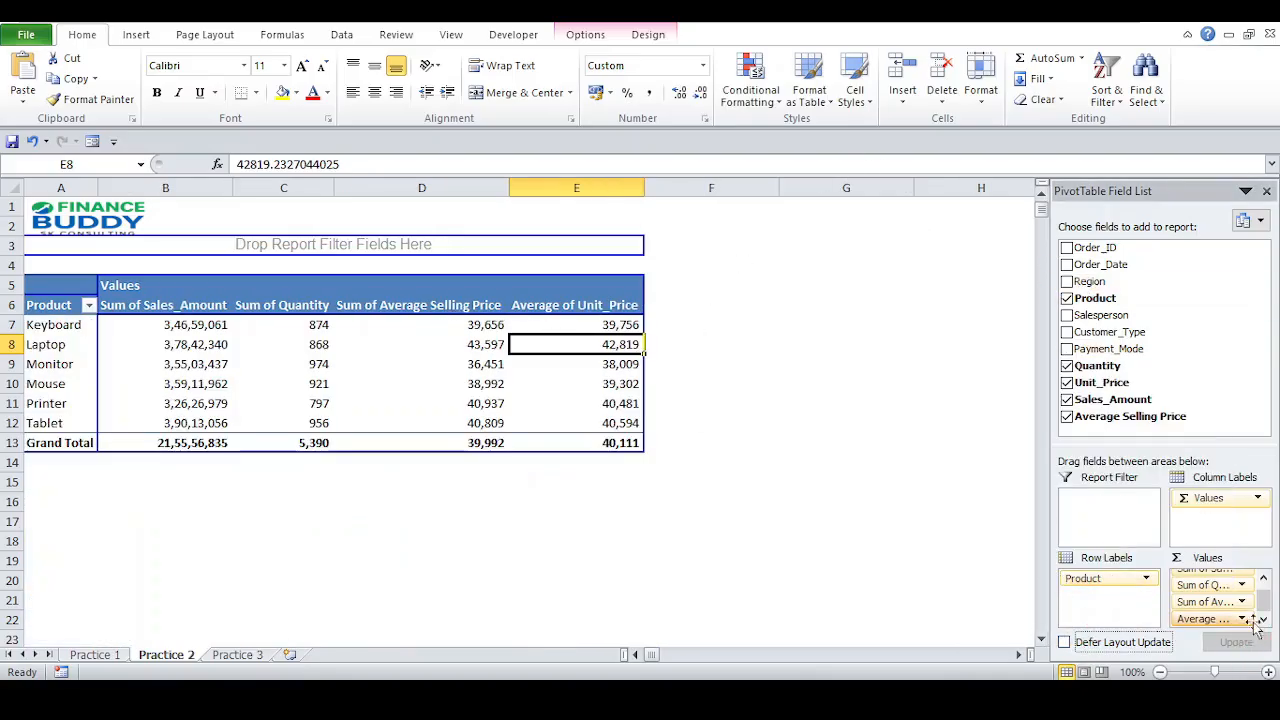
left_click(1210, 619)
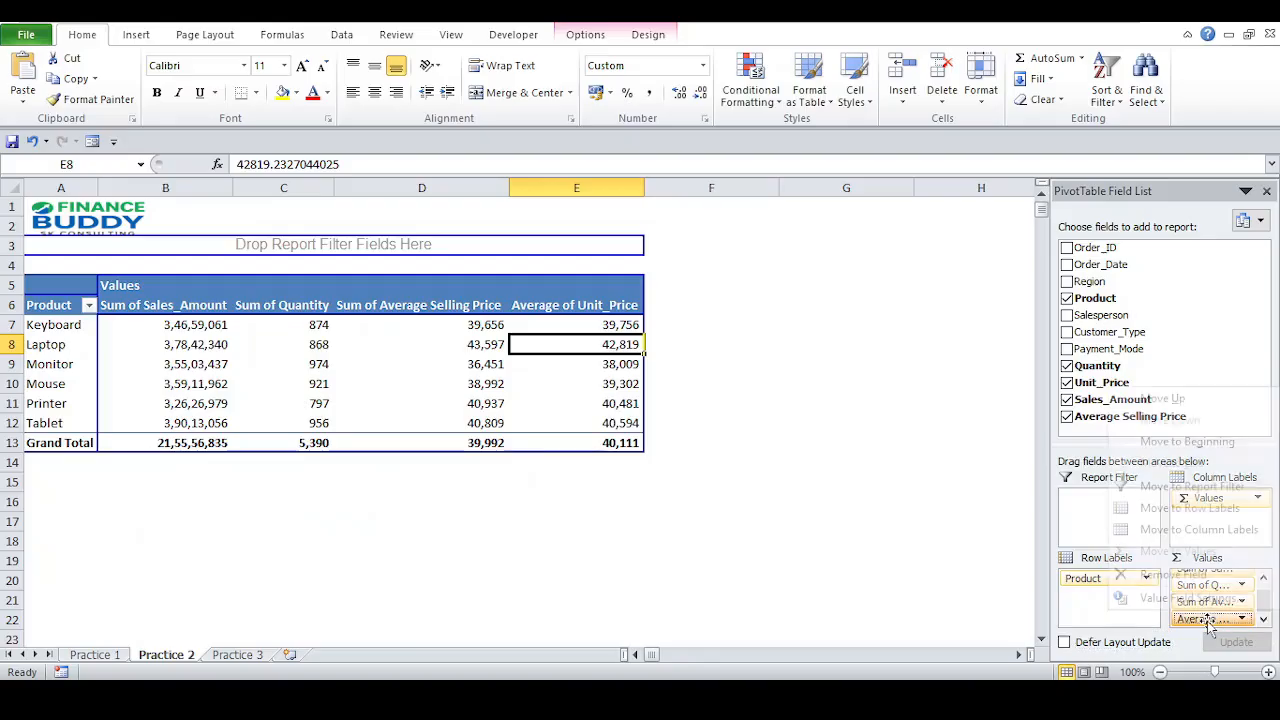
left_click(1182, 574)
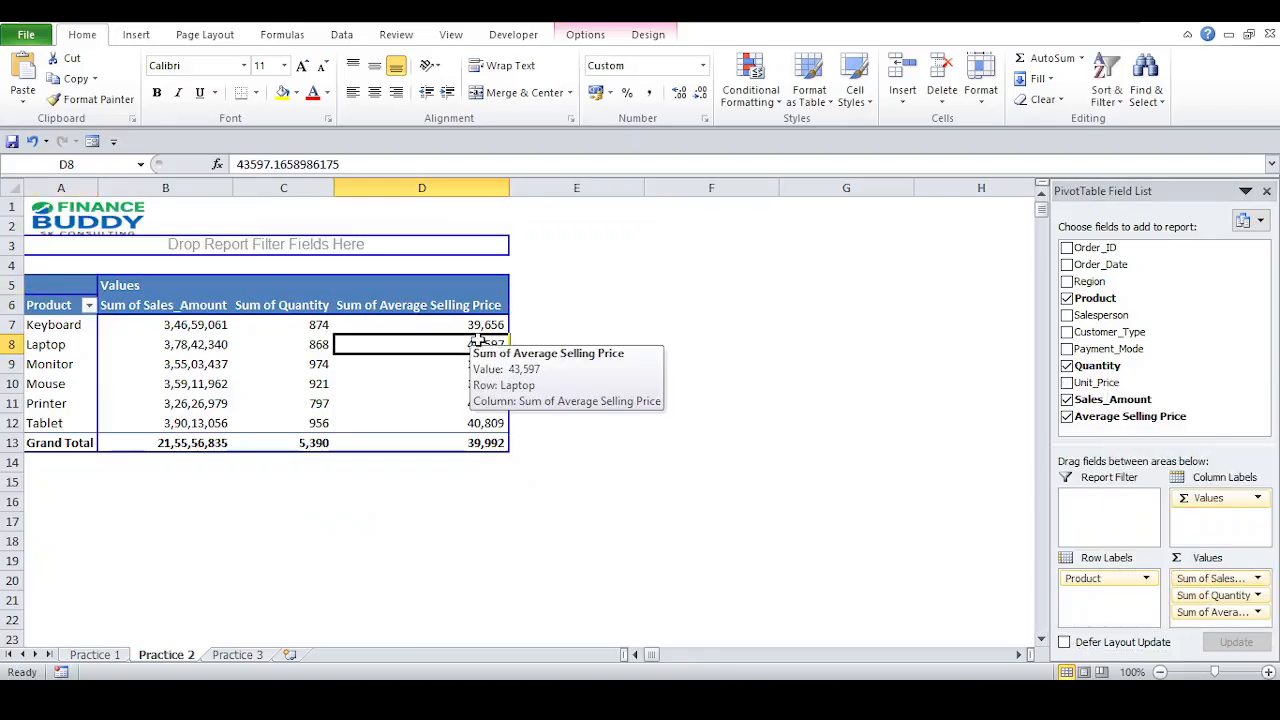
- Delete the Average Selling Price calculated field from the pivot table
left_click(430, 304)
left_click(449, 340)
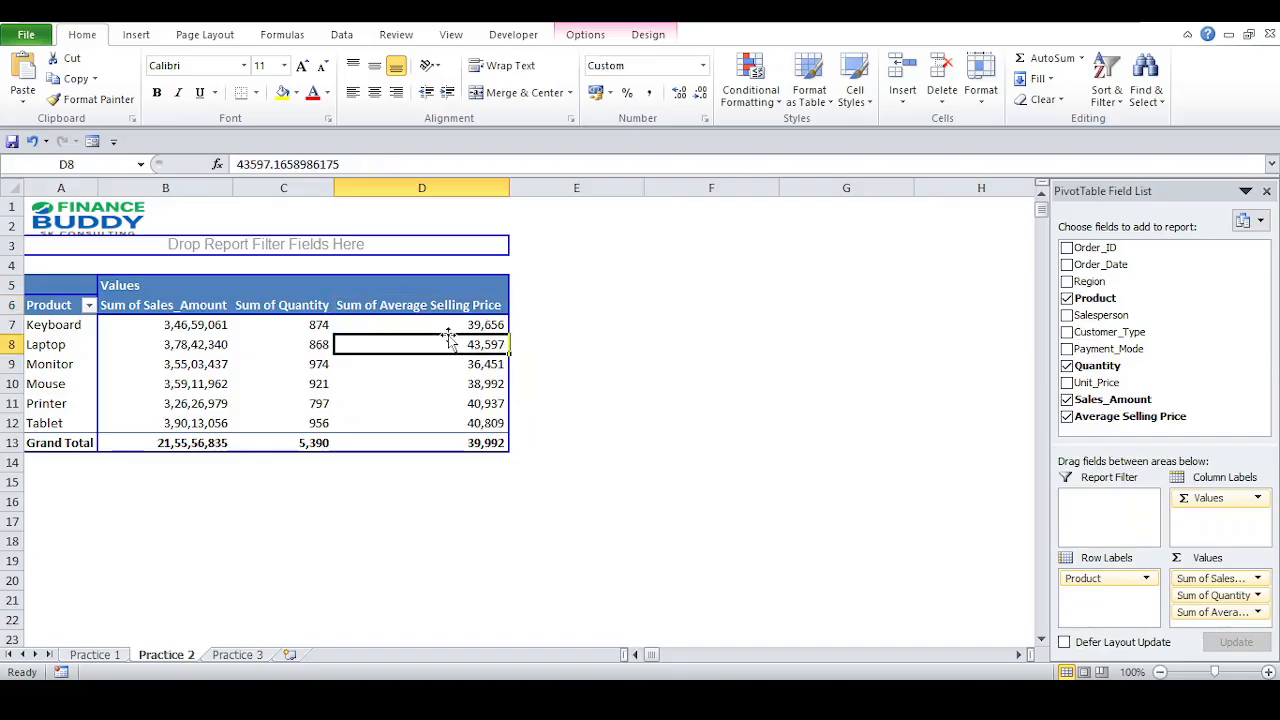
left_click(606, 33)
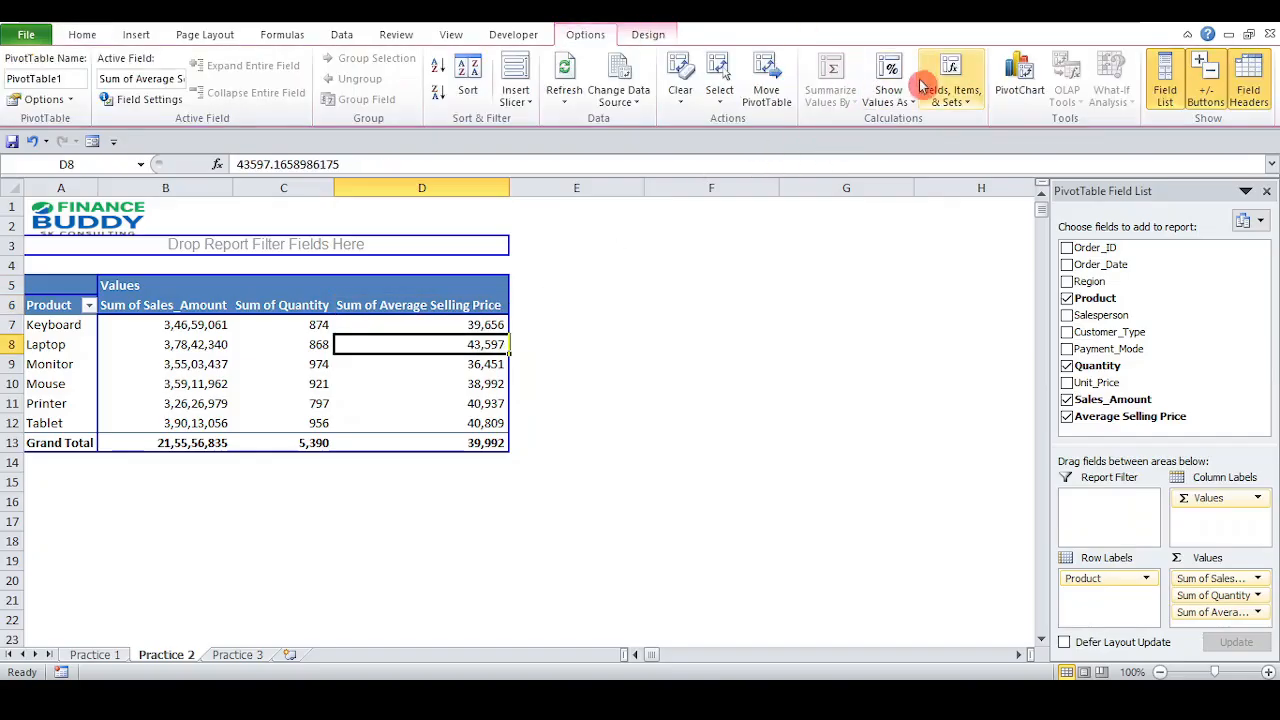
left_click(955, 95)
left_click(992, 121)
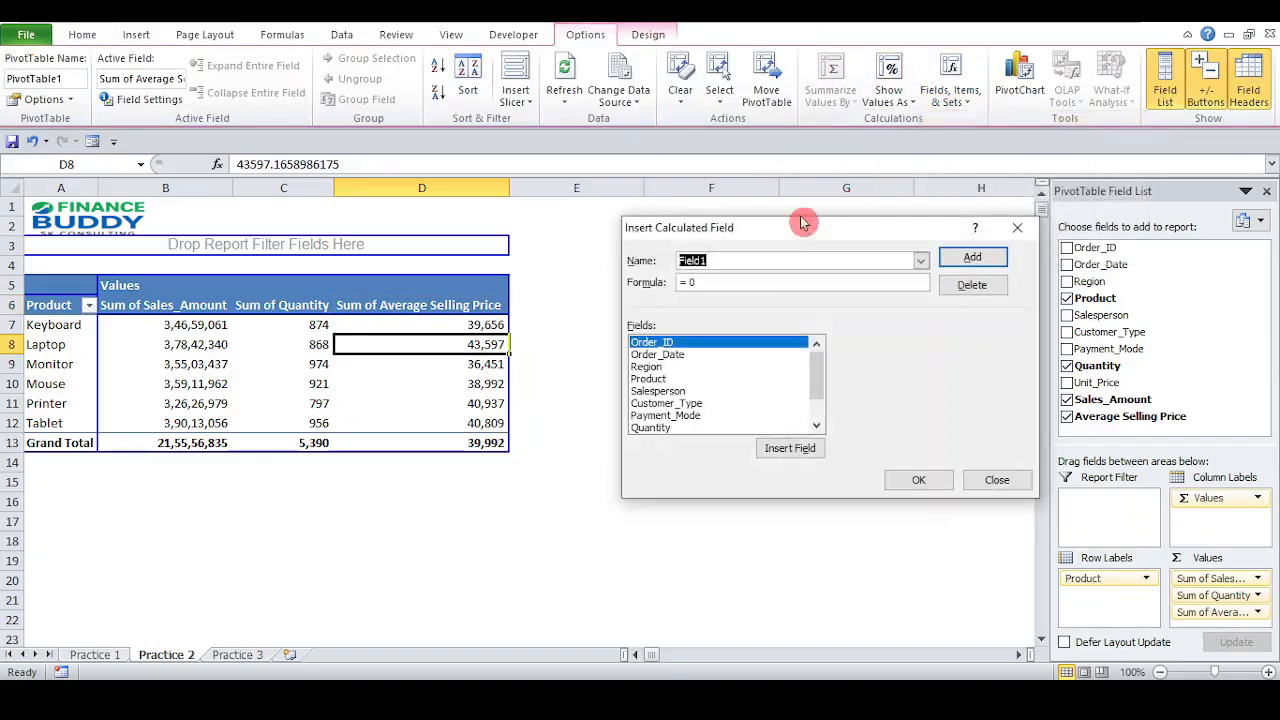
left_click(921, 261)
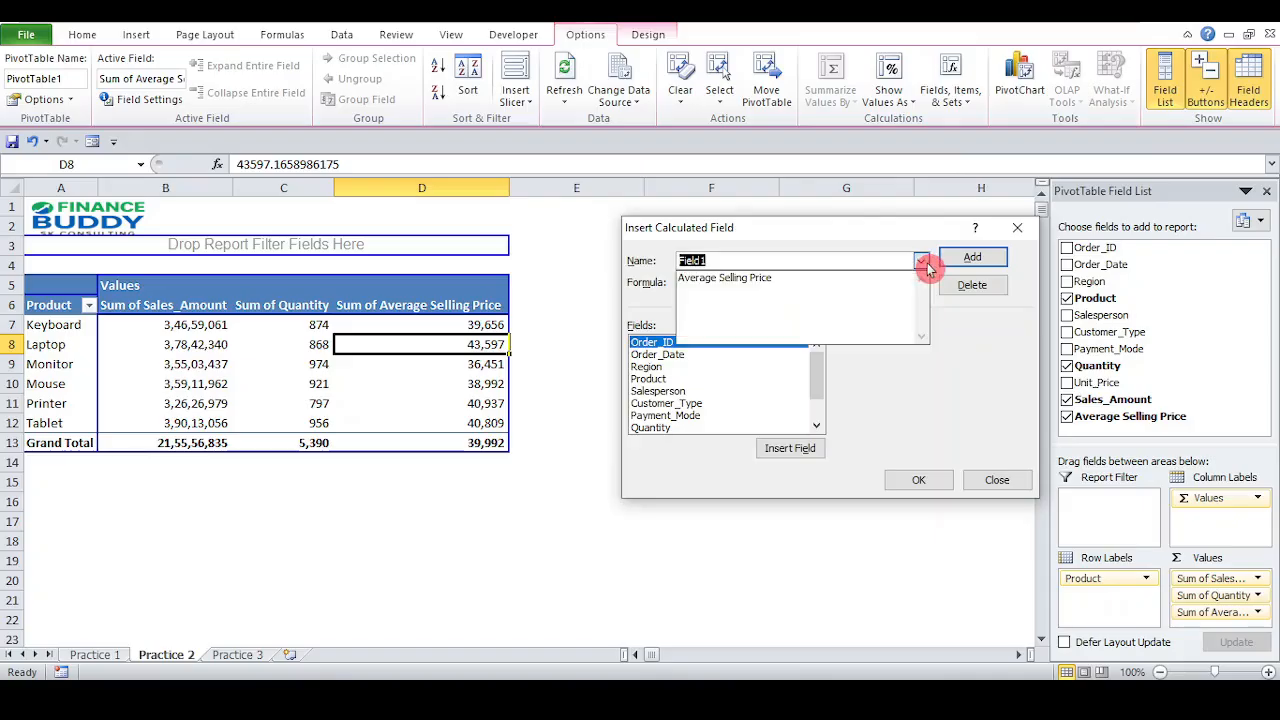
left_click(760, 277)
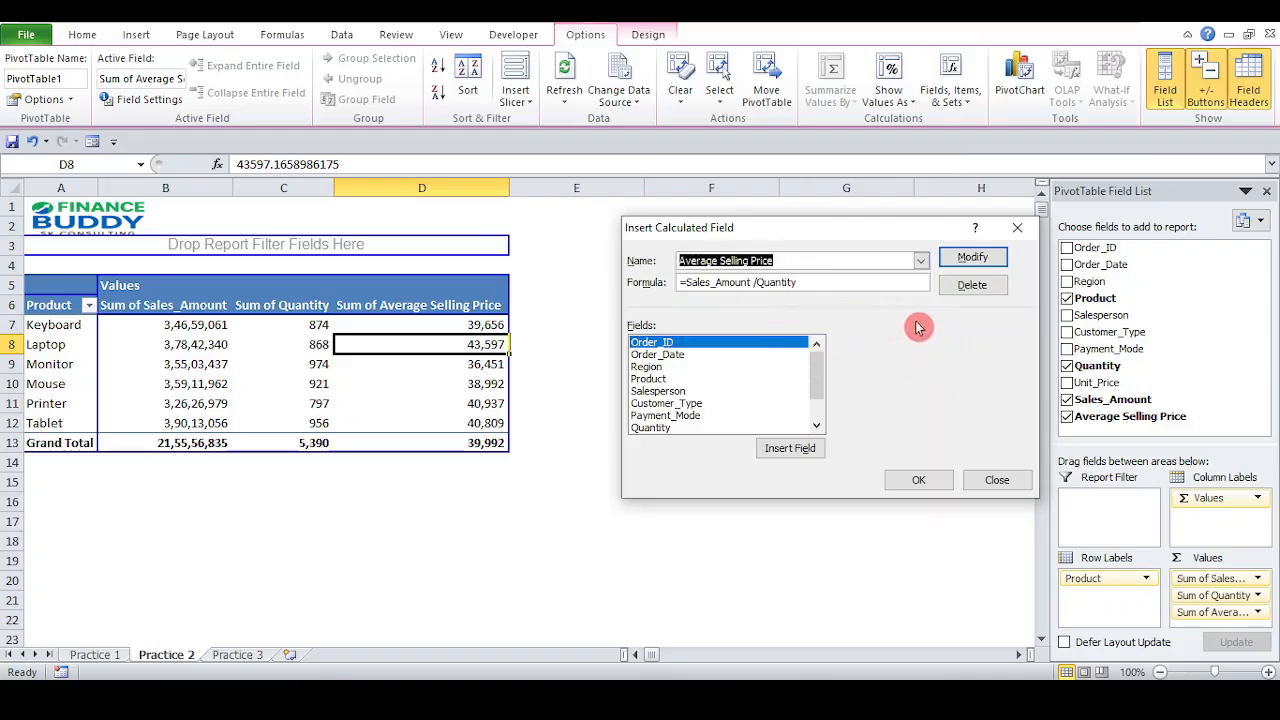
left_click(975, 287)
left_click(918, 480)
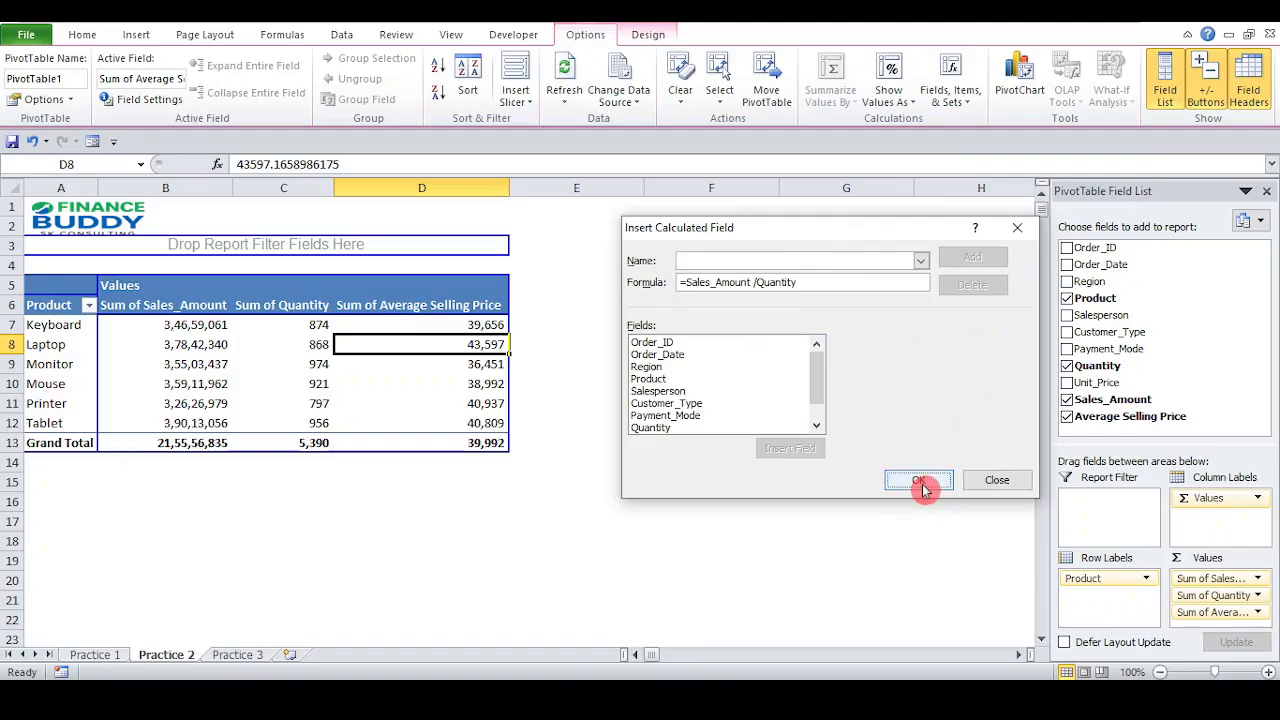
left_click(300, 345)
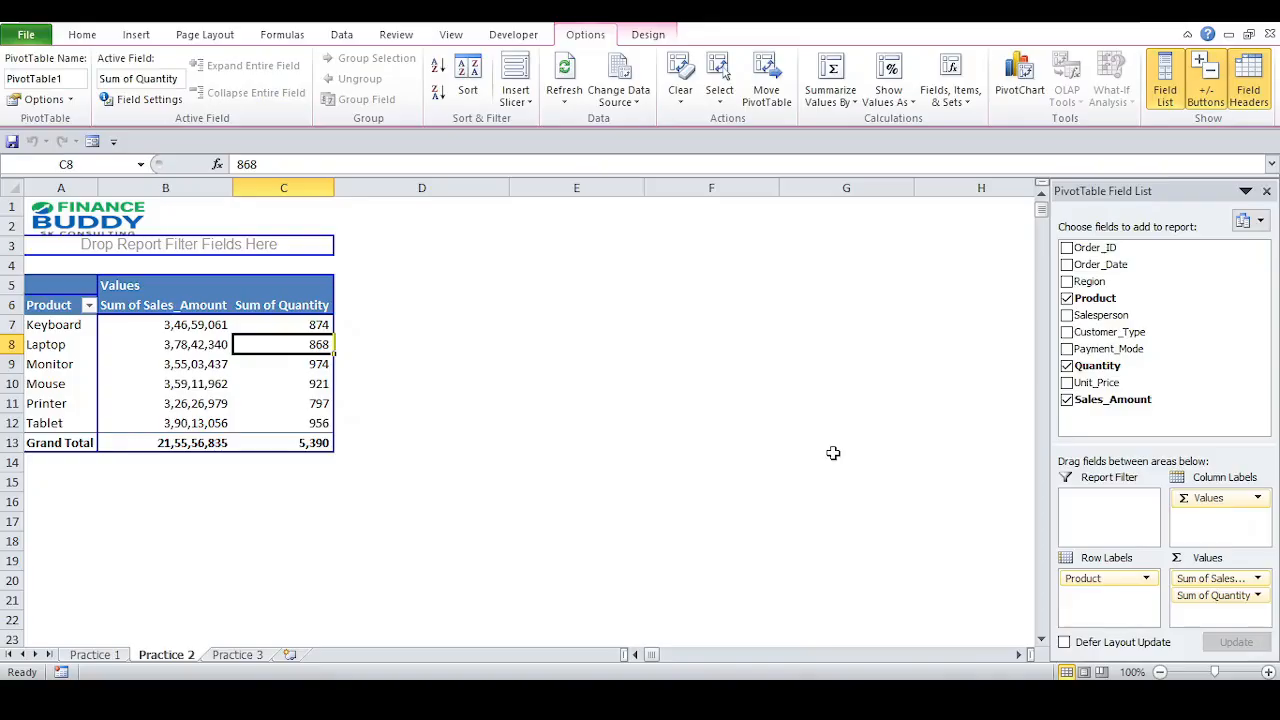
- Check whether Calculated Item is available with the Keyboard label selected compared with a value cell selected
left_click(56, 328)
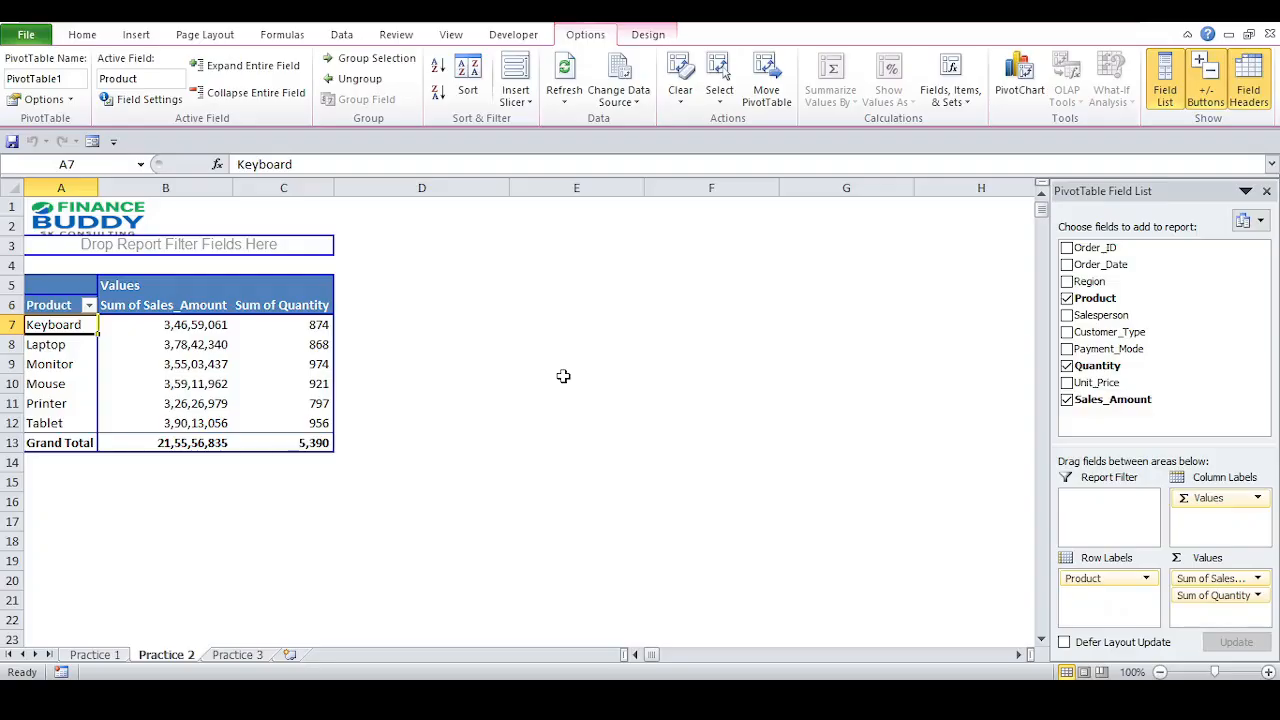
left_click(952, 104)
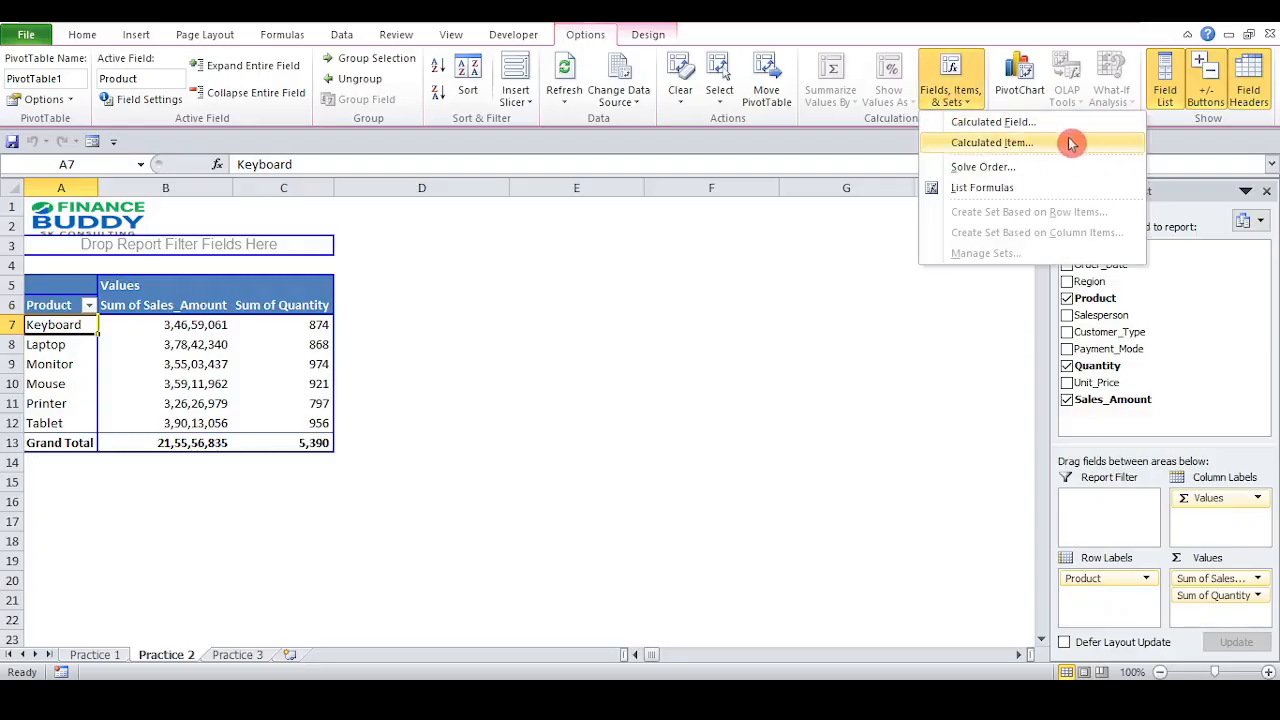
left_click(240, 338)
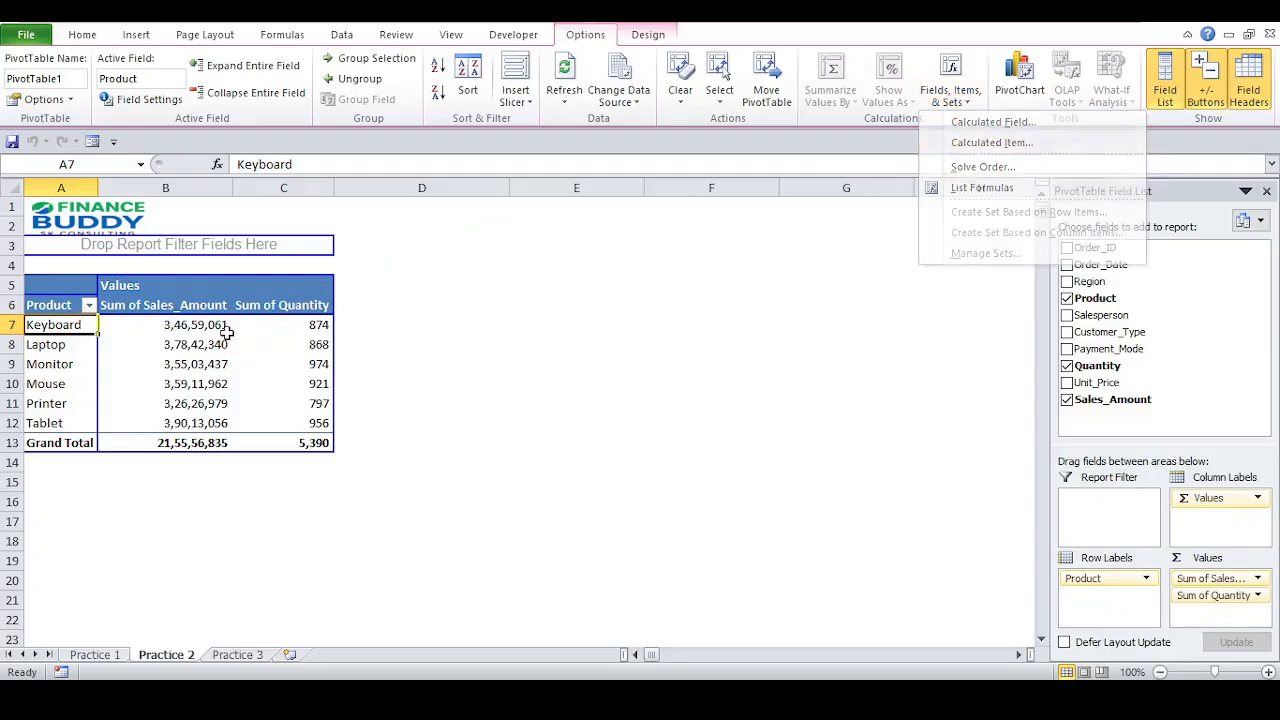
left_click(196, 327)
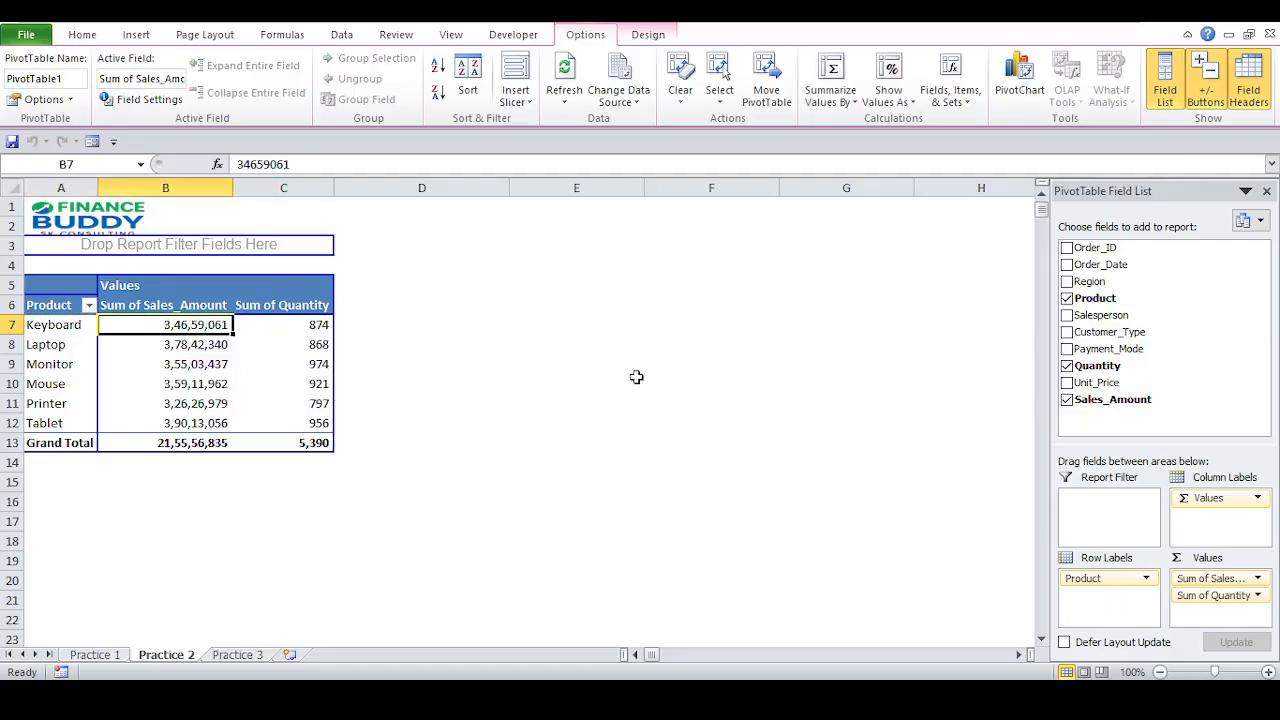
key("Down")
key("Down")
key("Right")
left_click(955, 97)
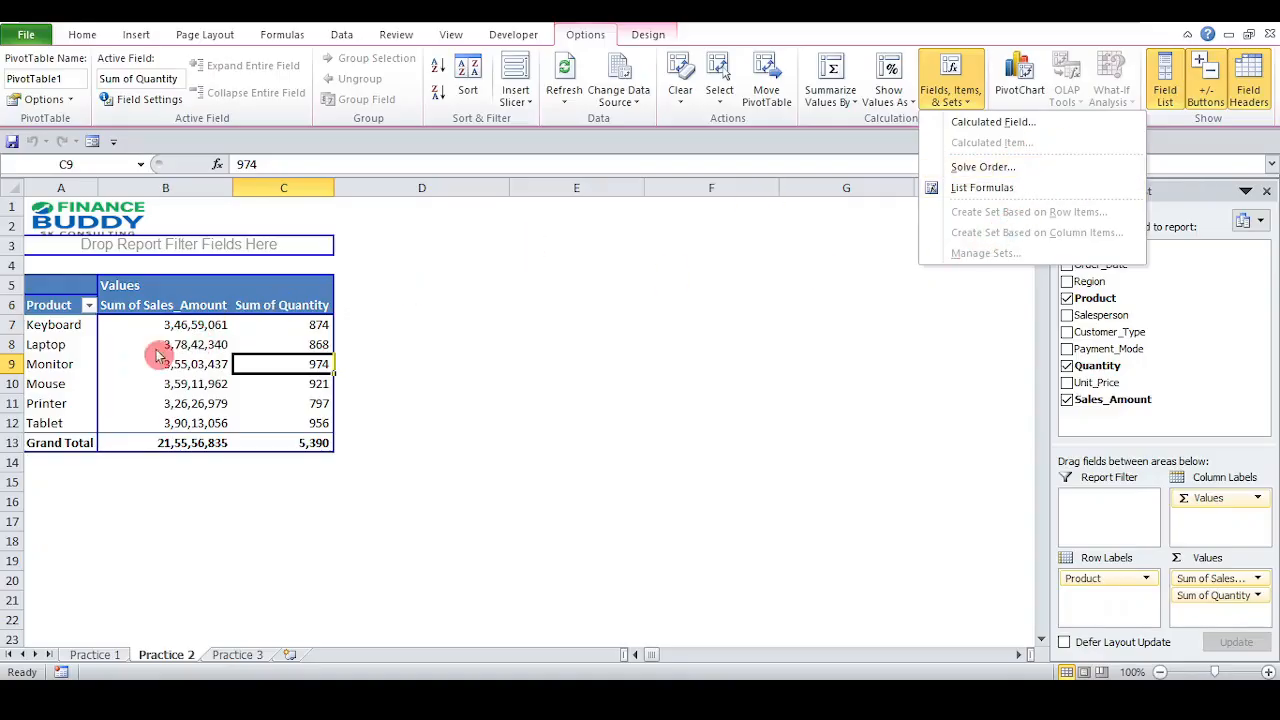
- Examine the Product items and the sales and quantity values in the Laptop and Monitor rows
left_click(53, 347)
left_click(81, 336)
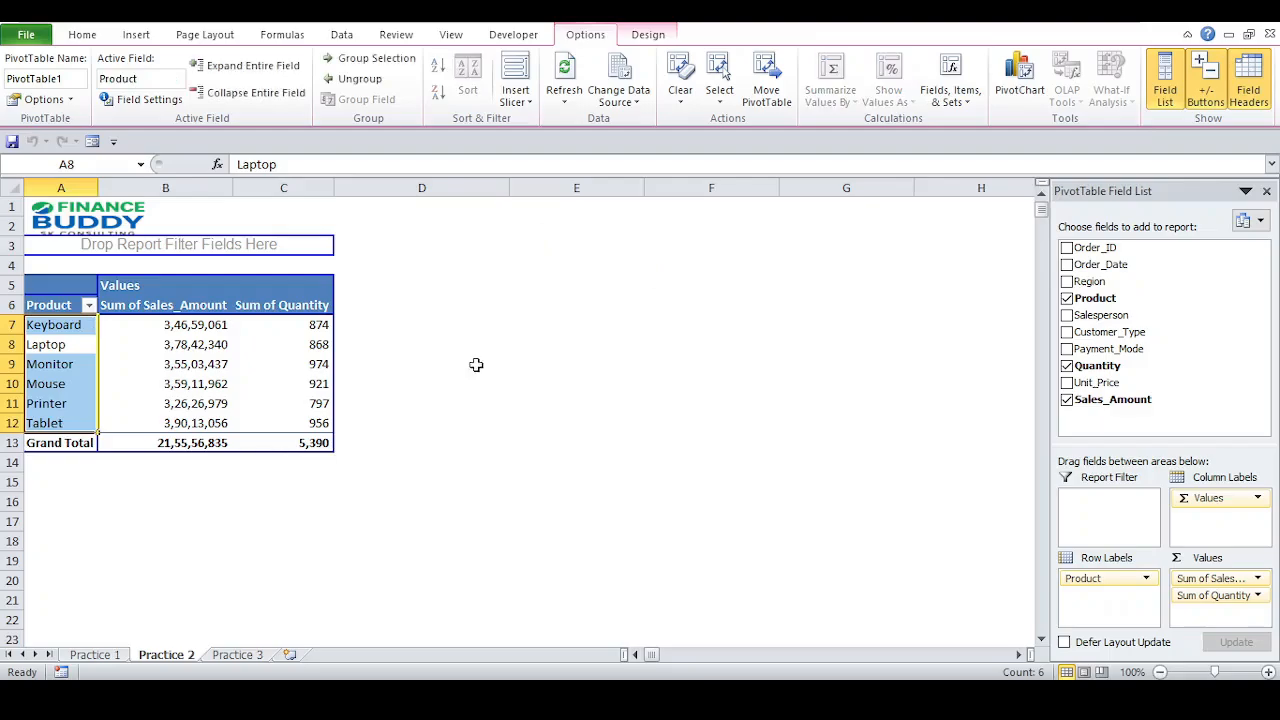
key("ctrl+shift+Right")
key("Right")
key("Left")
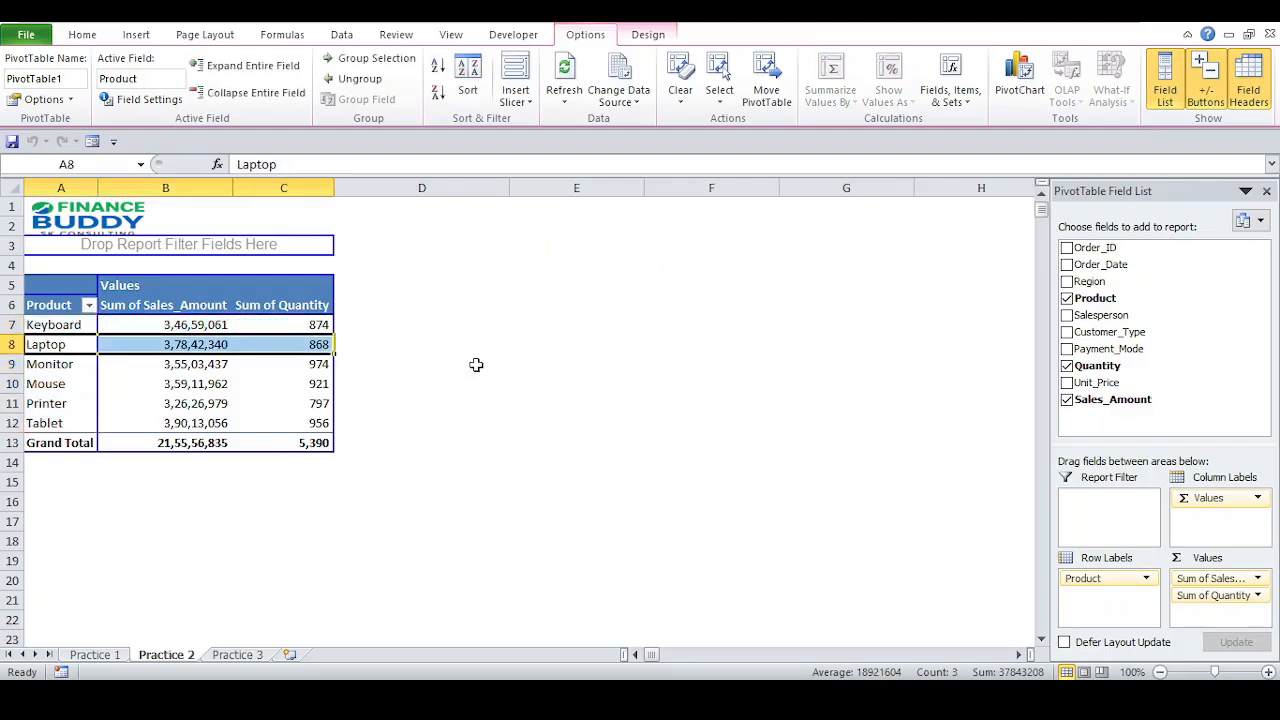
left_click(1127, 596)
left_click(40, 366)
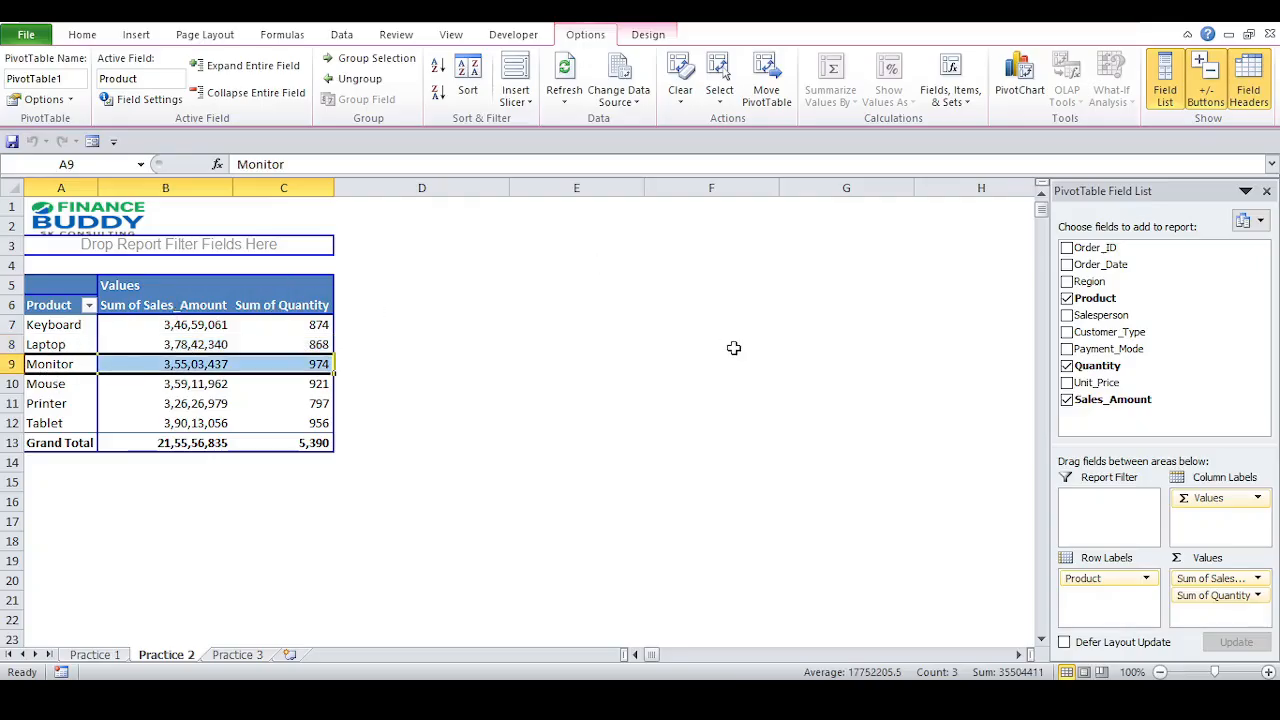
left_click(188, 344)
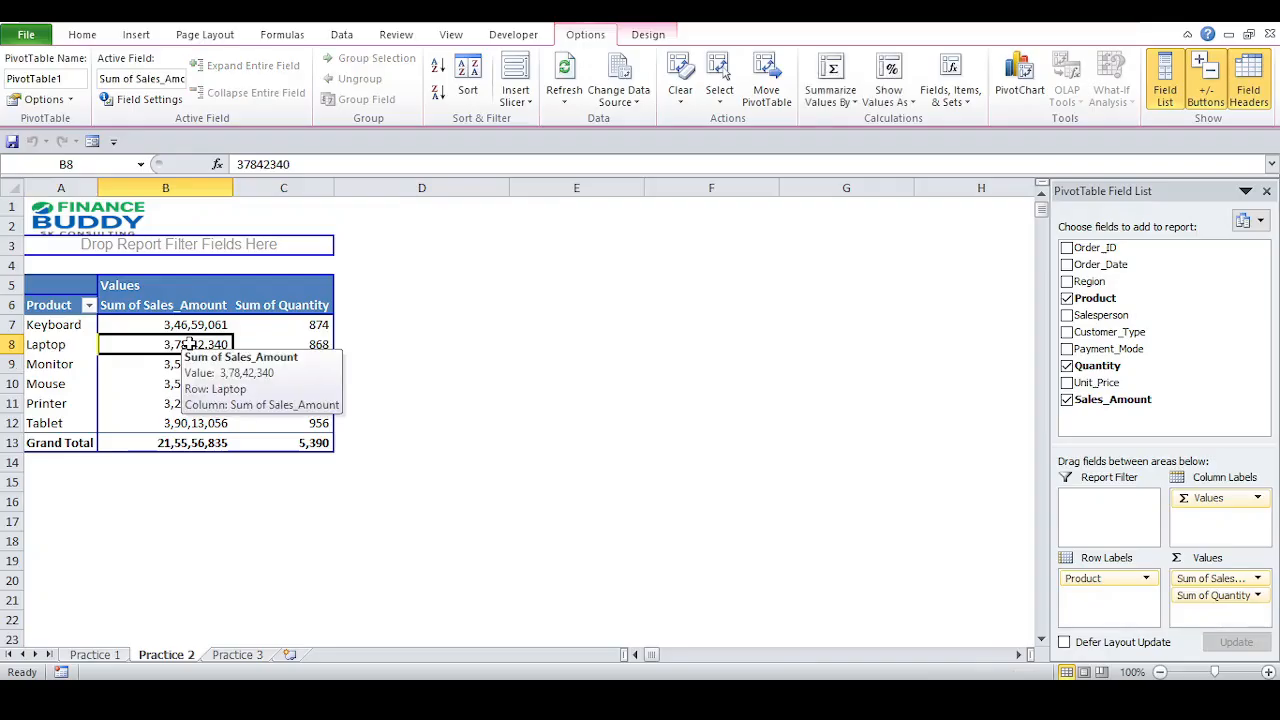
- Go through the individual Product labels, from Keyboard to Monitor, as items of the Product field
left_click(60, 327)
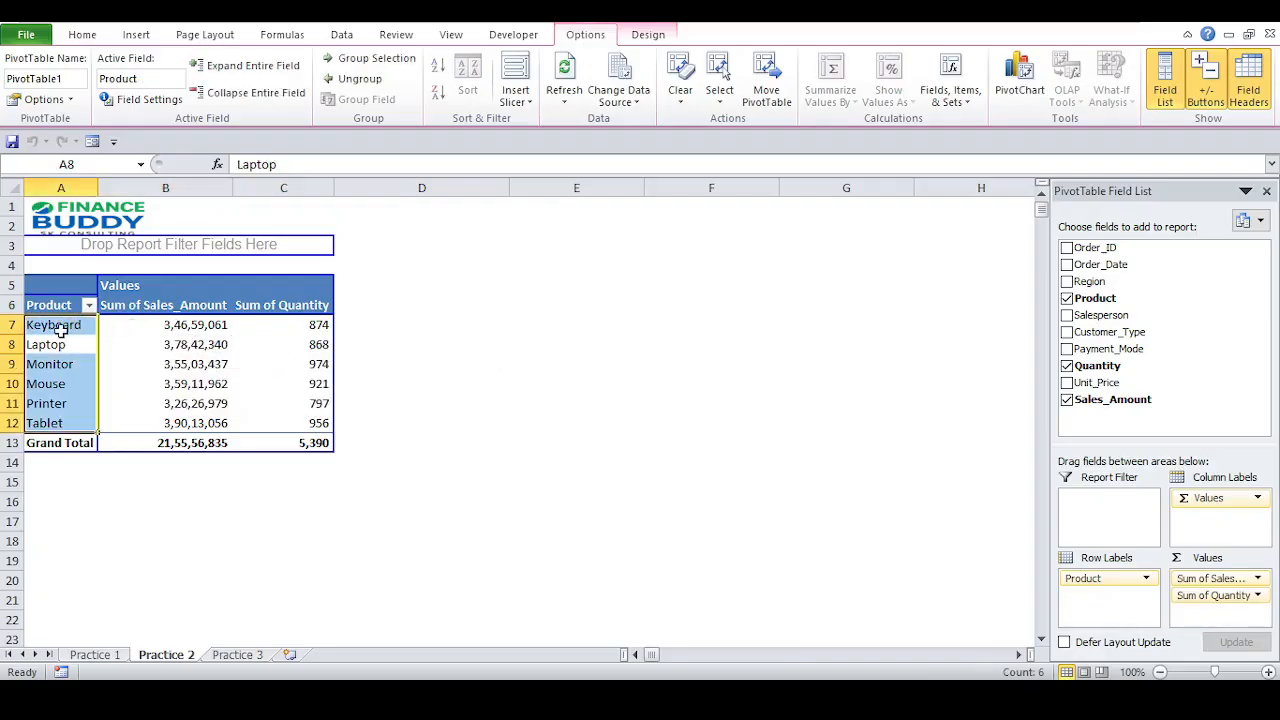
left_click(60, 328)
key("Down")
key("Up")
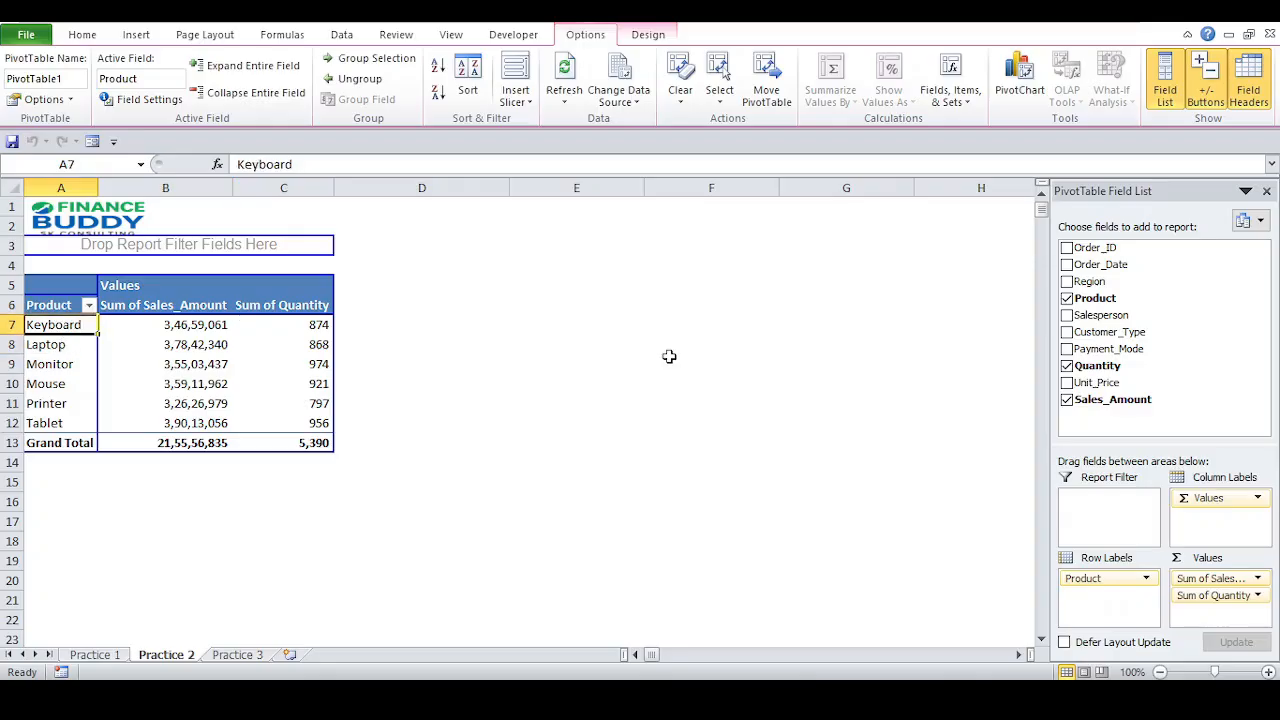
key("Down")
key("Down")
key("Up")
key("Up")
key("Up")
key("Down")
key("Down")
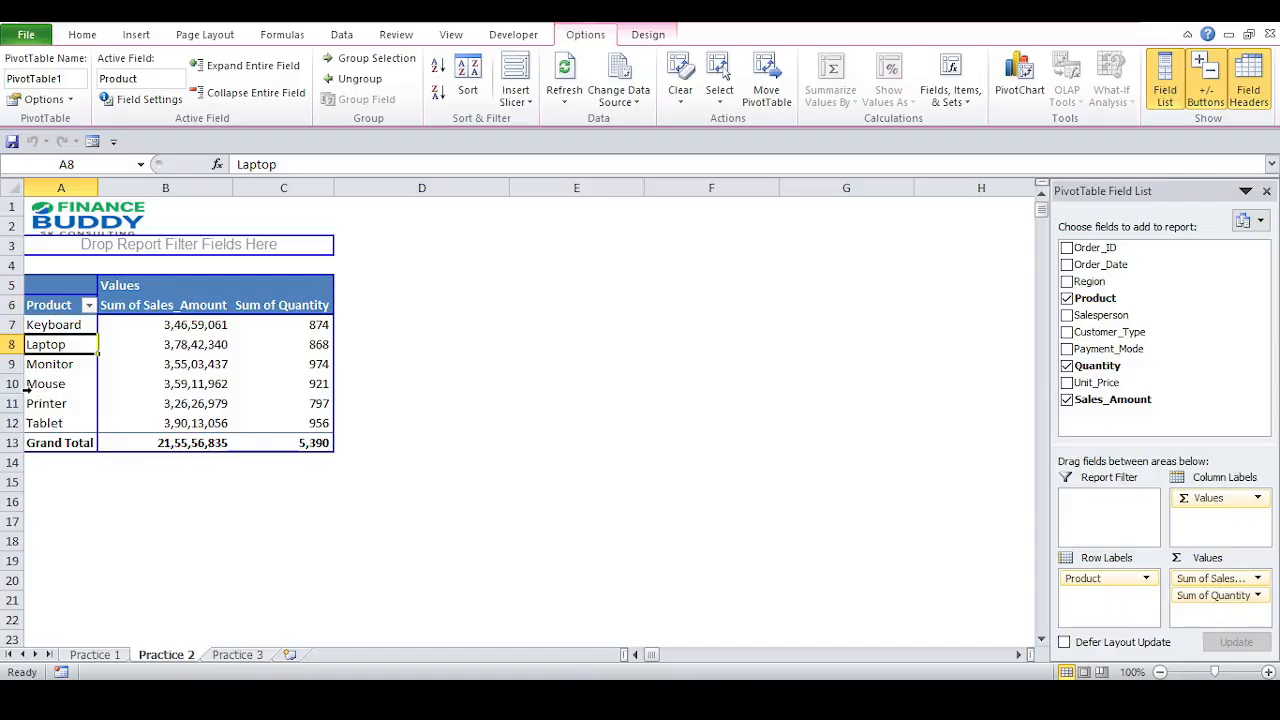
- Try to insert a calculated item in the Product field from the Laptop label
left_click(955, 96)
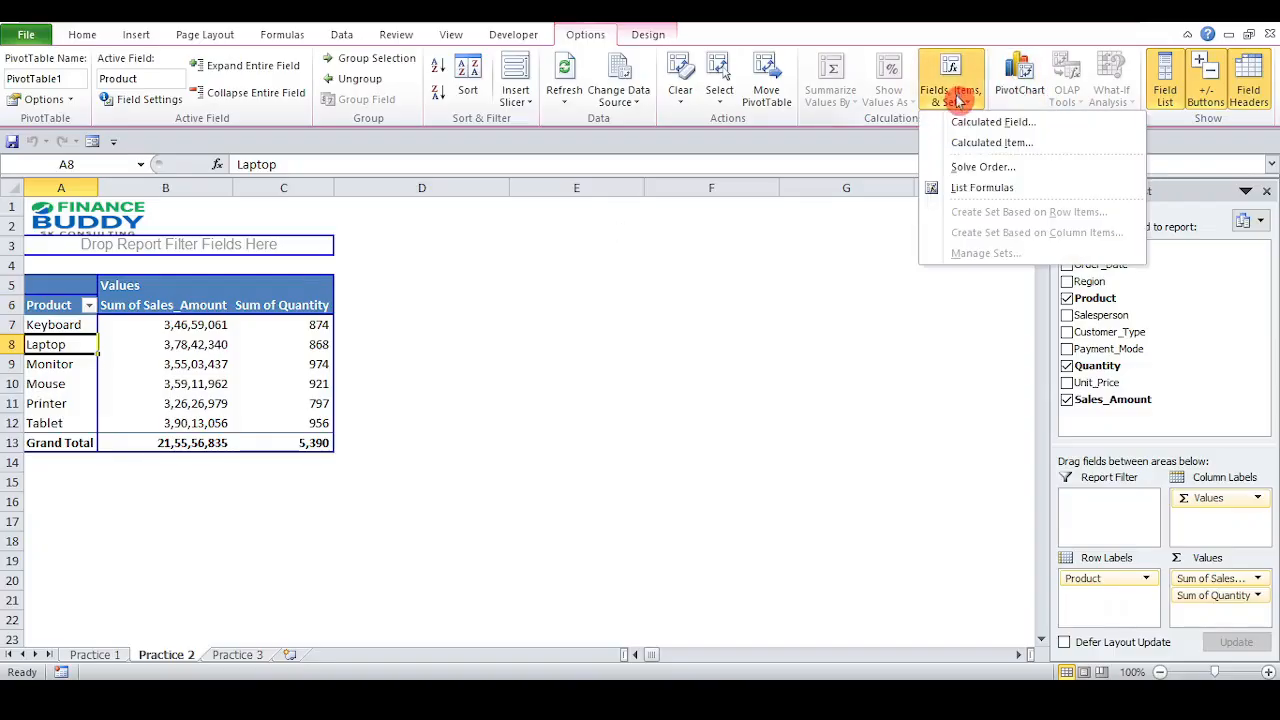
left_click(1129, 144)
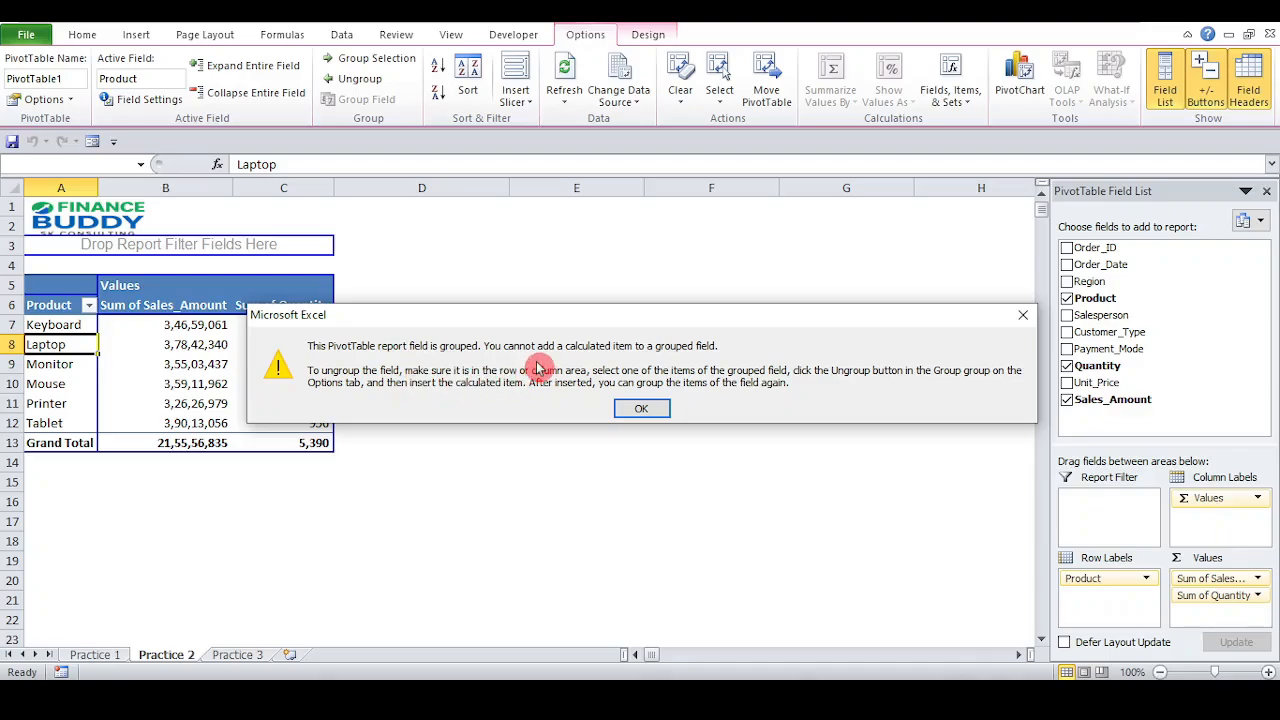
left_click(638, 409)
- Add Order_Date to the pivot table's column labels and look through its quarter columns
left_click(150, 306)
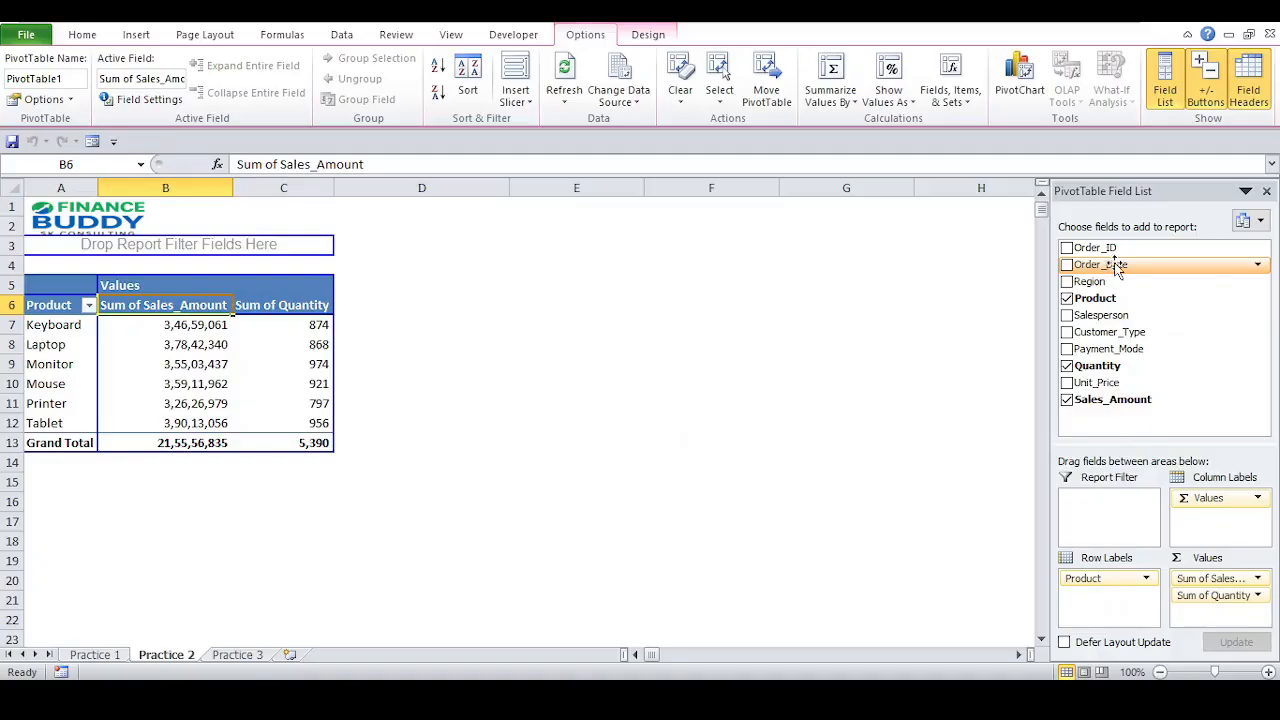
left_click_drag(1112, 266, 1210, 516)
left_click(318, 316)
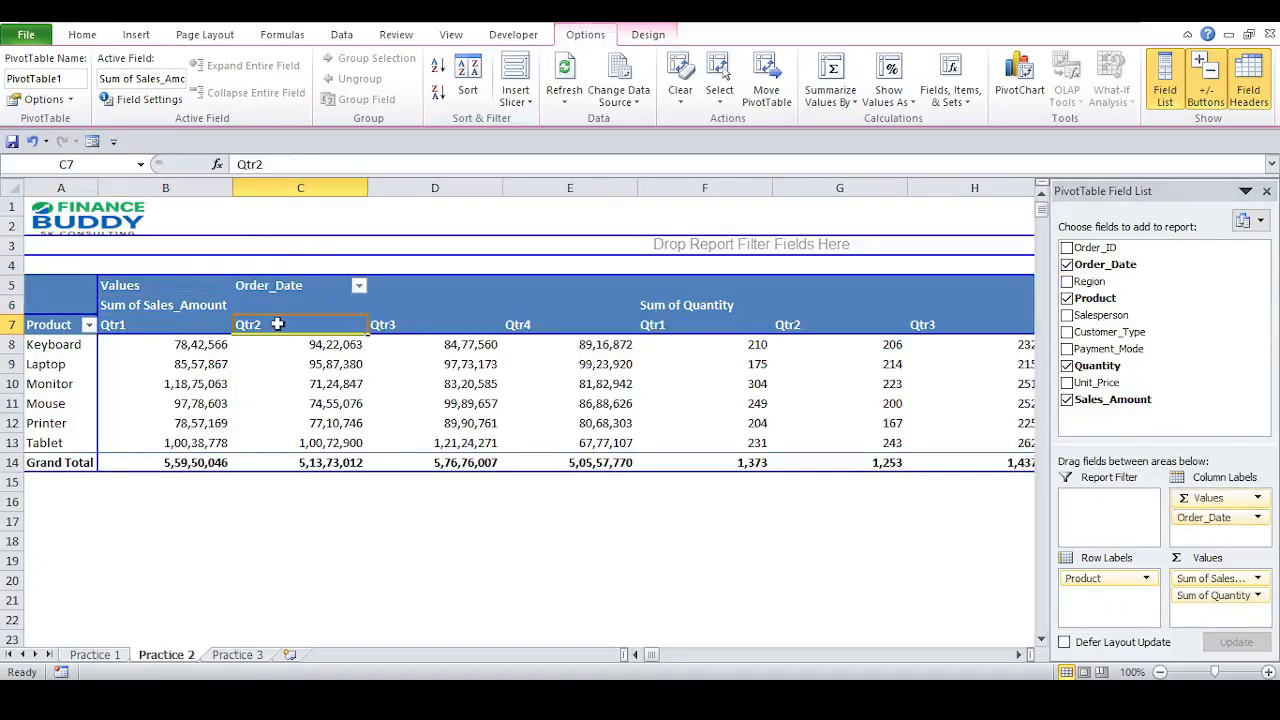
key("Right")
key("Right")
key("Right")
key("Right")
key("Right")
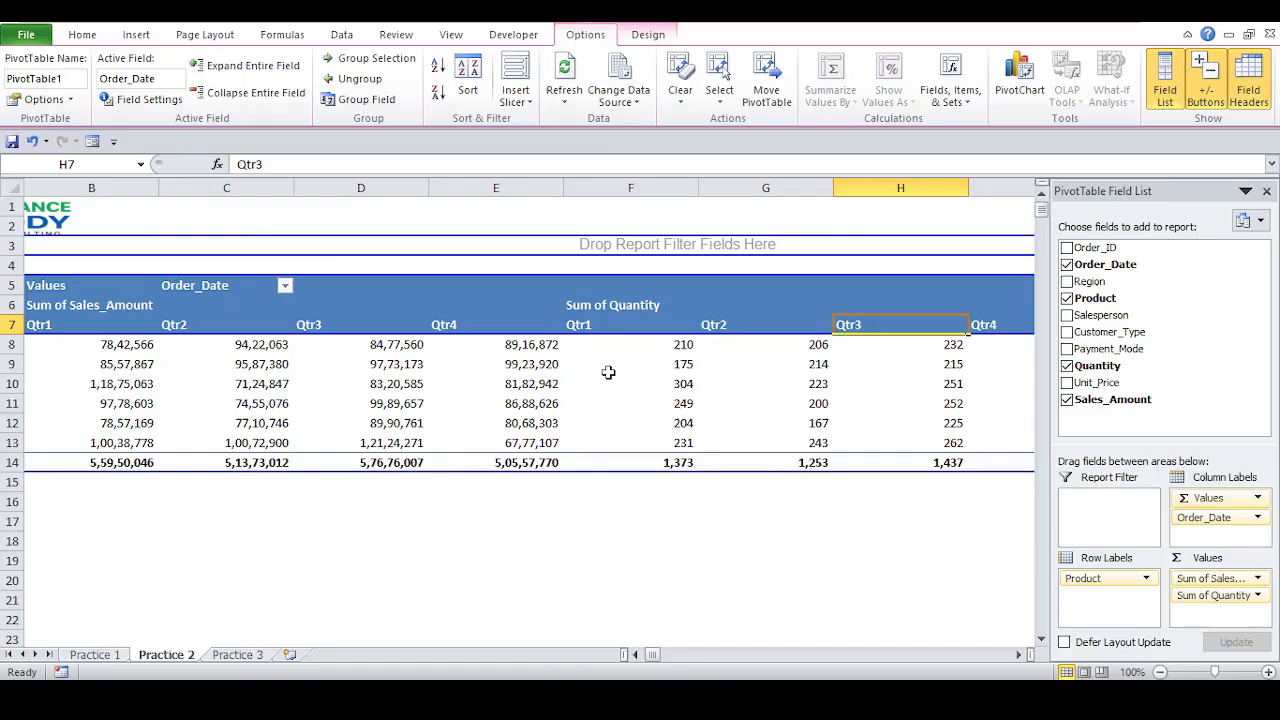
- Ungroup the quarterly Order_Date columns into individual dates
right_click(577, 327)
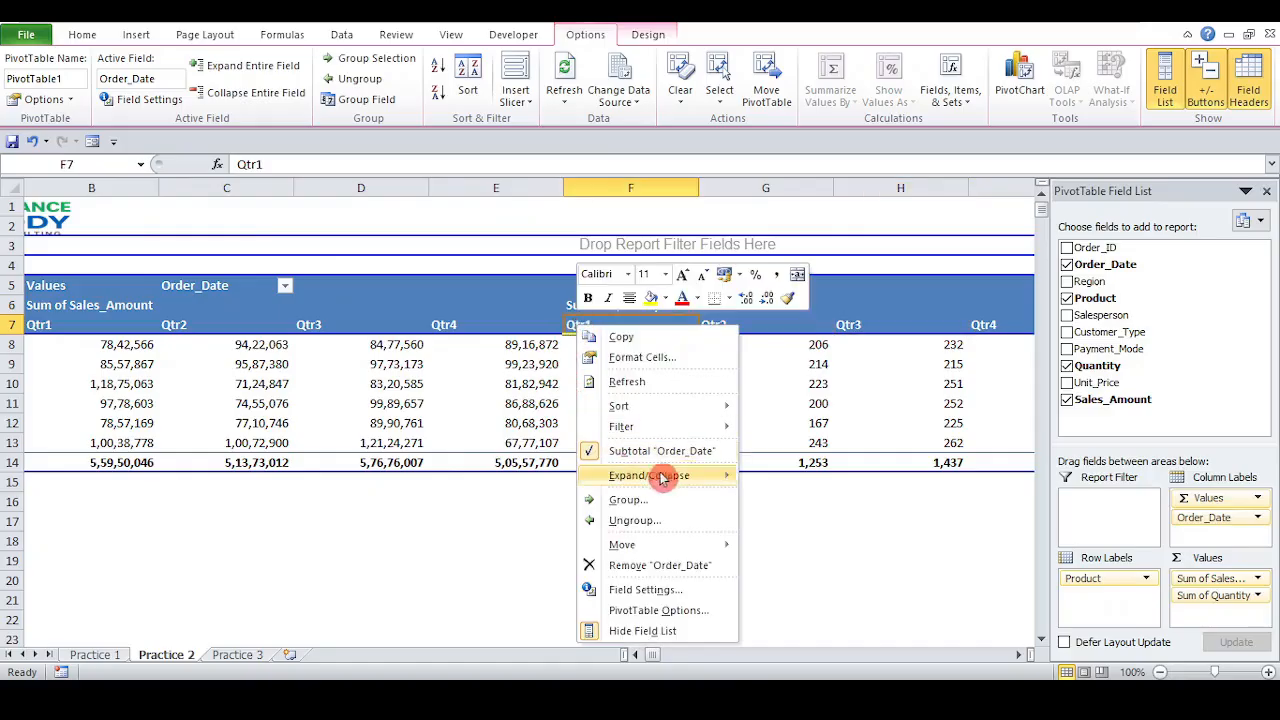
left_click(675, 520)
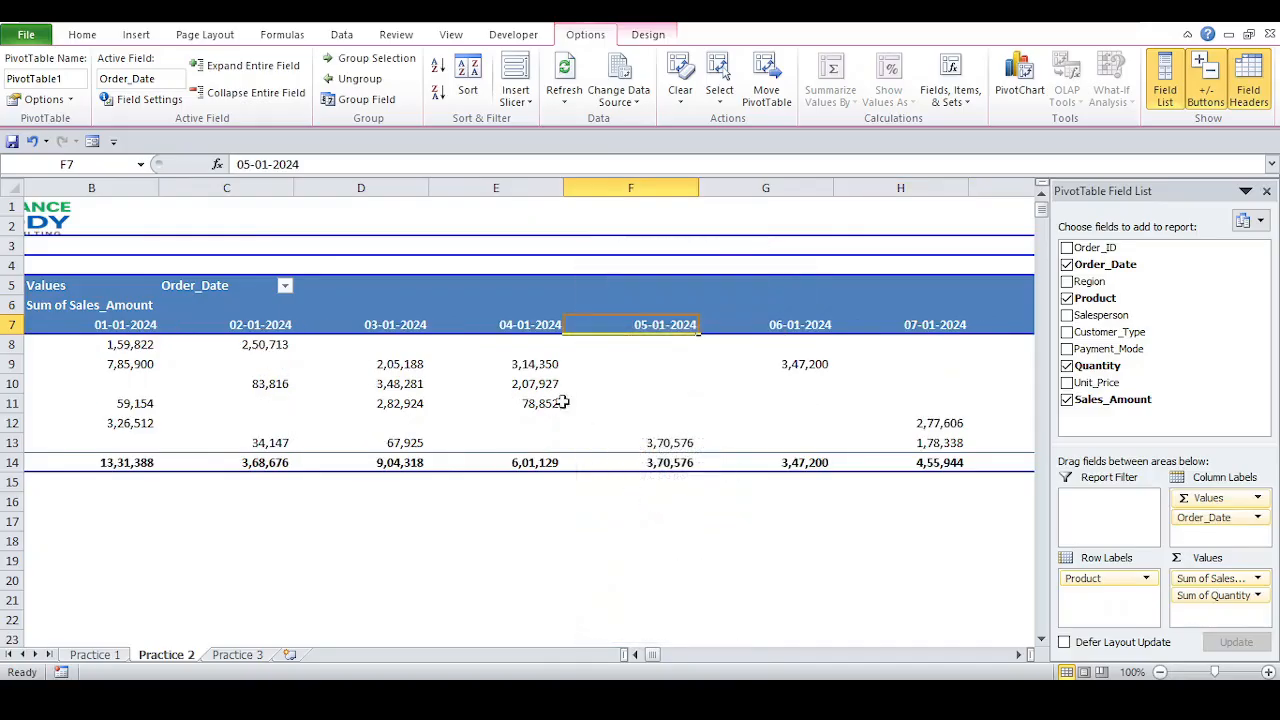
left_click(511, 328)
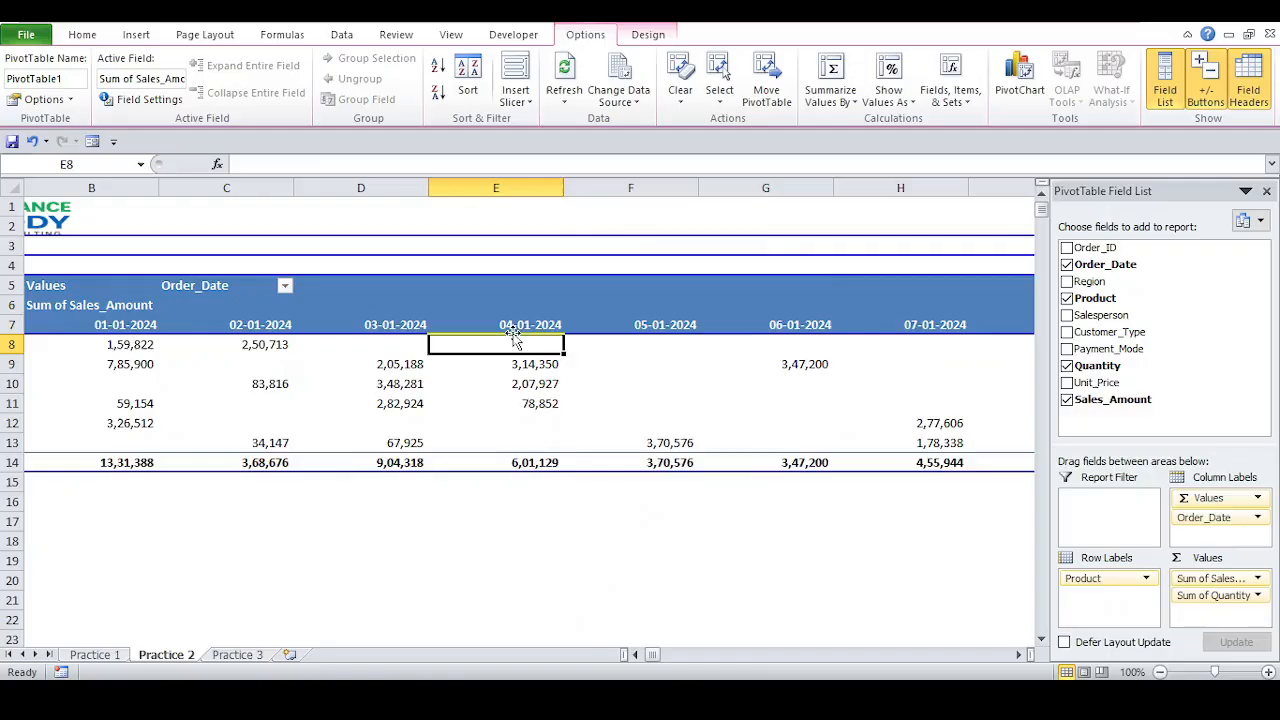
- Remove Order_Date from the pivot table's column labels
left_click(1214, 517)
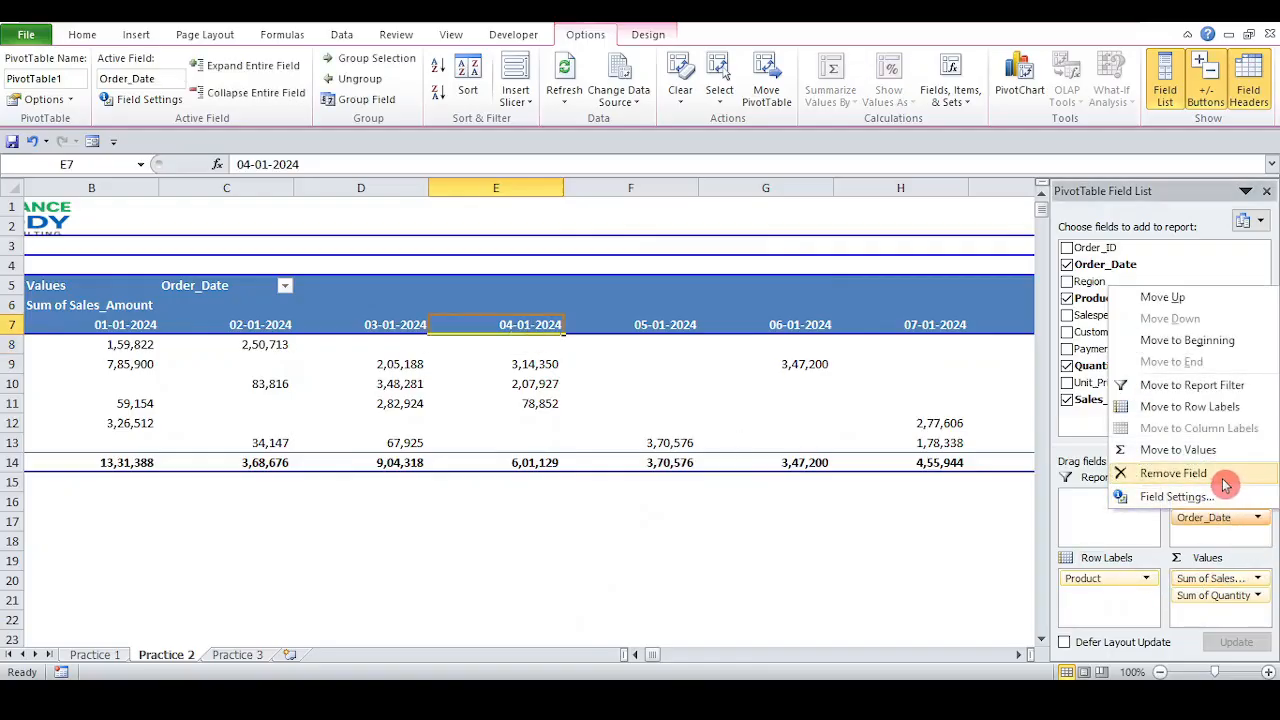
left_click(1225, 485)
left_click(336, 386)
left_click(245, 384)
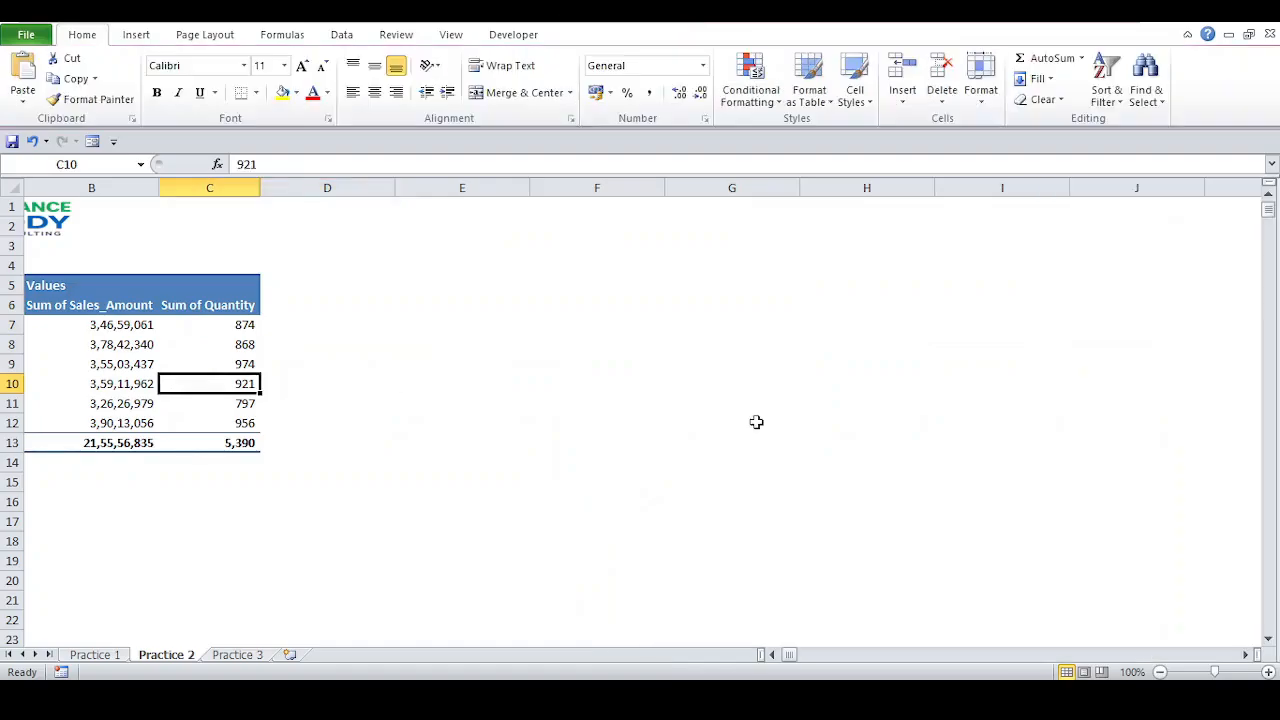
- Start a calculated item in the Product field from the Mouse label and name it "Computer Allier Products"
key("Left")
key("Left")
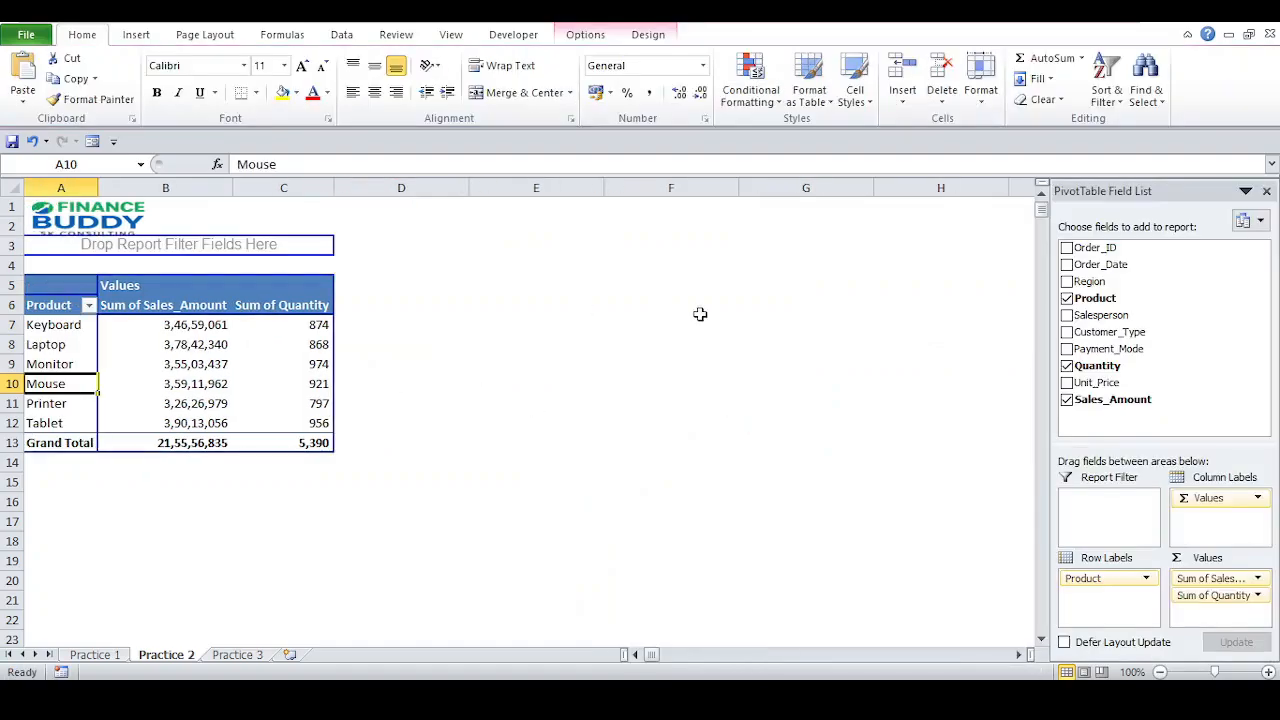
left_click(585, 34)
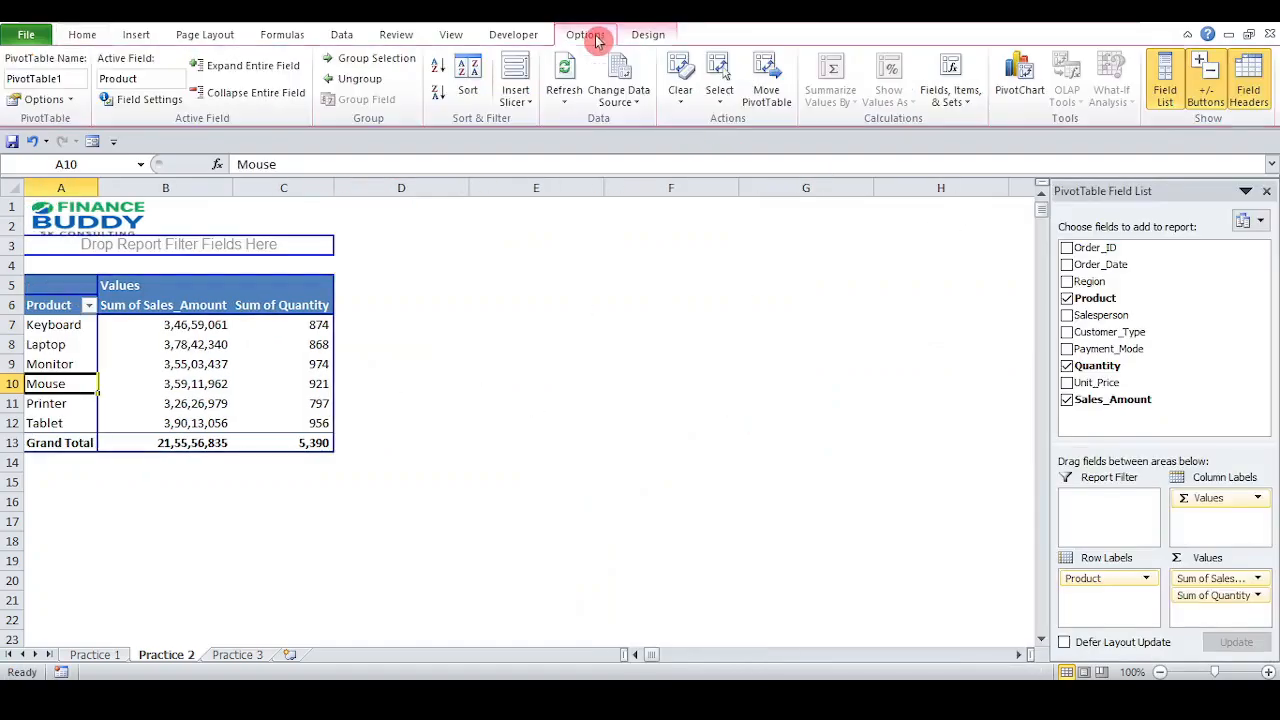
left_click(952, 92)
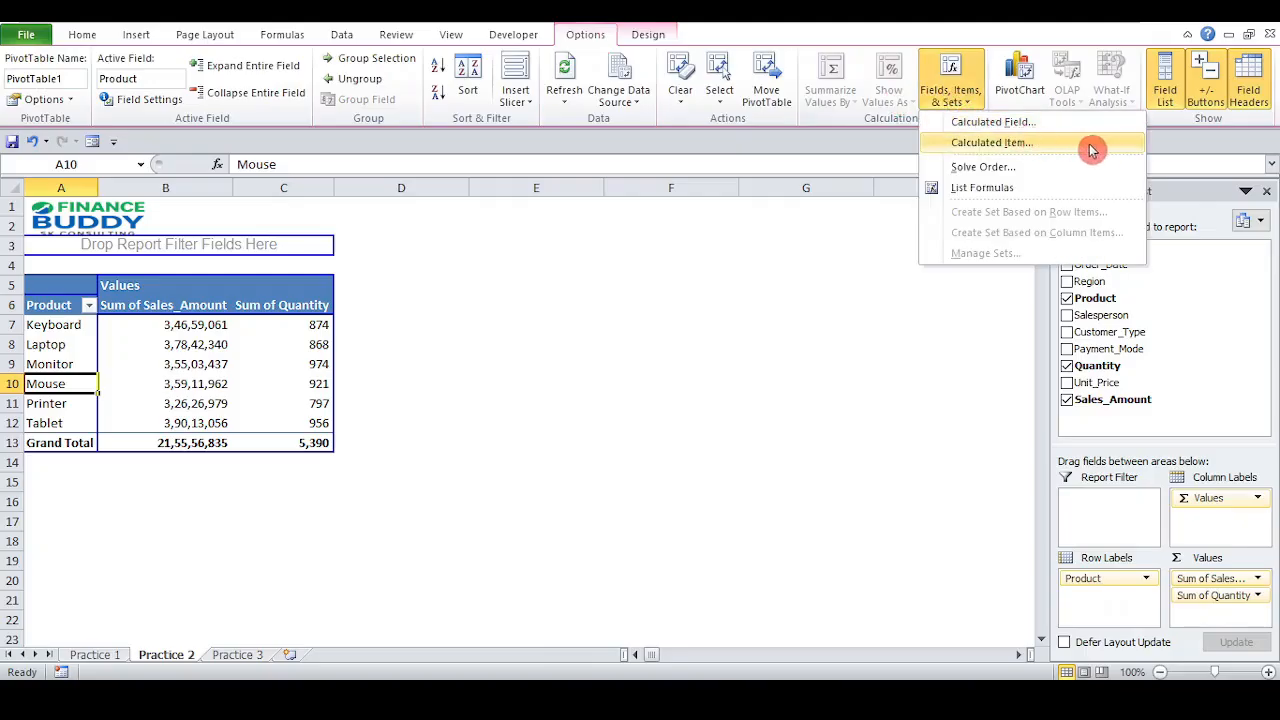
left_click(1108, 146)
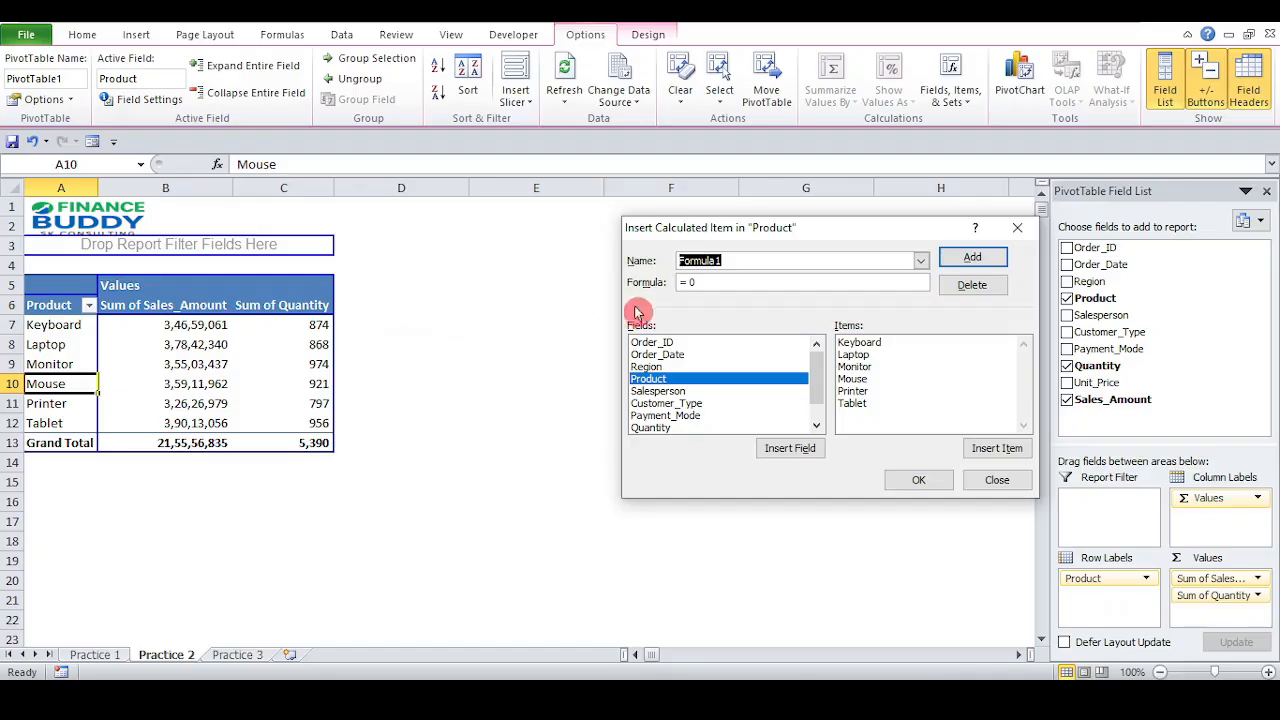
type("Co")
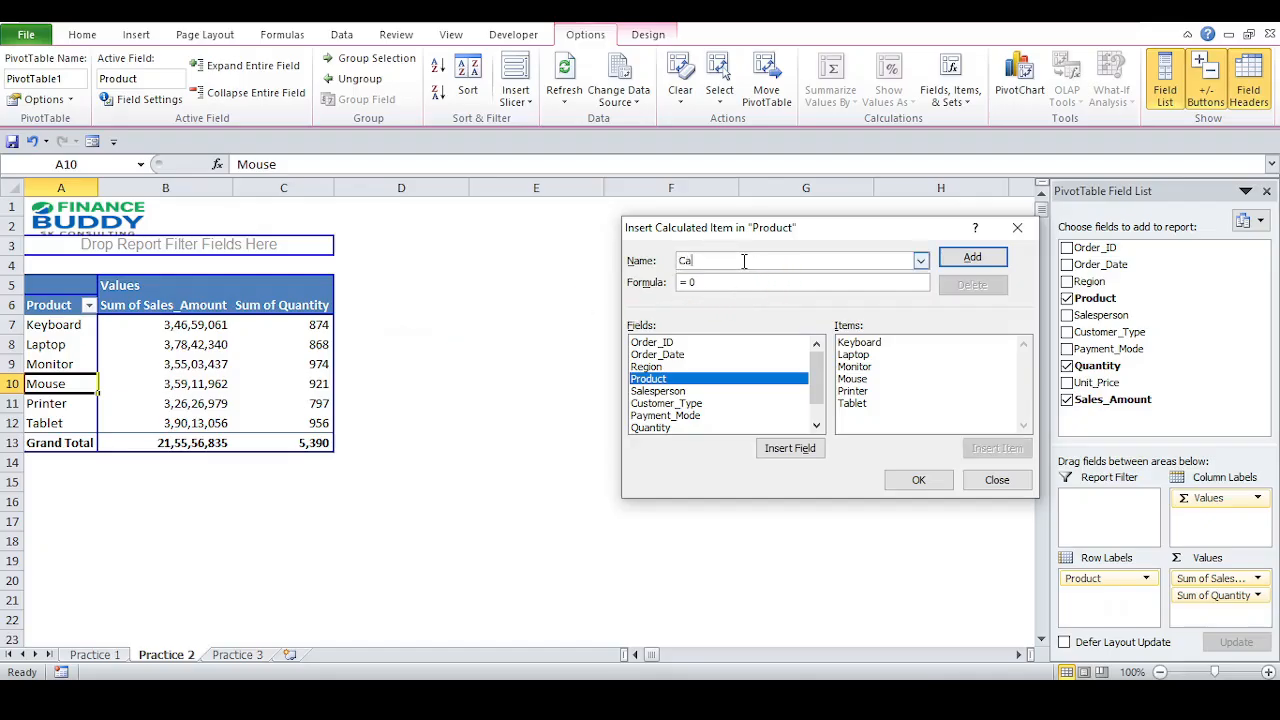
key("BackSpace")
type("omputer Allier Products")
- Define the item's formula as Keyboard + Monitor + Mouse, add it to the pivot table and select its row label
left_click(815, 281)
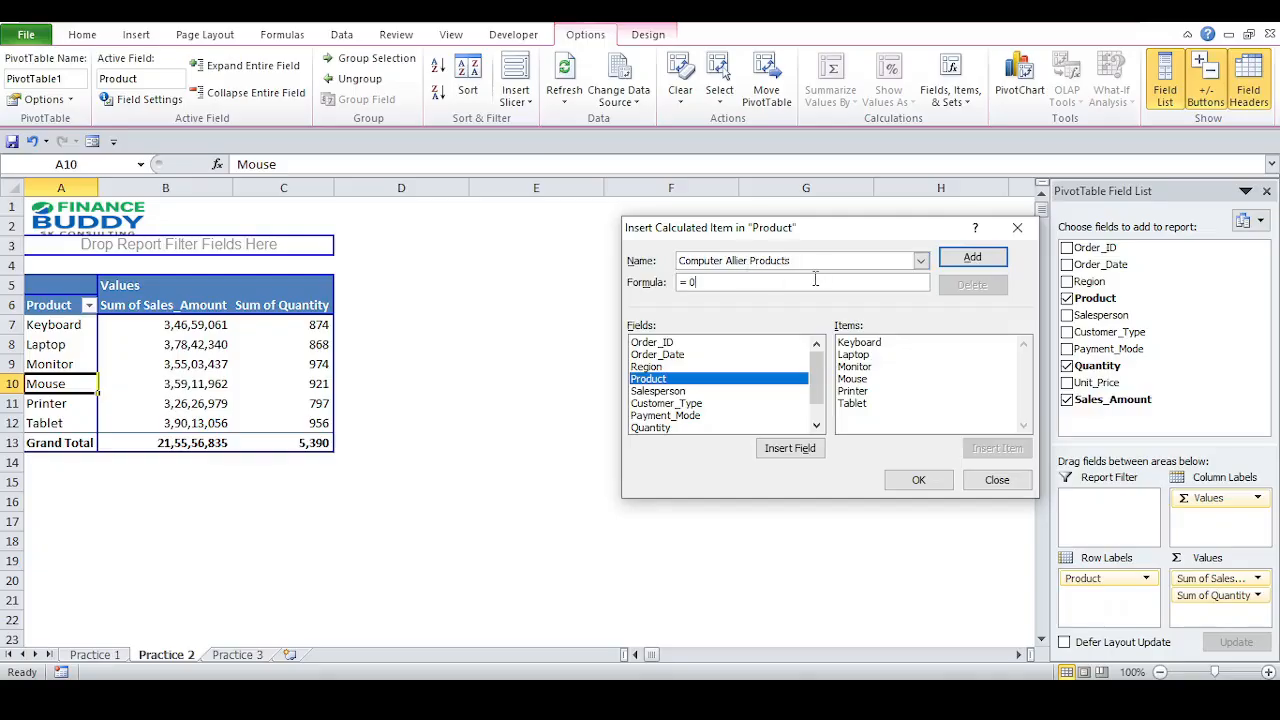
key("BackSpace")
key("BackSpace")
left_click(890, 344)
left_click(997, 448)
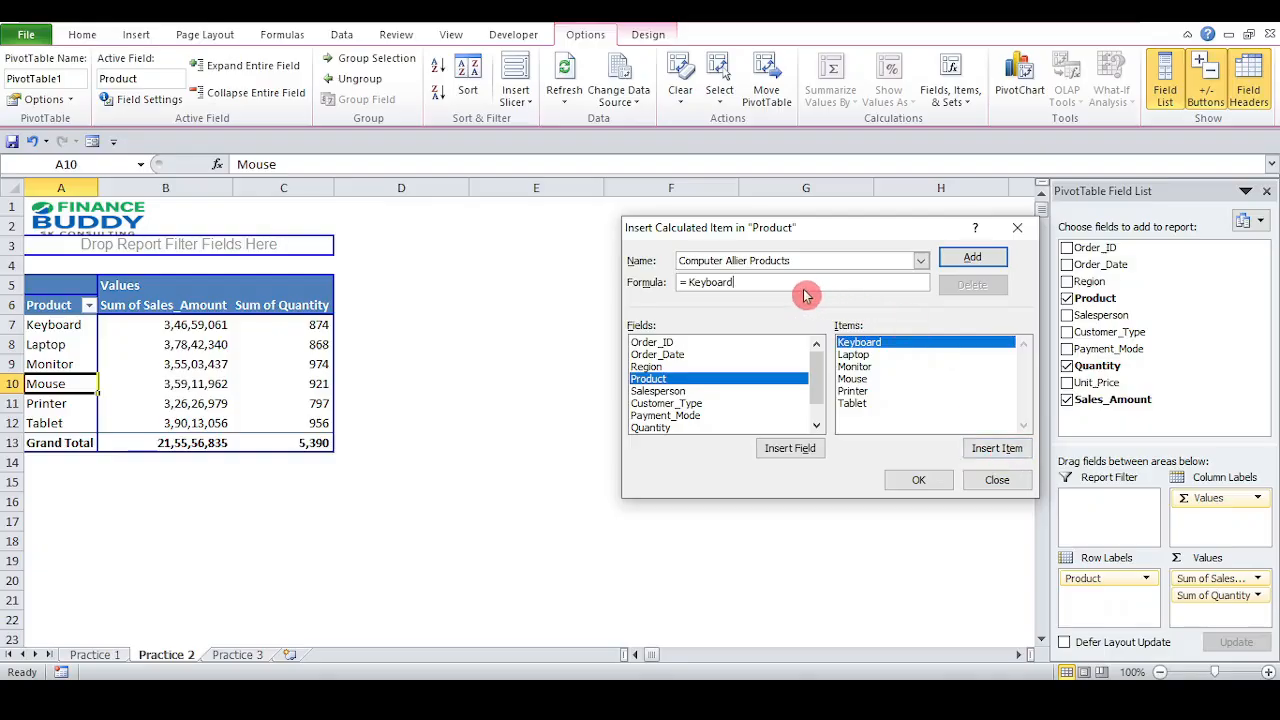
type("+")
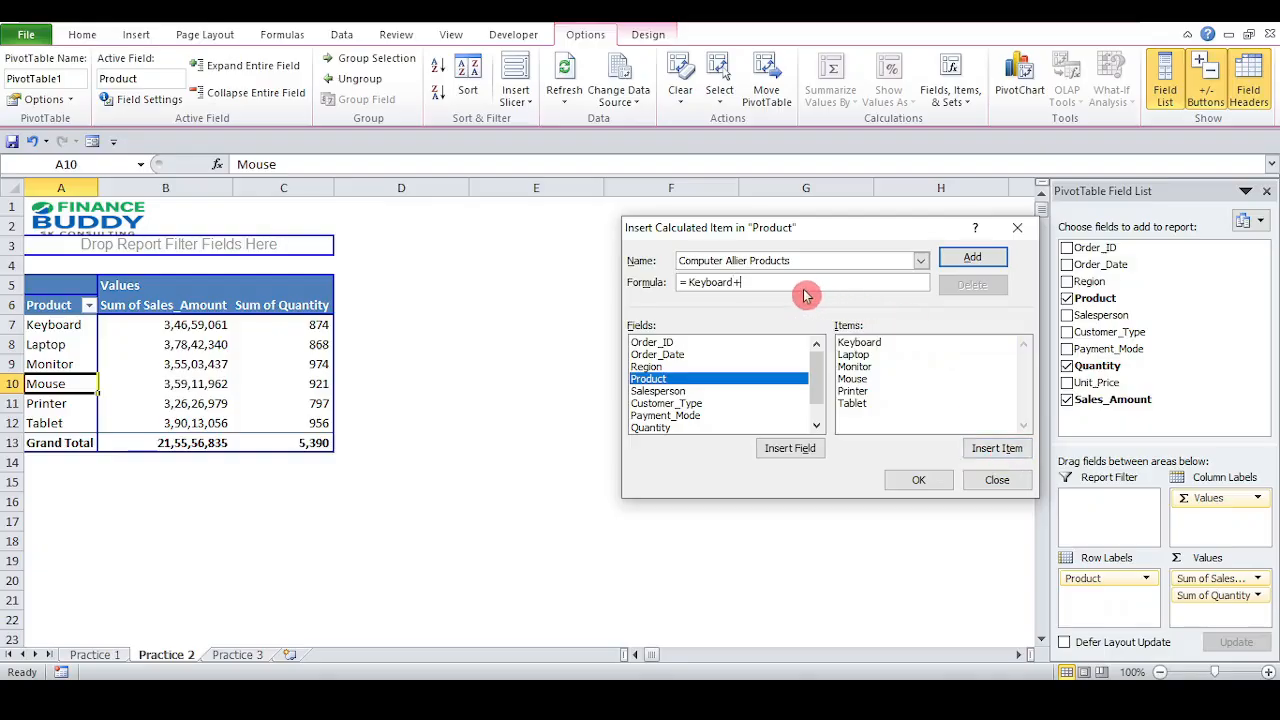
left_click(873, 367)
left_click(990, 446)
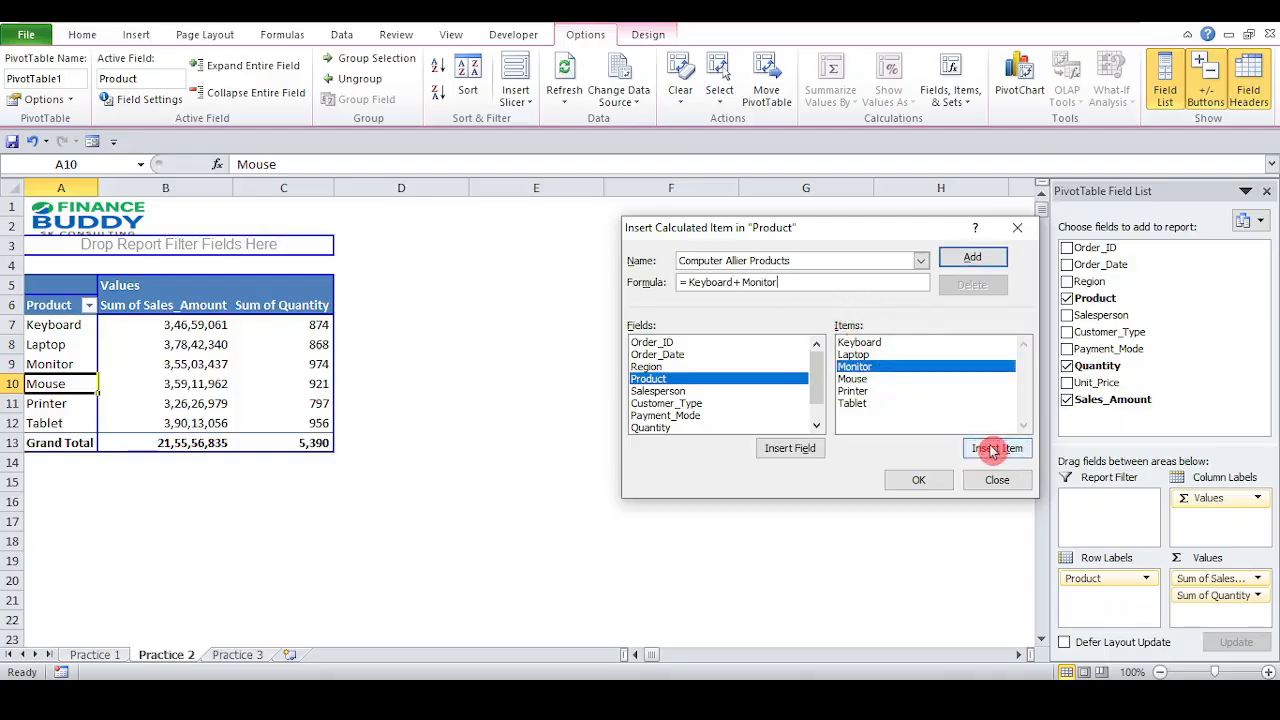
type("+")
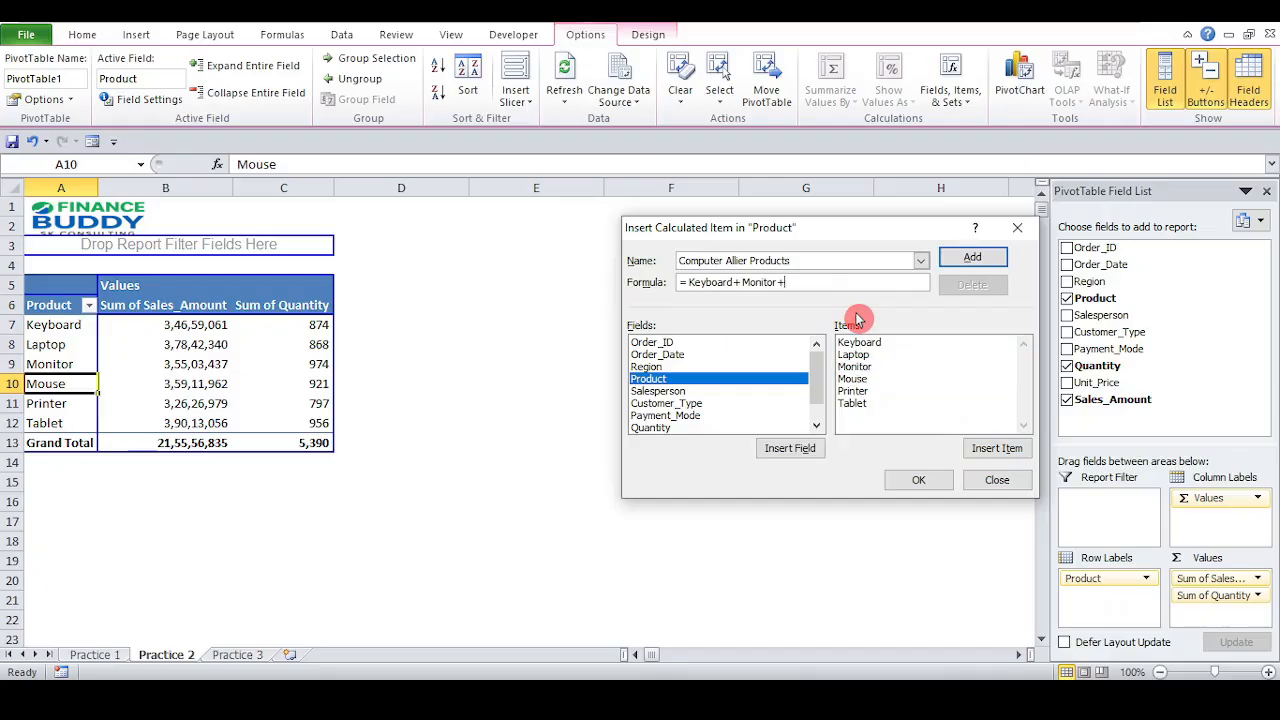
left_click(866, 382)
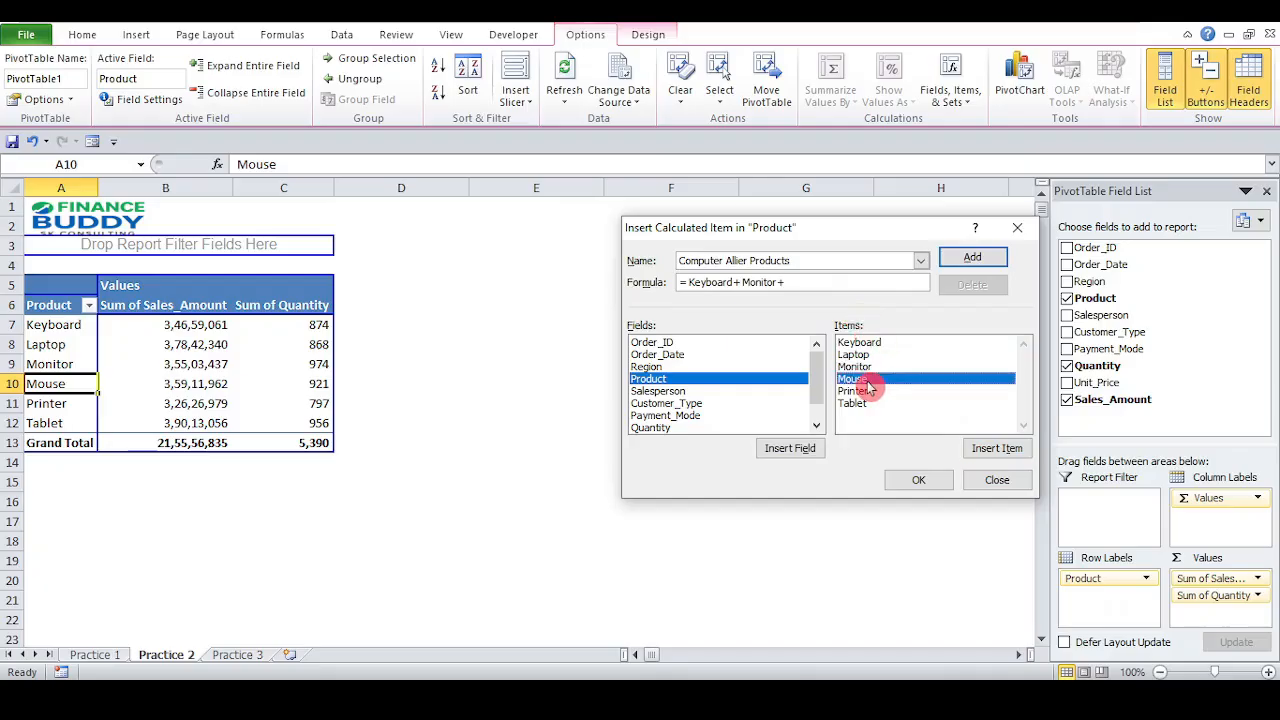
left_click(992, 450)
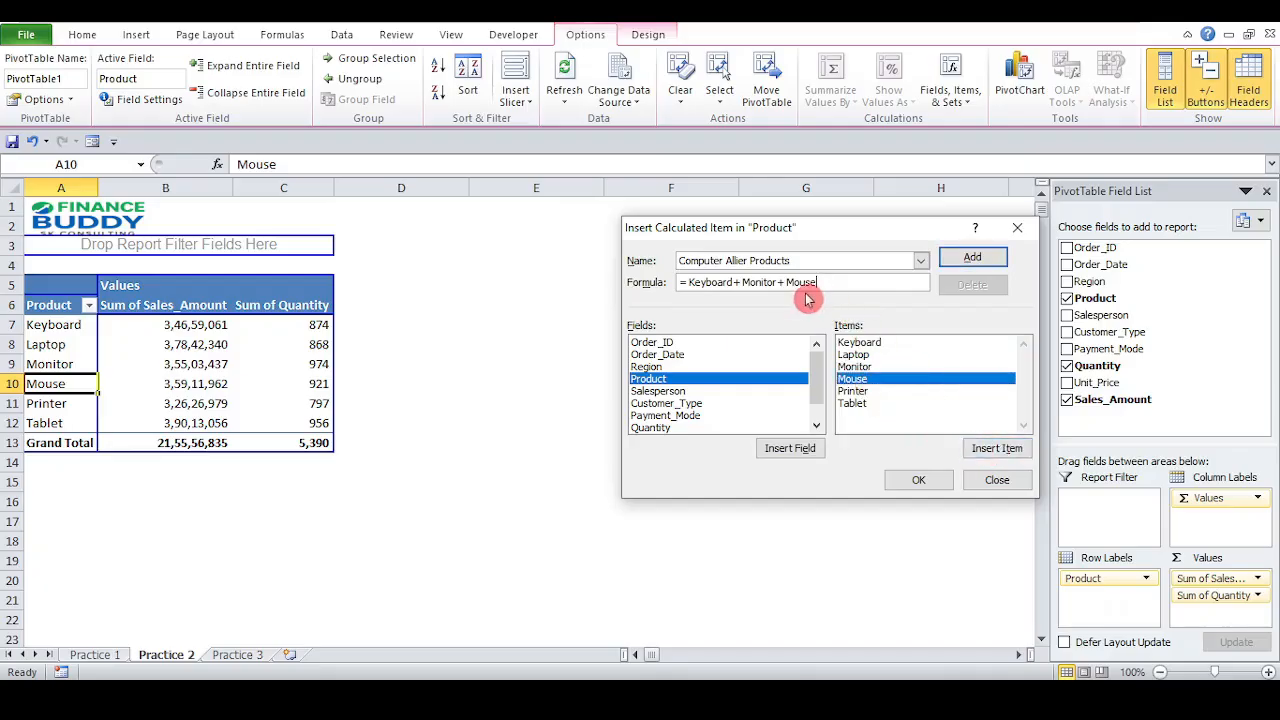
left_click(971, 259)
left_click(916, 480)
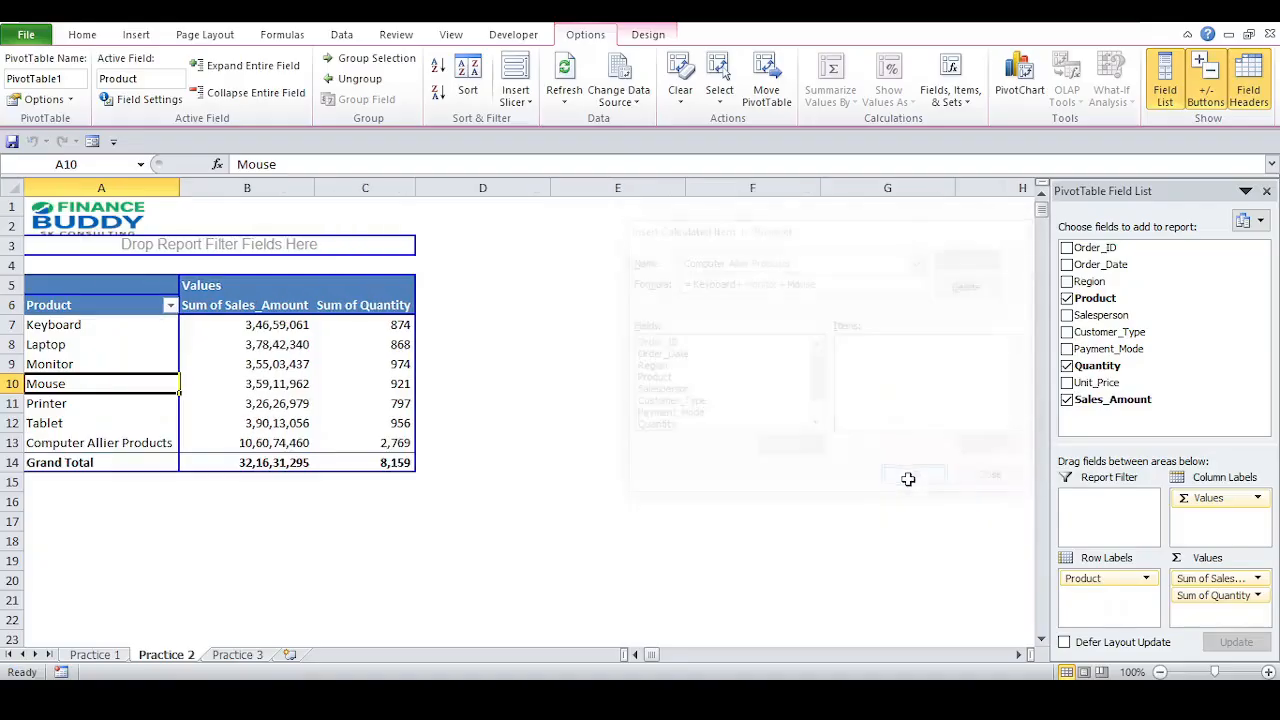
left_click(83, 432)
left_click(144, 446)
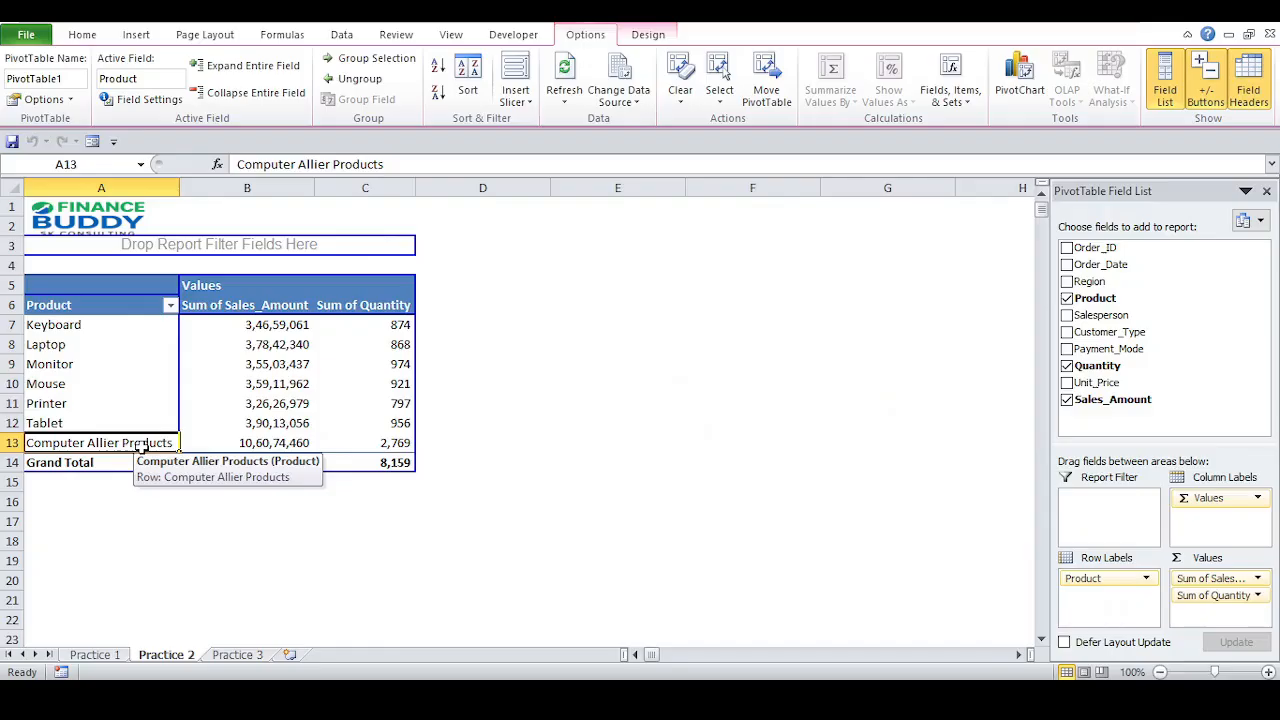
- Start another calculated item in the Product field from the Mouse label and name it "Other gadgets"
left_click(117, 384)
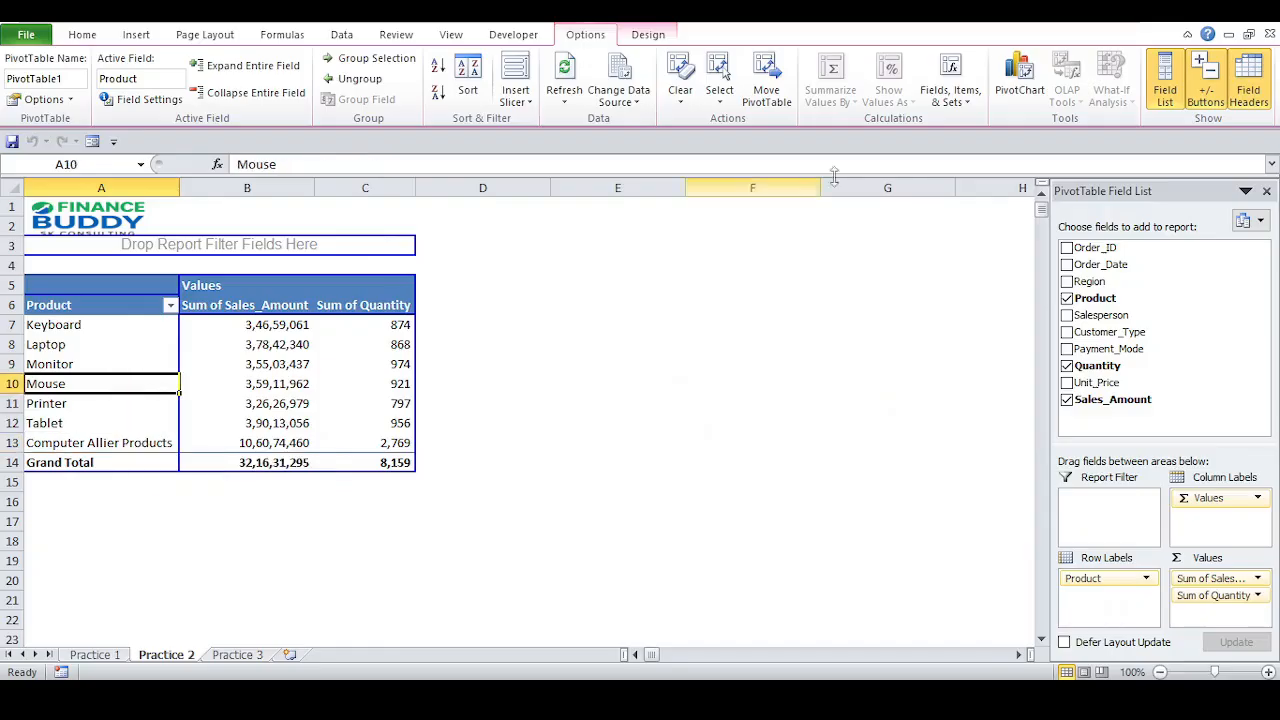
left_click(950, 95)
left_click(980, 138)
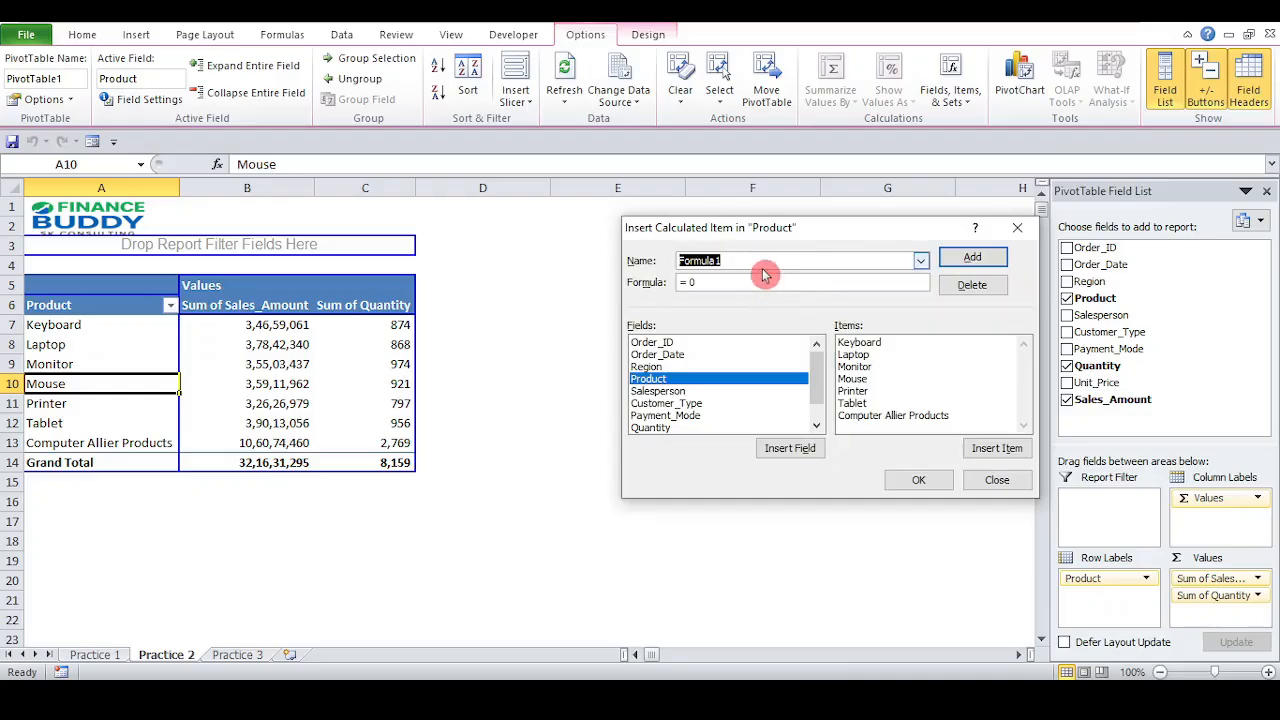
type("Othwe")
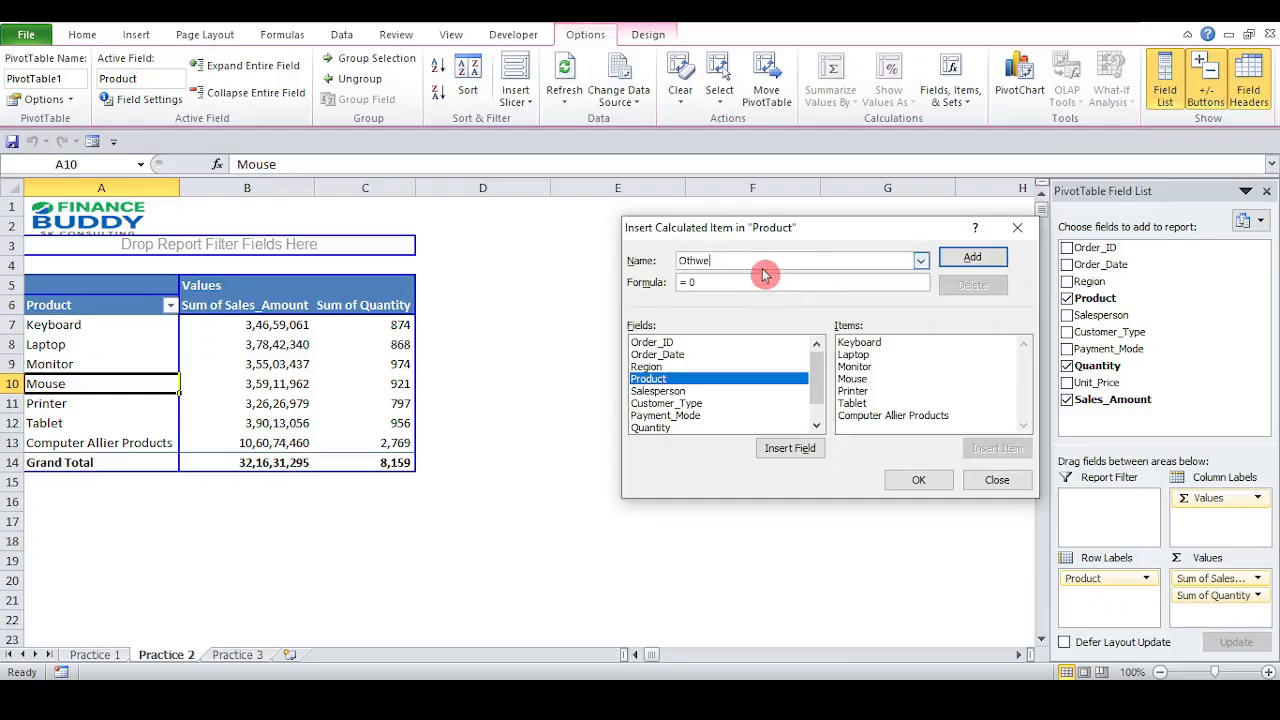
type("r")
key("BackSpace")
key("BackSpace")
key("BackSpace")
key("BackSpace")
type("er gadgets")
- Define the Other gadgets formula as Laptop + Tablet and insert the item into the pivot table
left_click(764, 279)
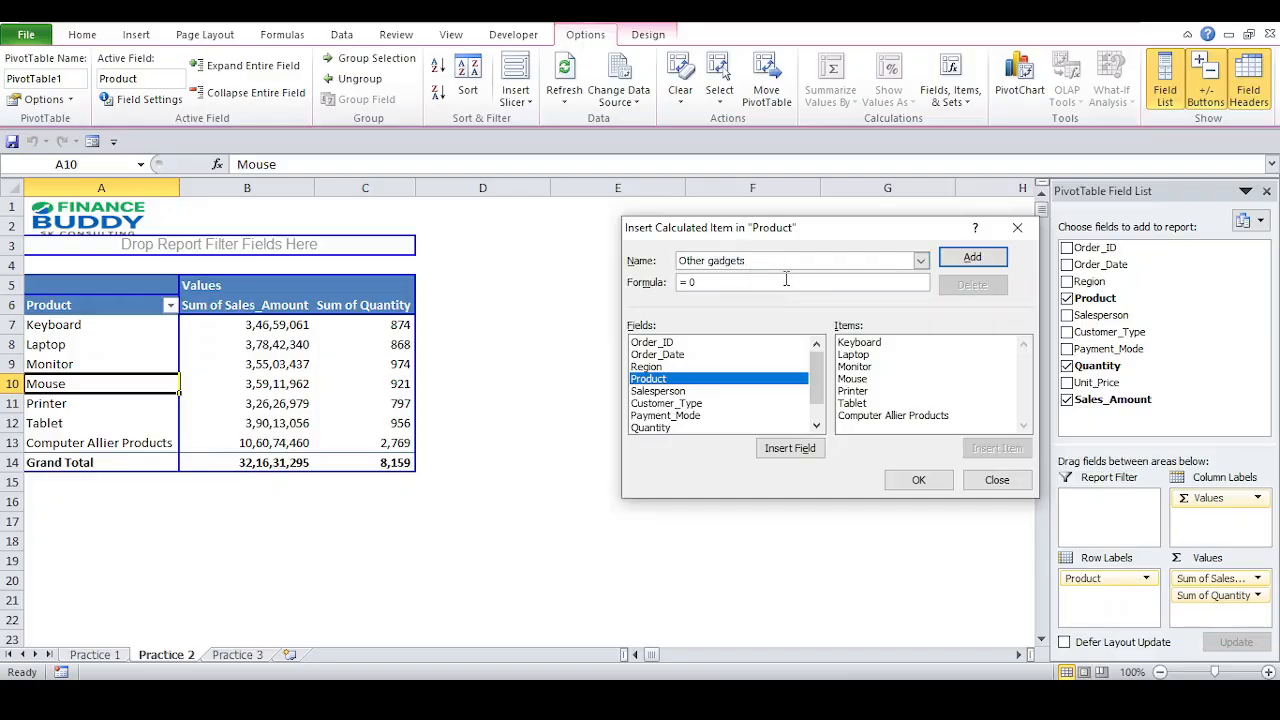
key("BackSpace")
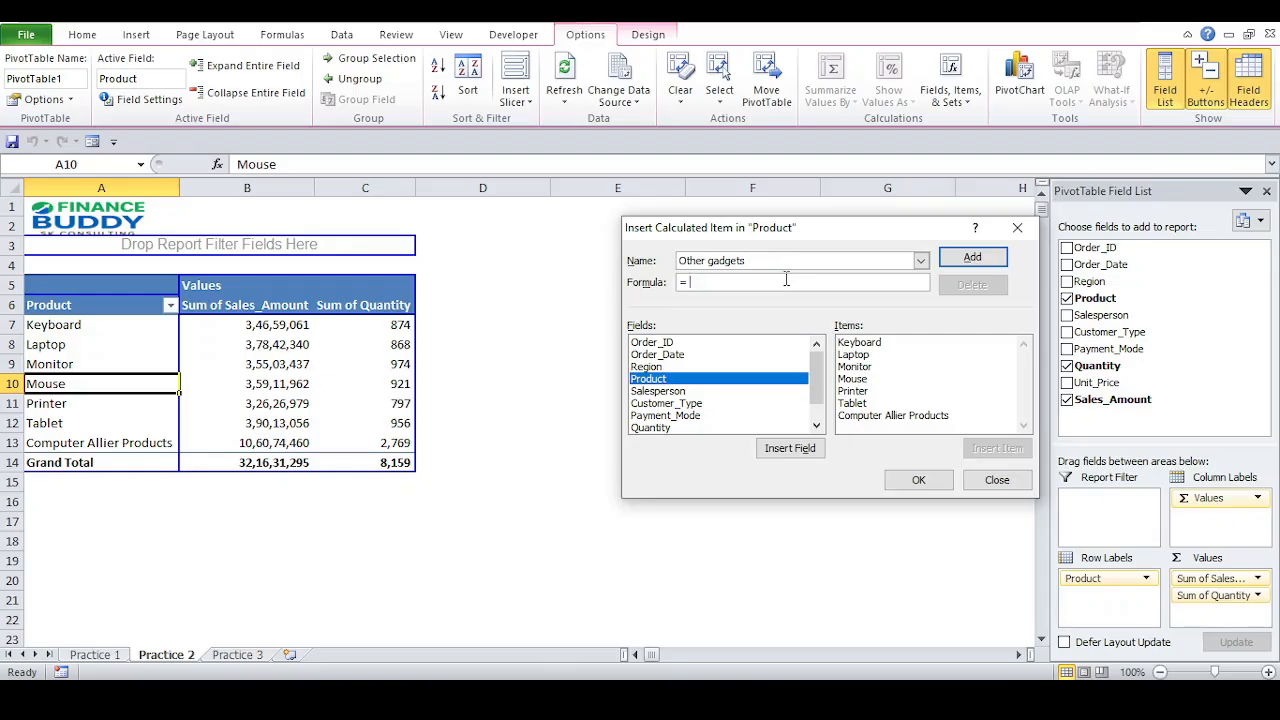
left_click(866, 355)
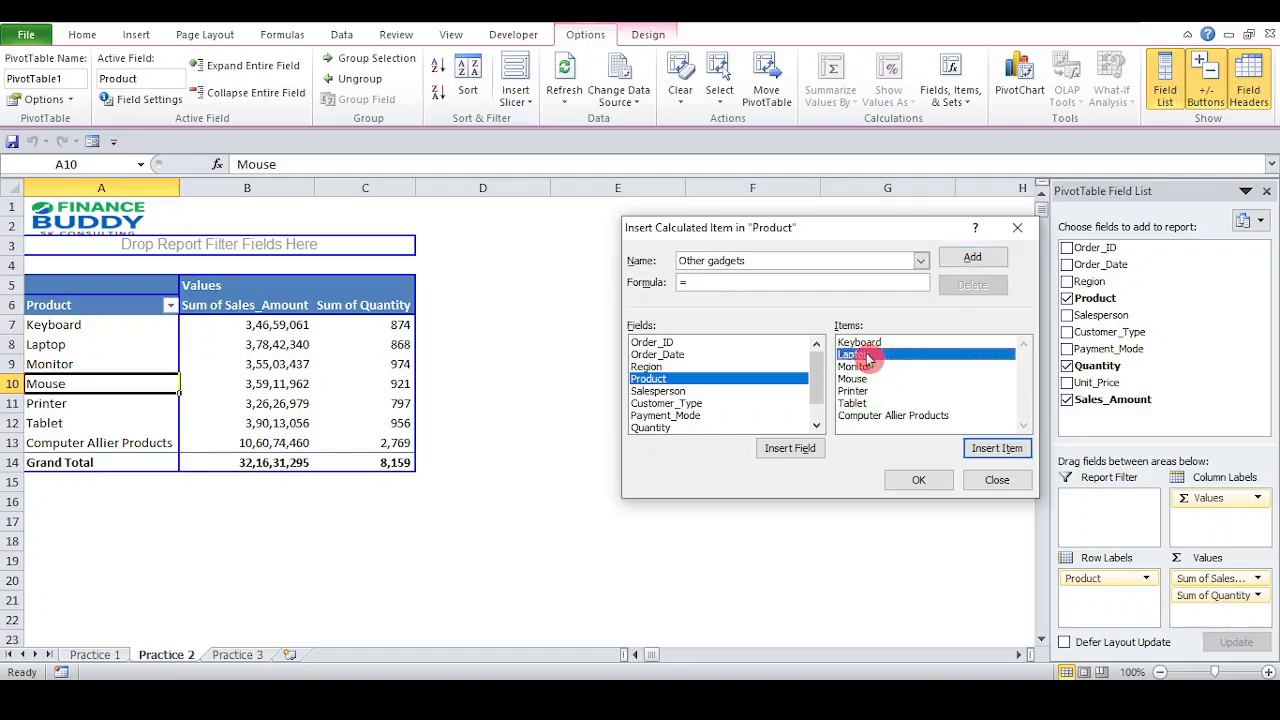
left_click(1007, 449)
type("+")
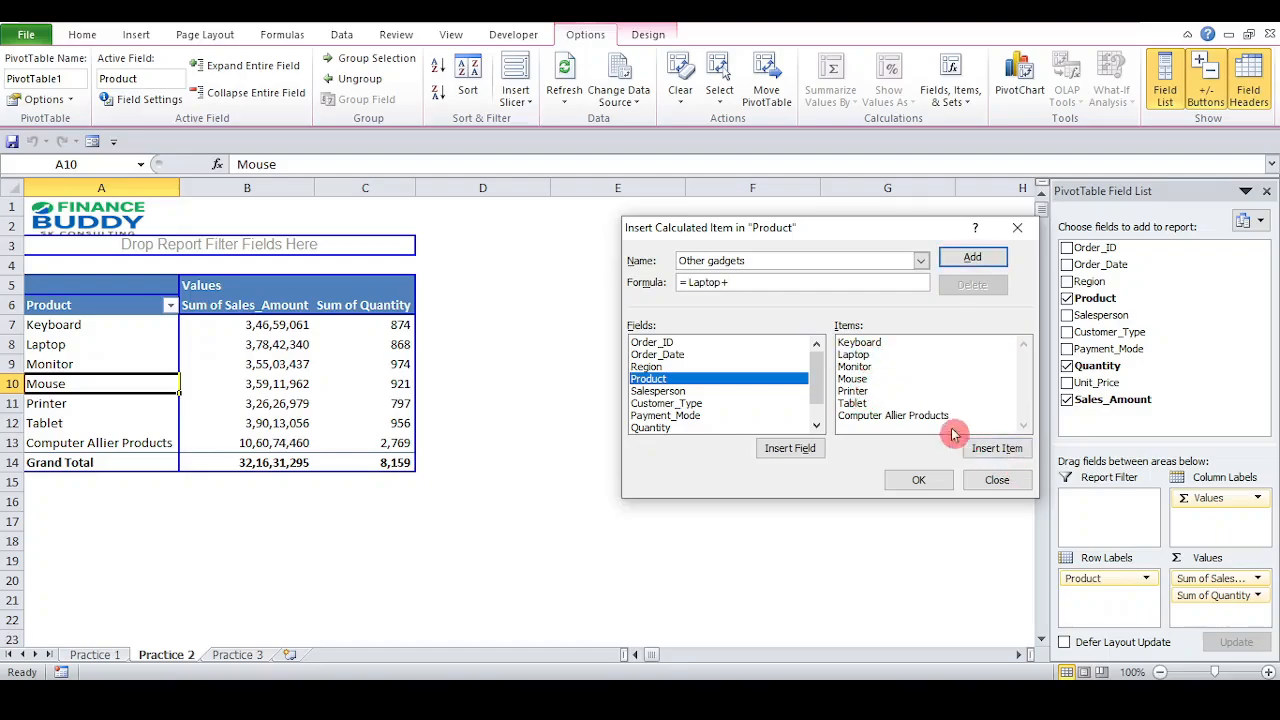
left_click(888, 404)
left_click(1000, 448)
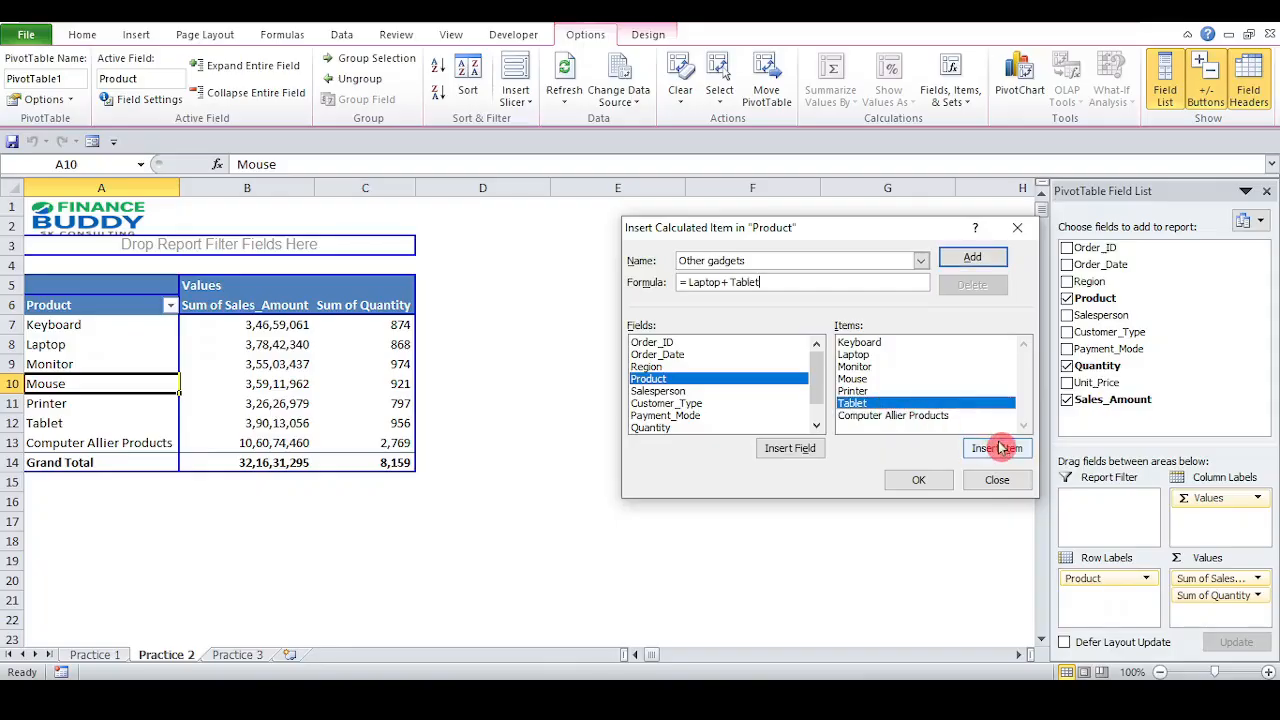
left_click(918, 480)
- Examine the Computer Allier Products and Other gadgets rows at the end of the product list
left_click(77, 443)
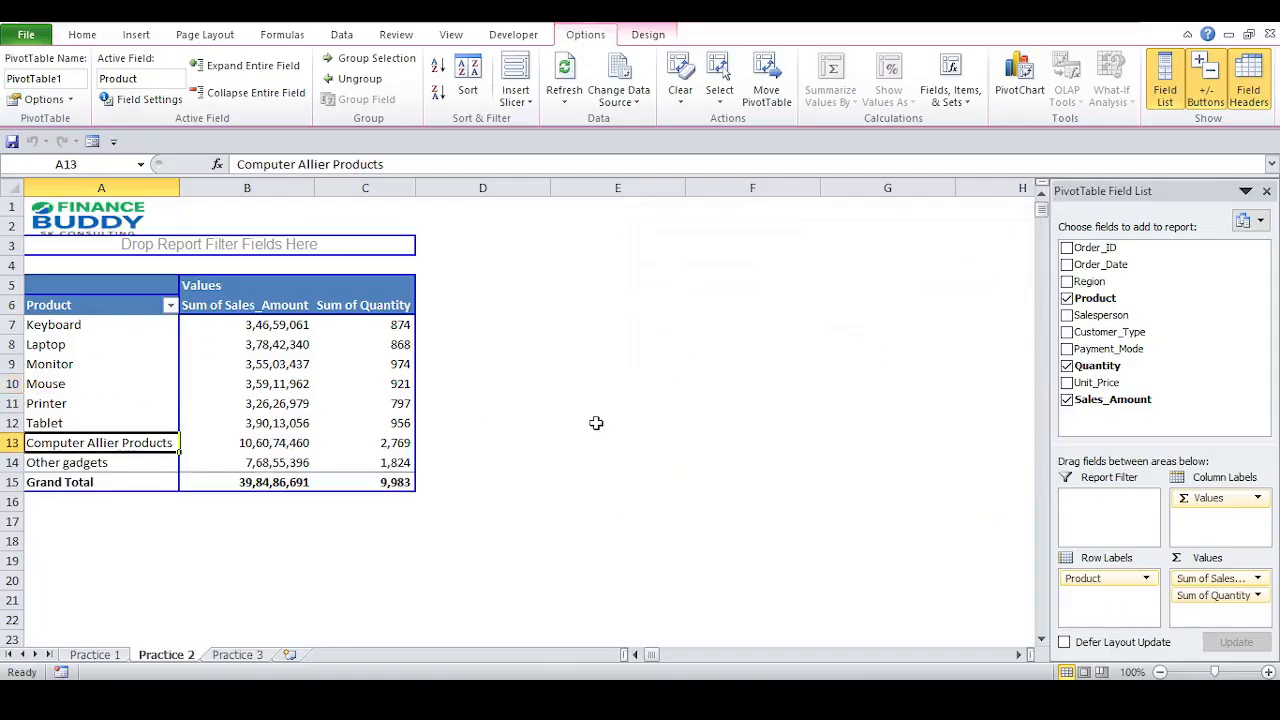
key("Up")
key("Down")
key("Right")
key("Left")
key("shift+Down")
key("Up")
key("shift+Down")
key("shift+Down")
- Open the Product field's filter and deselect all of its items
key("Up")
key("Up")
key("Up")
key("Up")
key("Up")
key("Up")
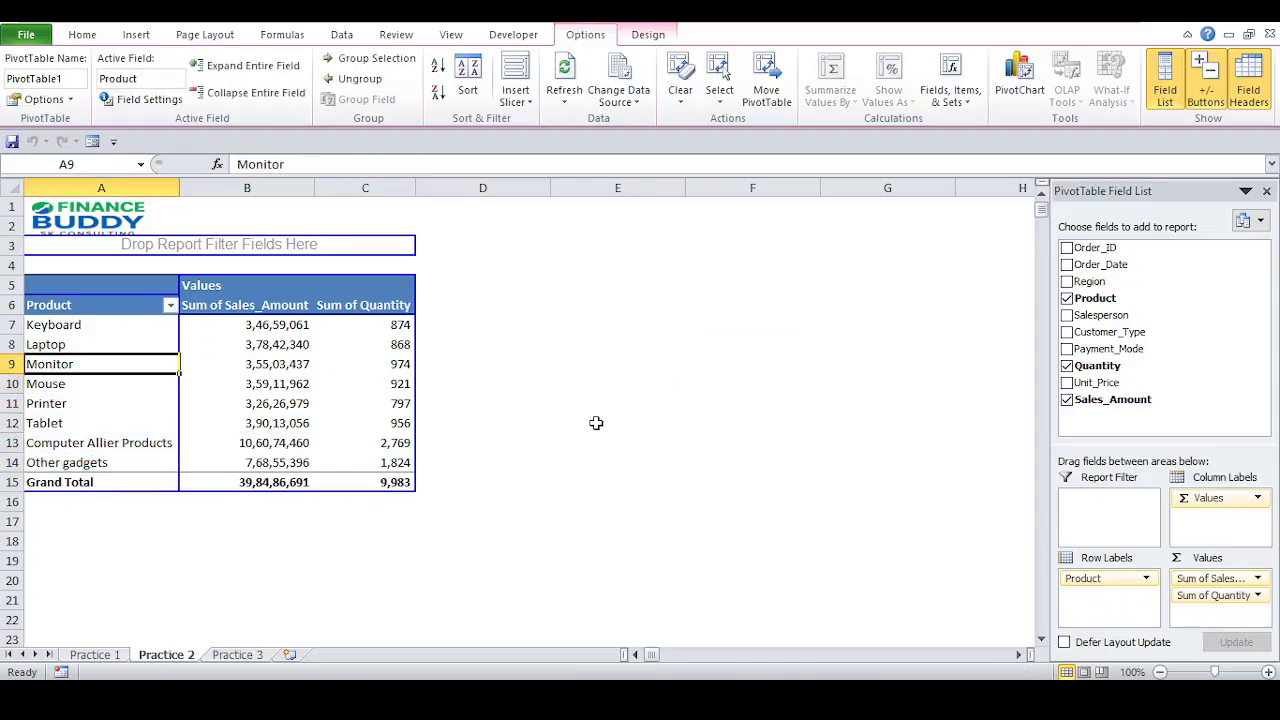
key("alt+Down")
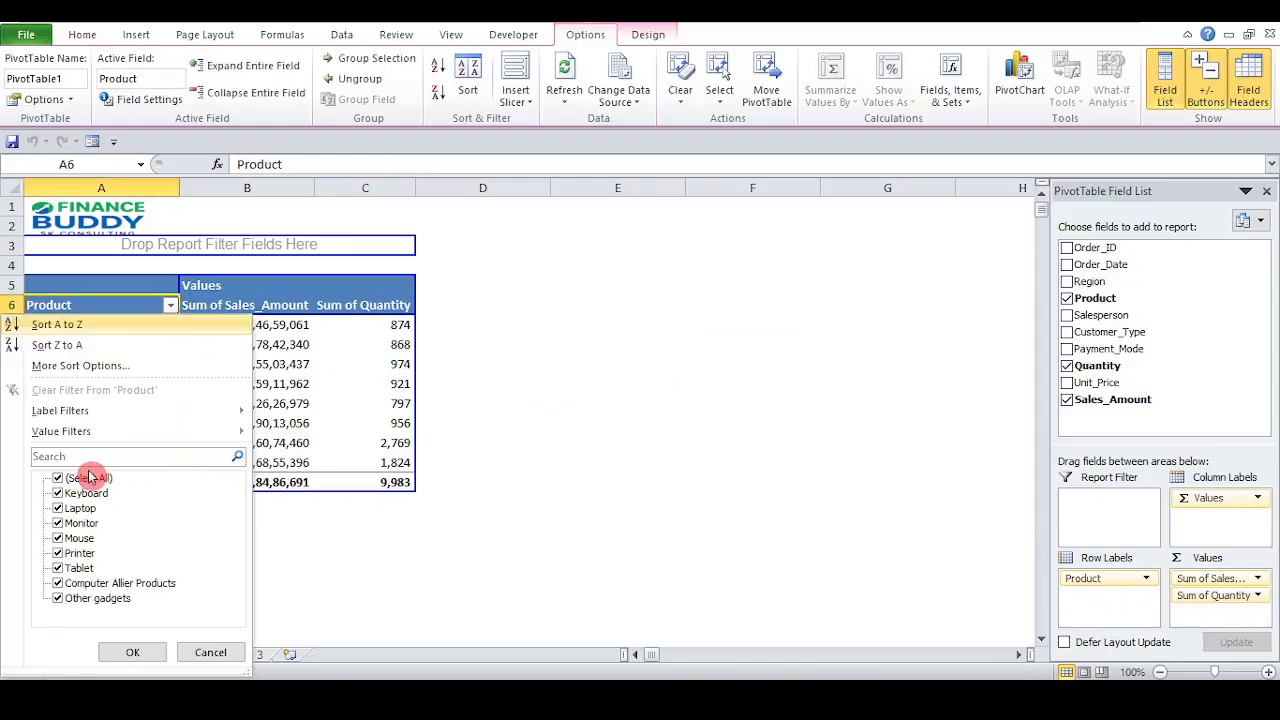
key("Down")
key("Down")
key("Down")
key("Down")
key("Down")
key("Down")
key("Down")
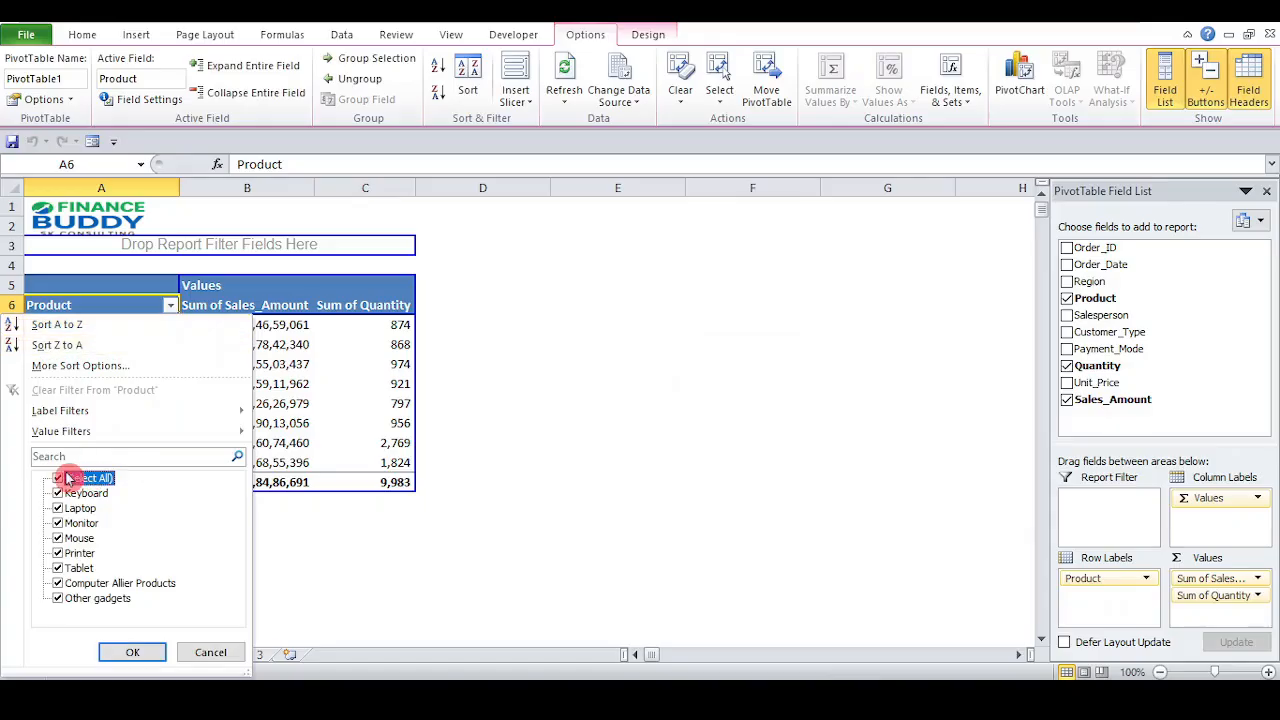
key("space")
- Filter the Product field to show only Printer, Computer Allier Products and Other gadgets
key("Down")
key("Down")
key("Up")
key("Down")
key("Down")
key("Down")
key("Down")
key("space")
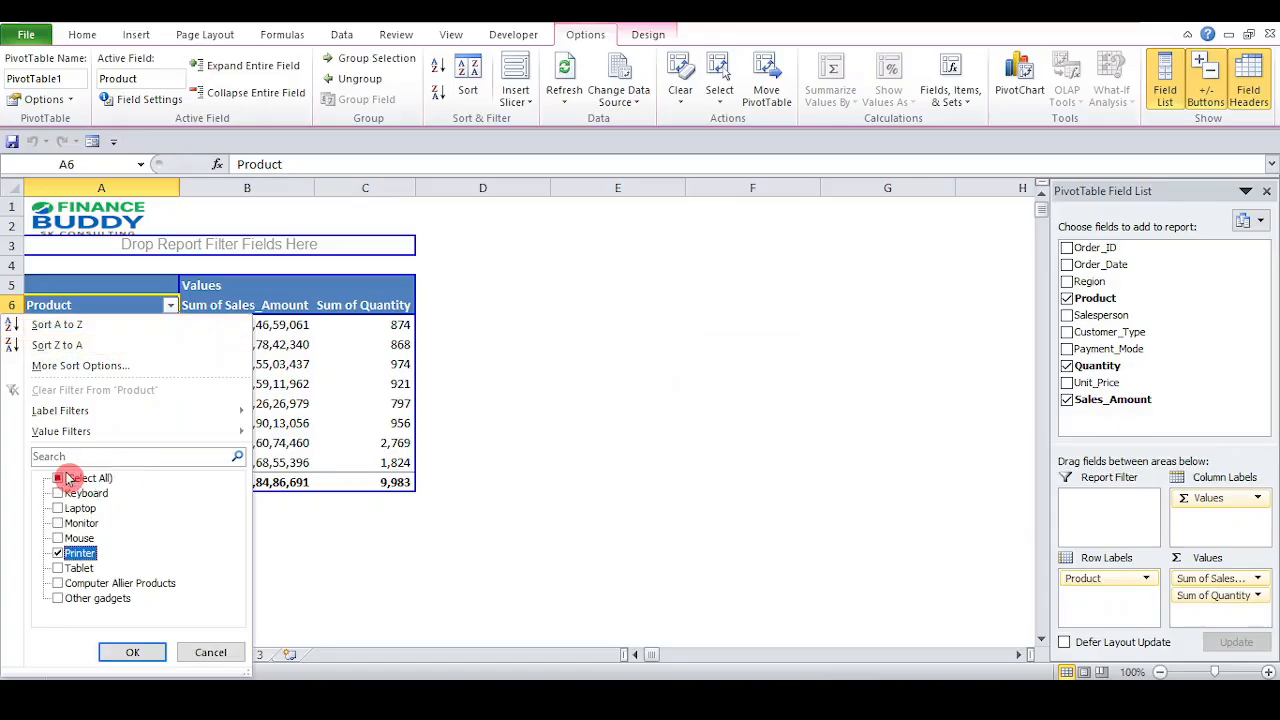
key("Down")
key("Down")
key("space")
key("Down")
key("space")
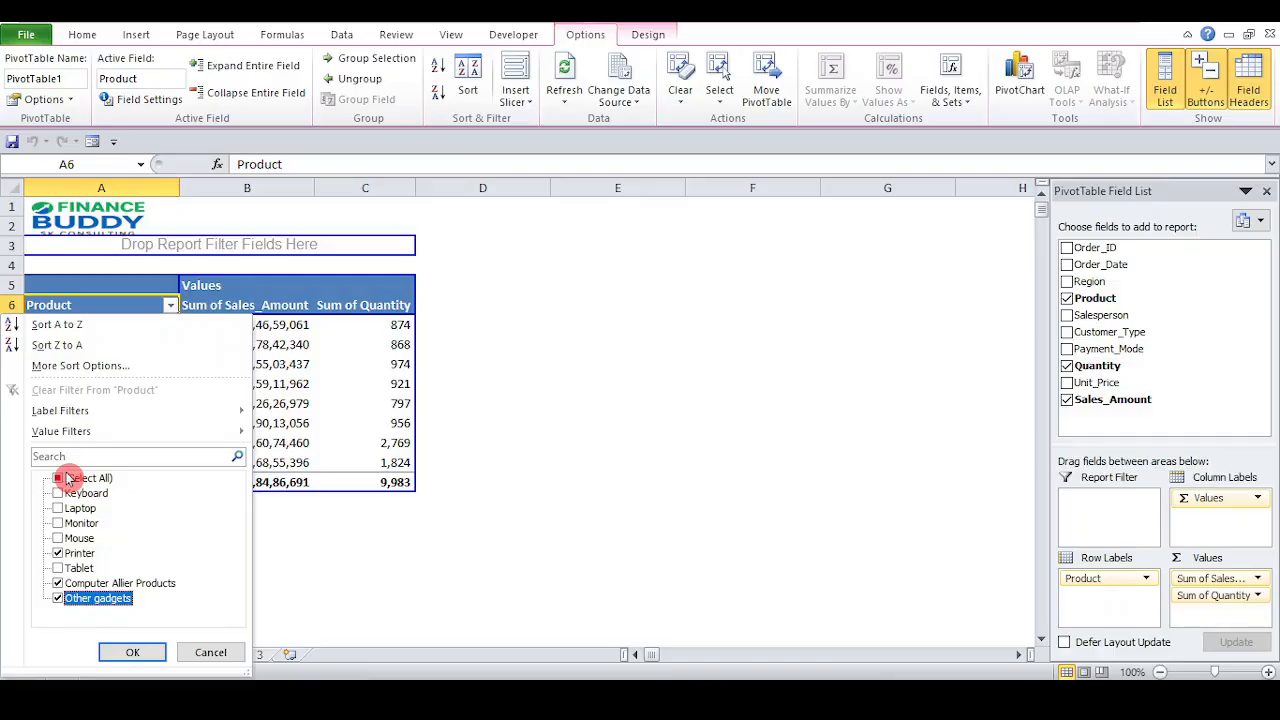
key("Return")
- Examine the sales amount, quantity and formula of the Computer Allier Products row in the filtered pivot table
key("Down")
key("Down")
key("Right")
key("Right")
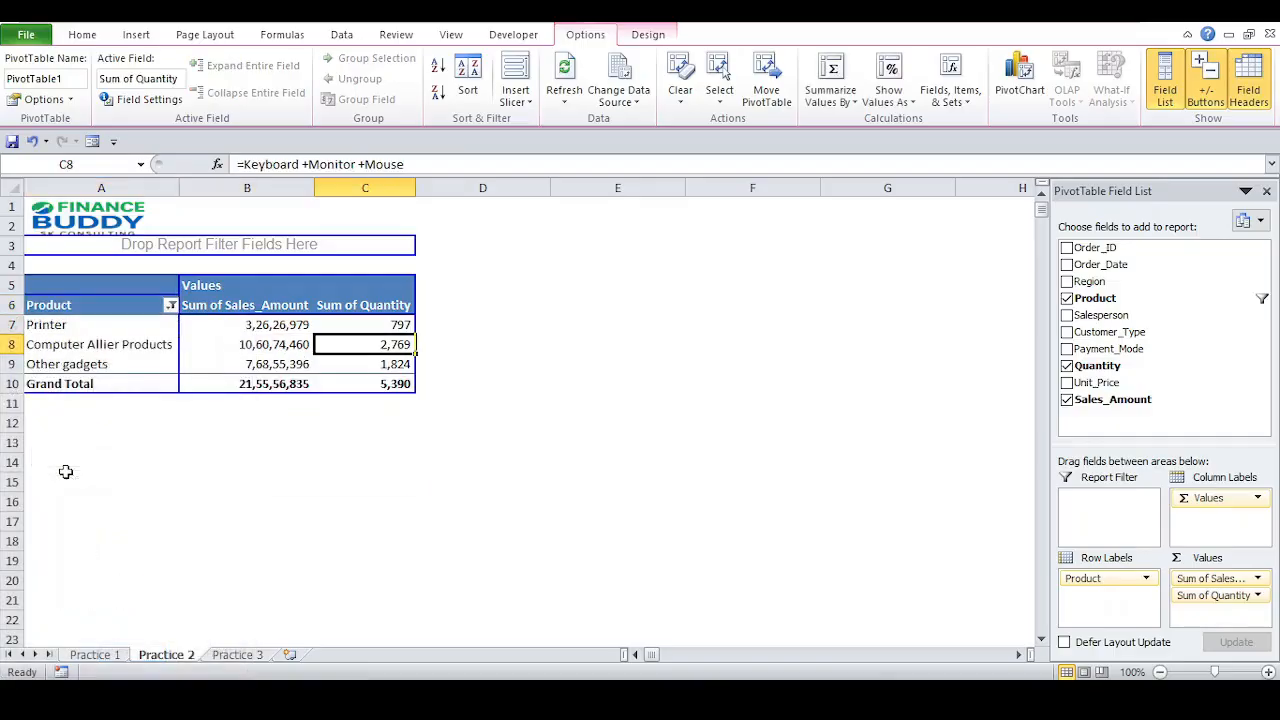
key("Left")
key("Left")
key("Right")
key("Right")
key("Left")
key("Left")
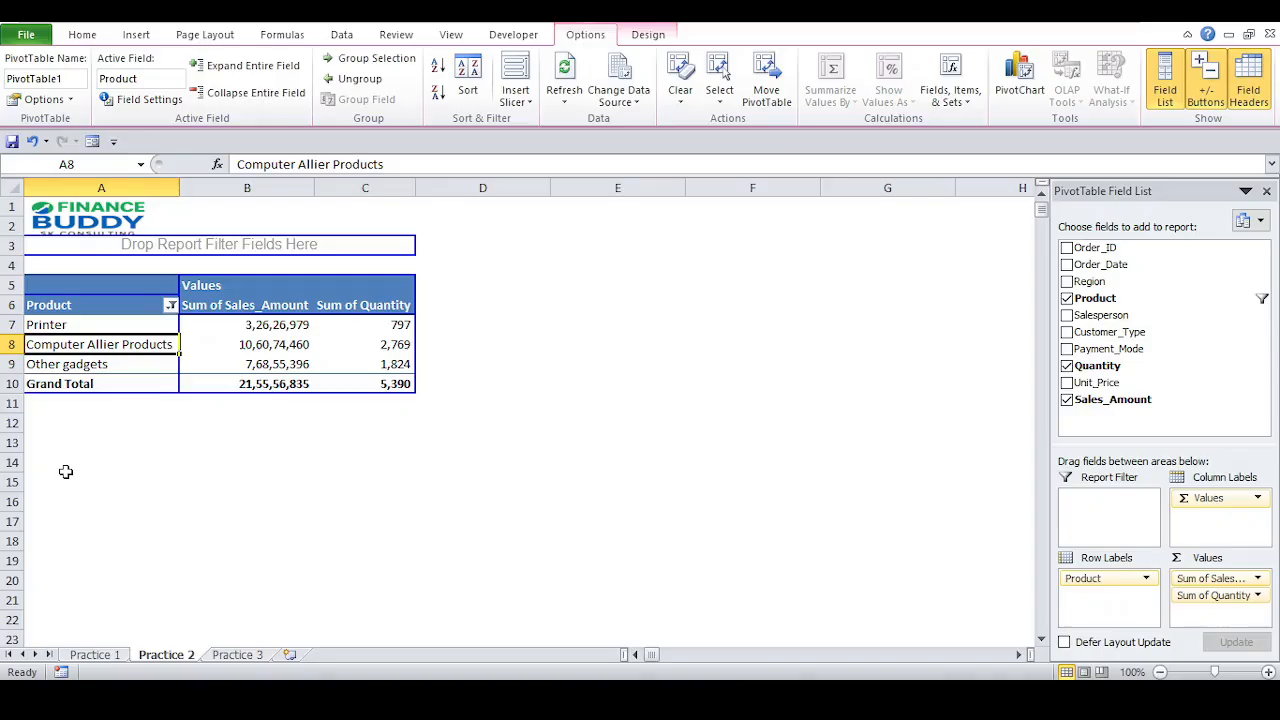
left_click(483, 323)
left_click(655, 324)
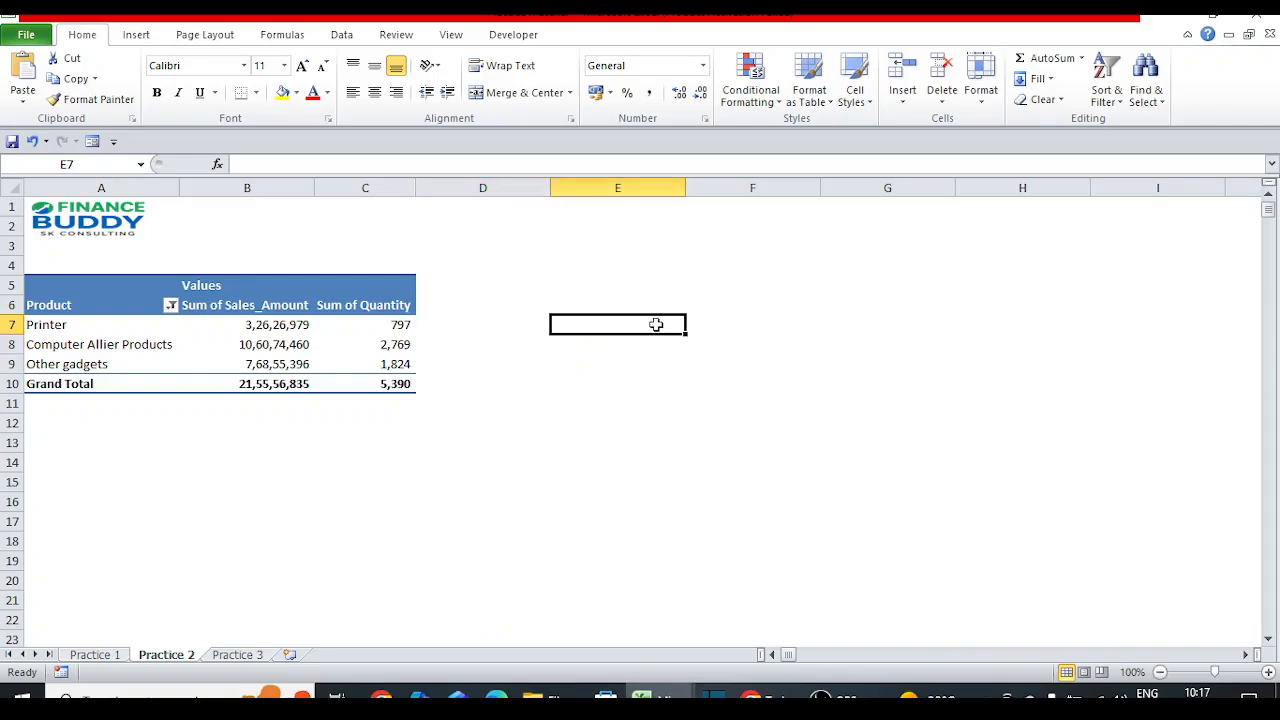